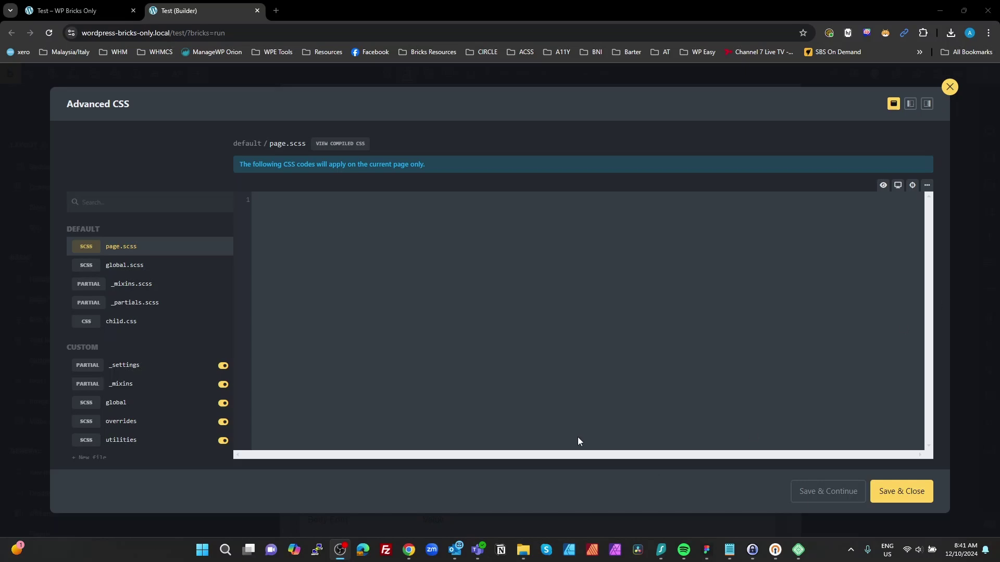
Step: Open the _settings partial and check its Internal ID, Type and Enqueue options
click(137, 371)
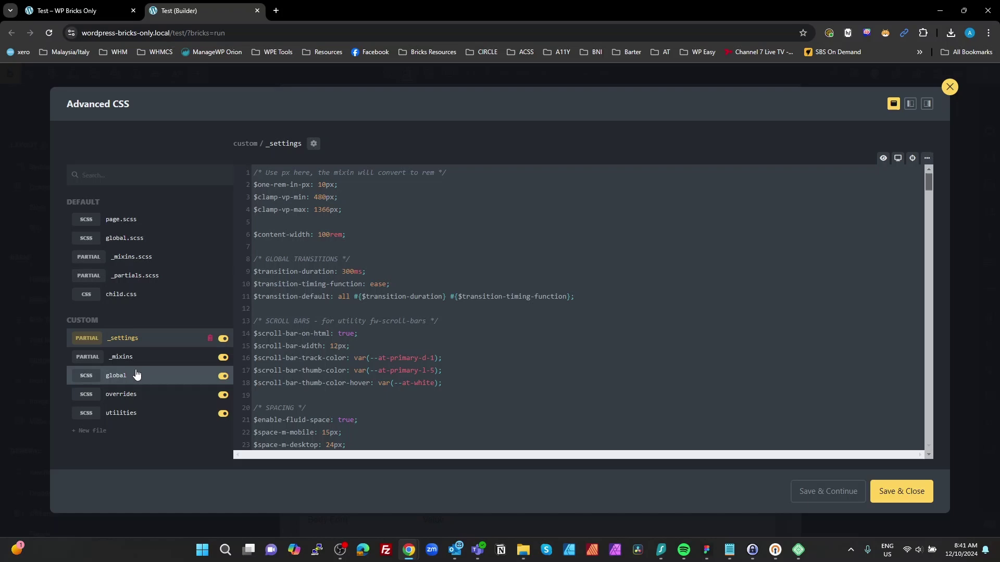
click(313, 144)
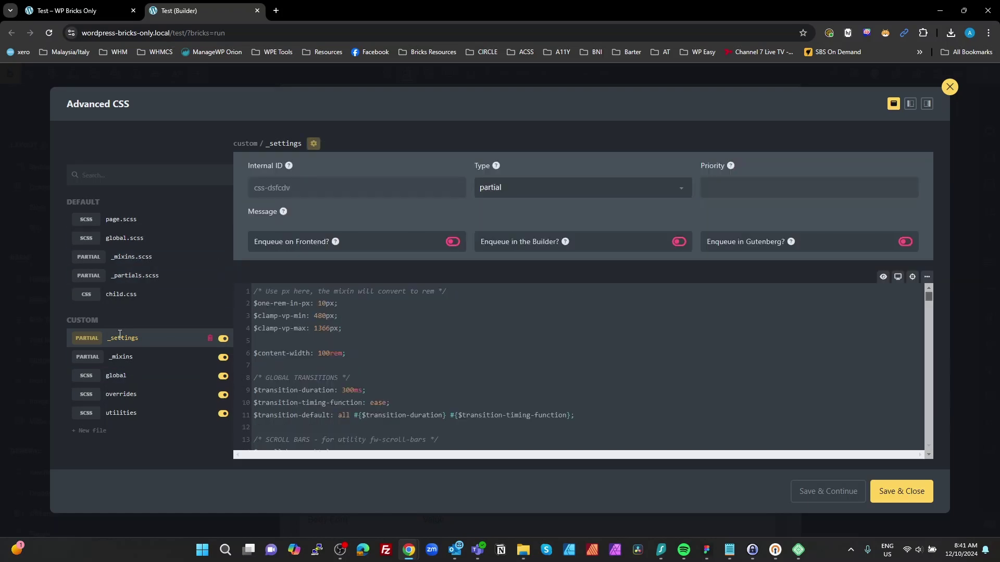
click(109, 340)
click(313, 143)
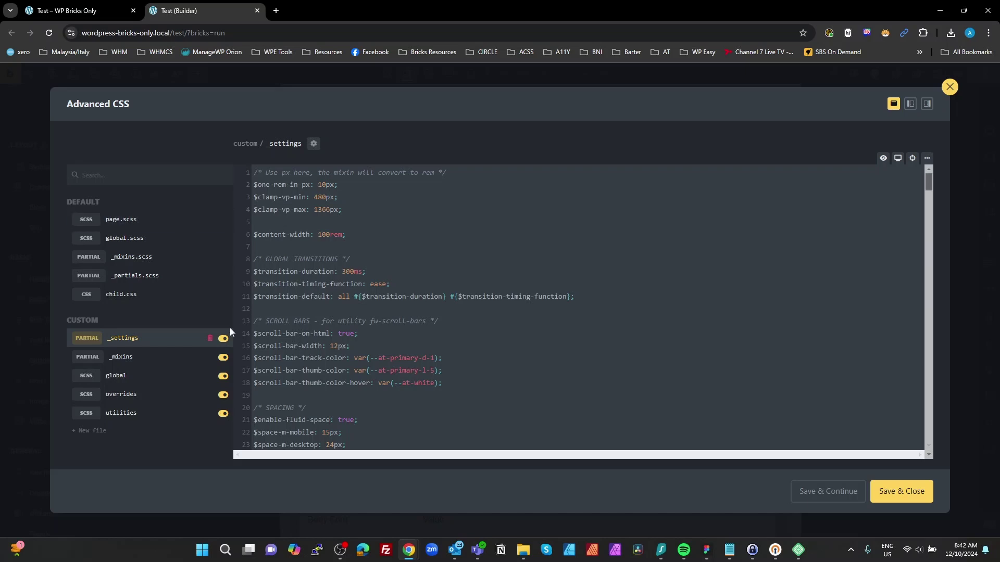
Step: Look through the _mixins and global SCSS files
scroll(315, 239, down, 3)
scroll(315, 239, up, 3)
click(125, 357)
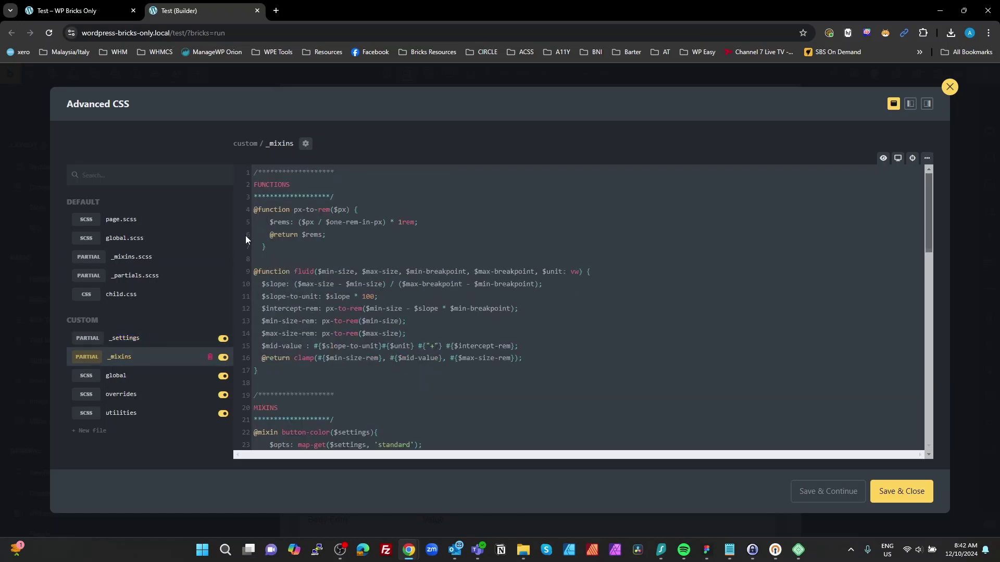
click(146, 374)
scroll(308, 247, down, 3)
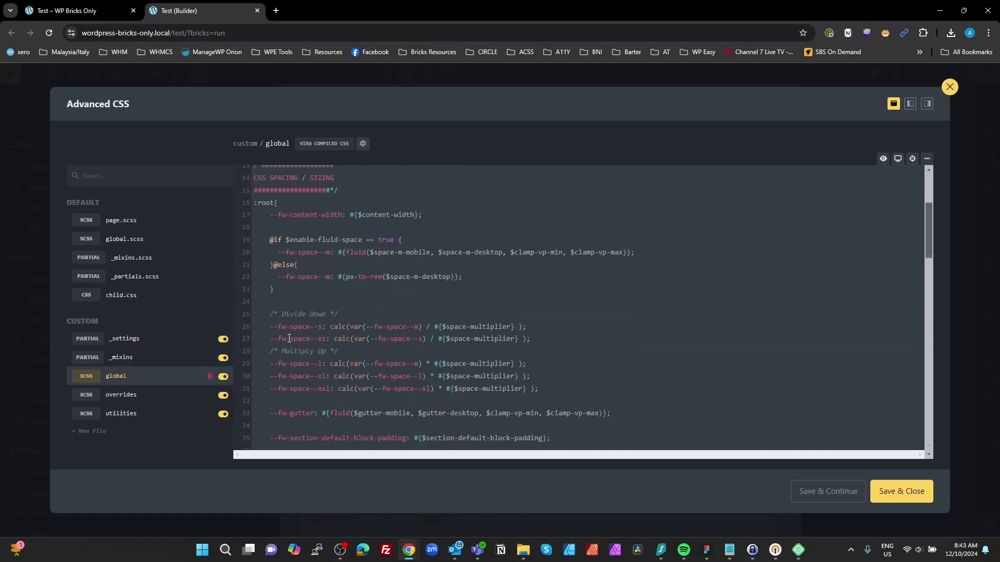
drag(269, 327, 350, 334)
Step: Scroll through the overrides and utilities SCSS files
click(196, 395)
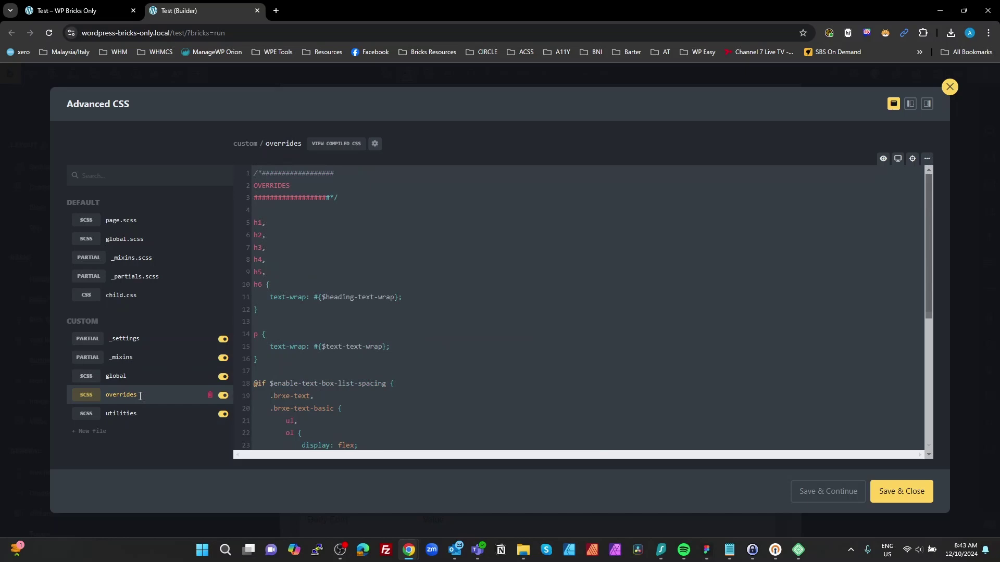
scroll(298, 301, down, 3)
scroll(298, 301, down, 3)
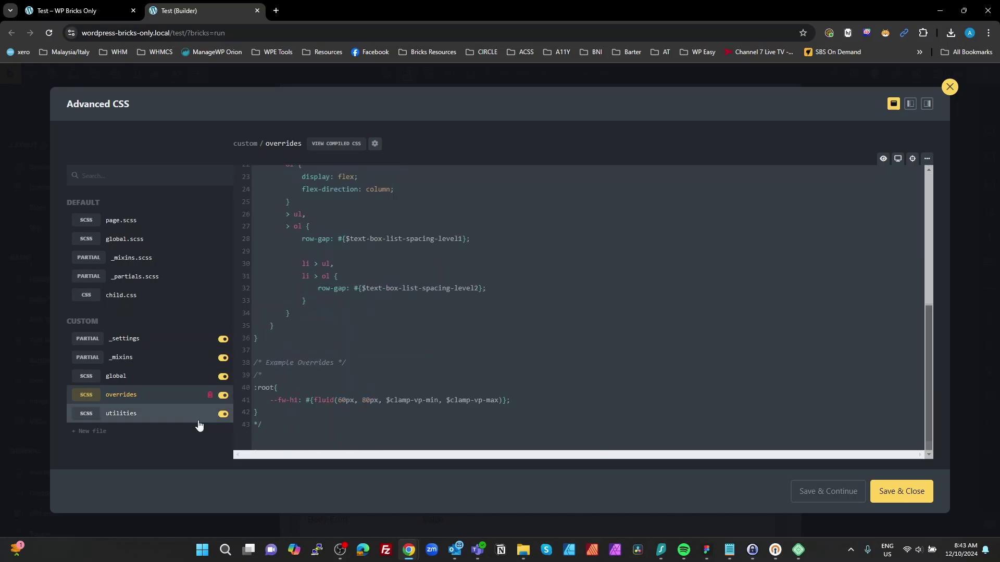
click(121, 416)
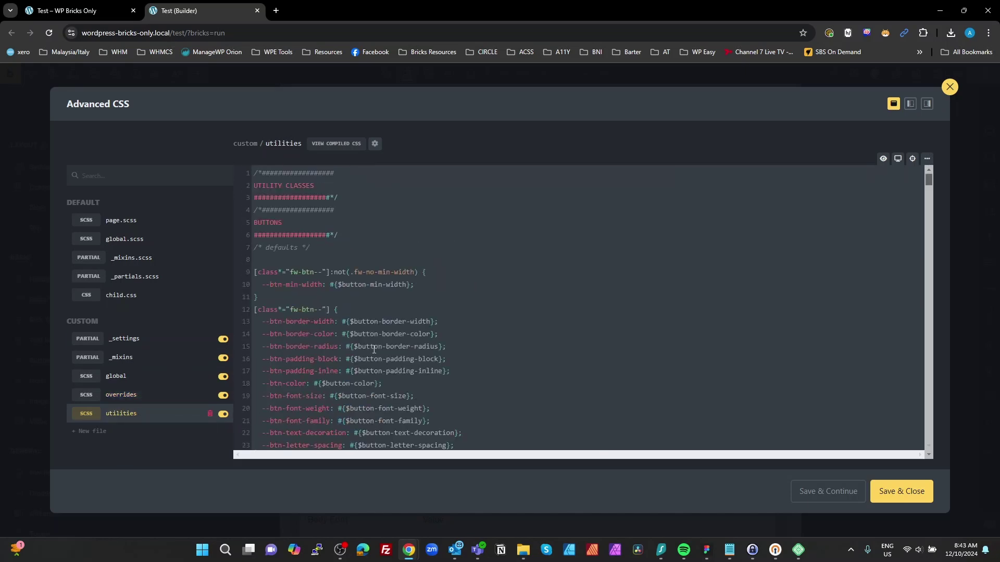
scroll(374, 350, down, 18)
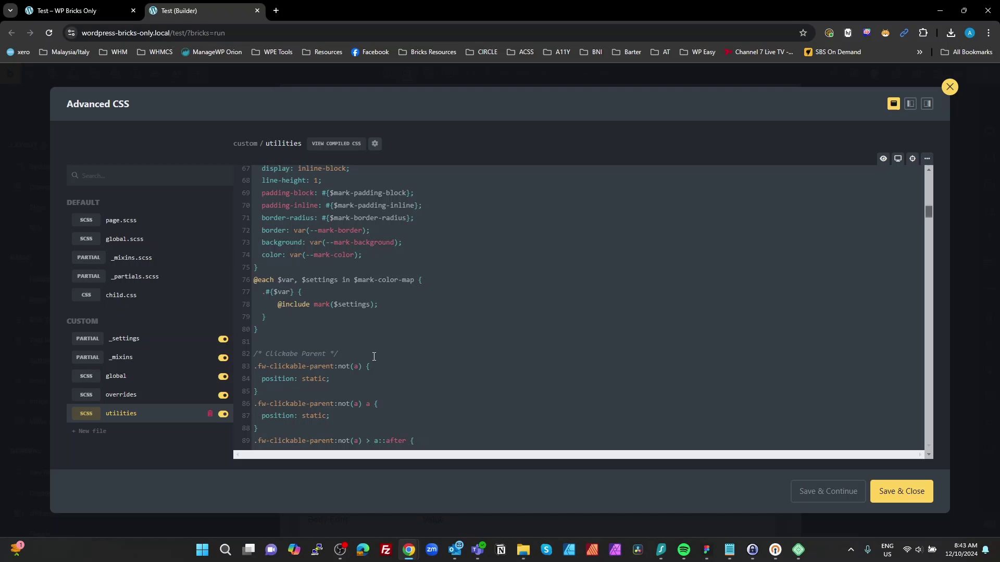
scroll(373, 356, up, 6)
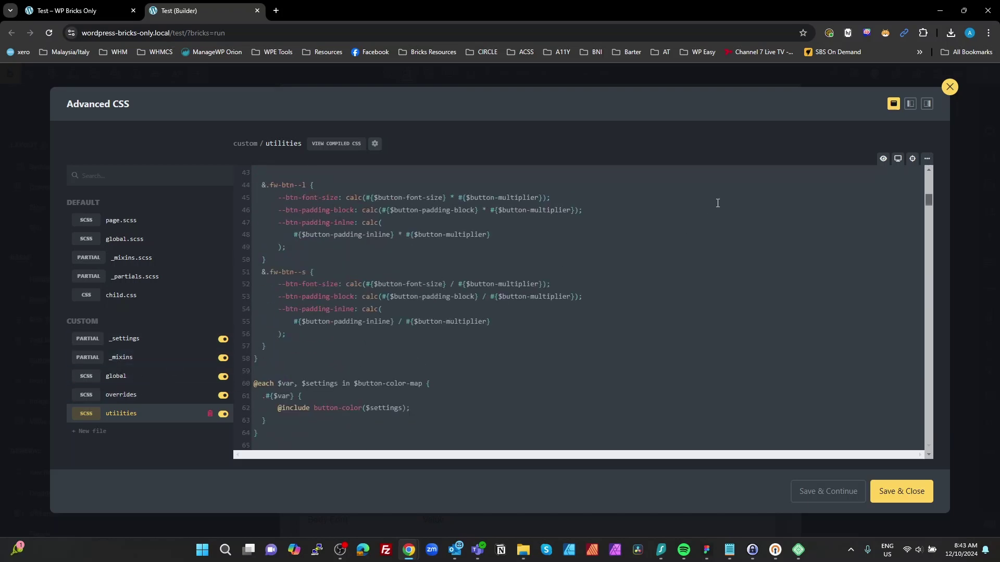
Step: Close the Advanced CSS editor and scroll the canvas to check the Style Guide page
click(950, 87)
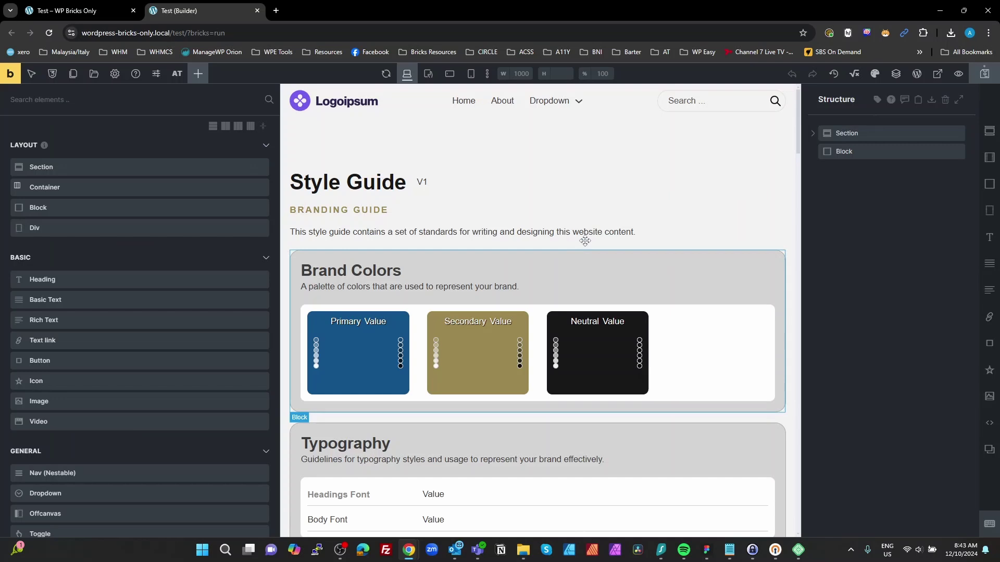
scroll(515, 323, down, 10)
scroll(530, 329, down, 15)
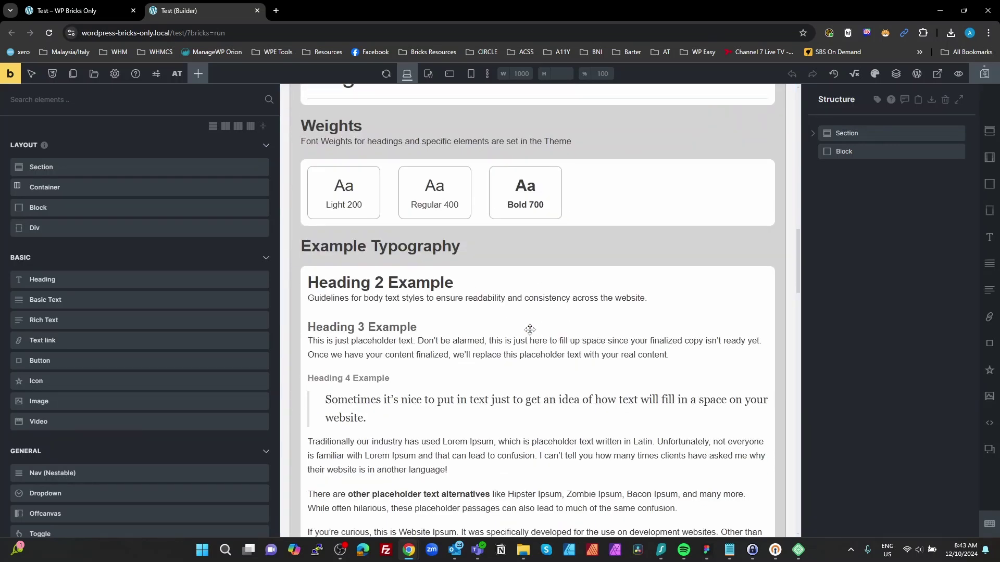
scroll(529, 329, up, 5)
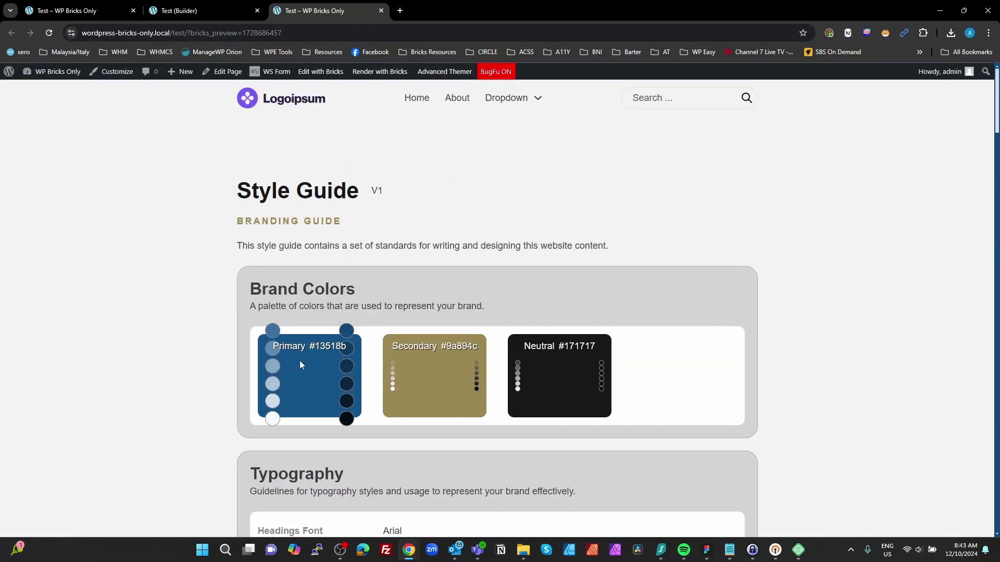
scroll(611, 360, down, 5)
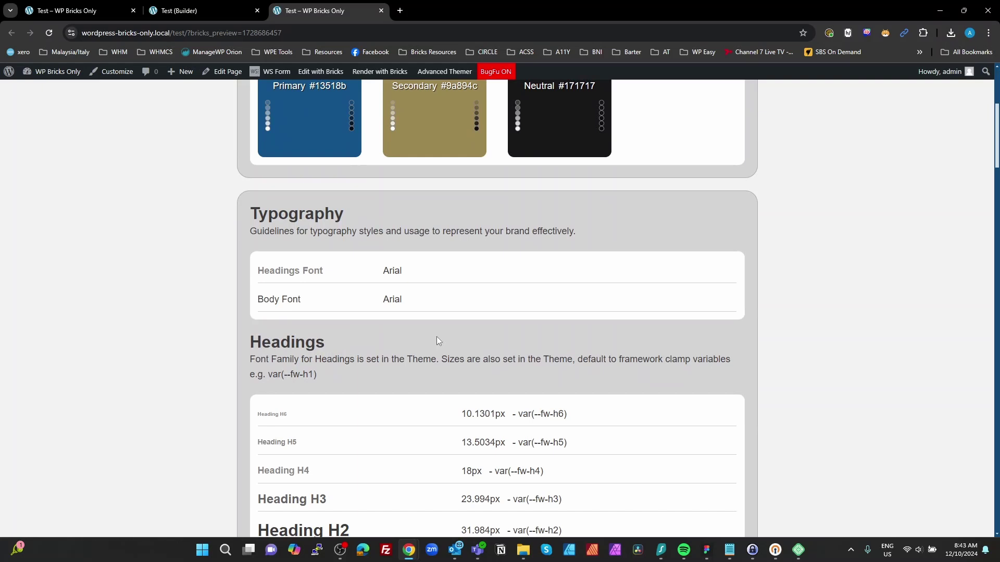
scroll(432, 346, down, 9)
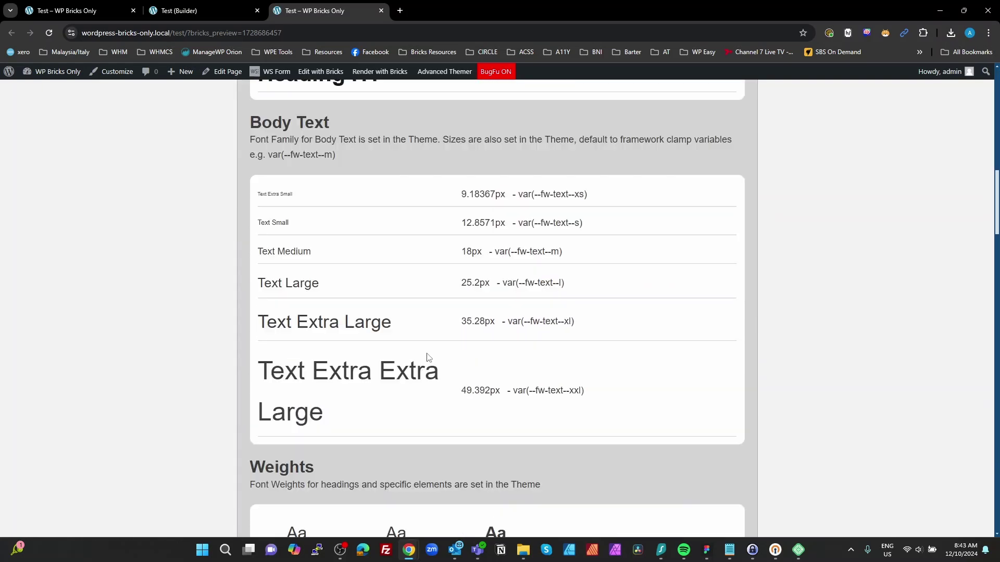
scroll(428, 357, down, 5)
scroll(346, 315, up, 5)
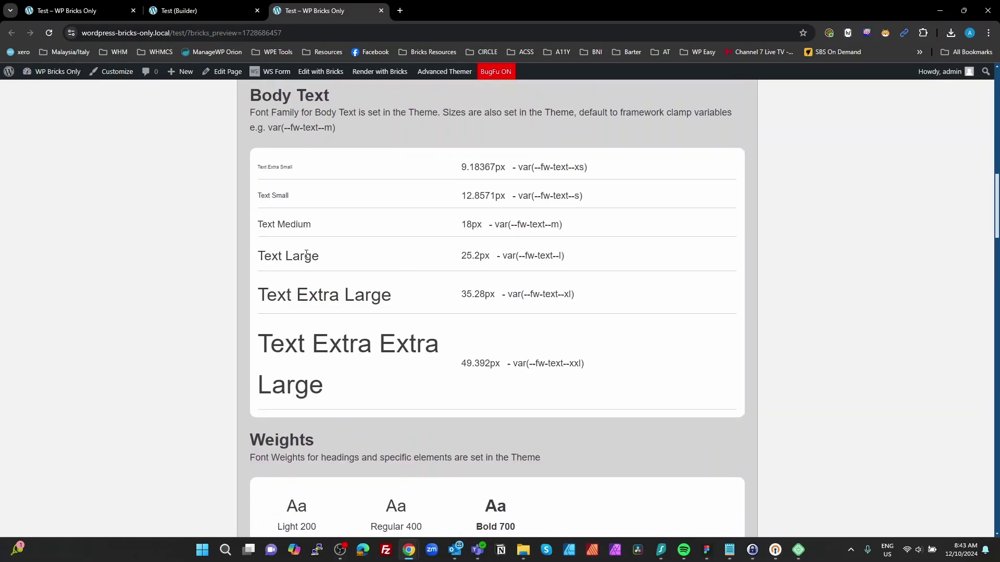
scroll(516, 379, down, 4)
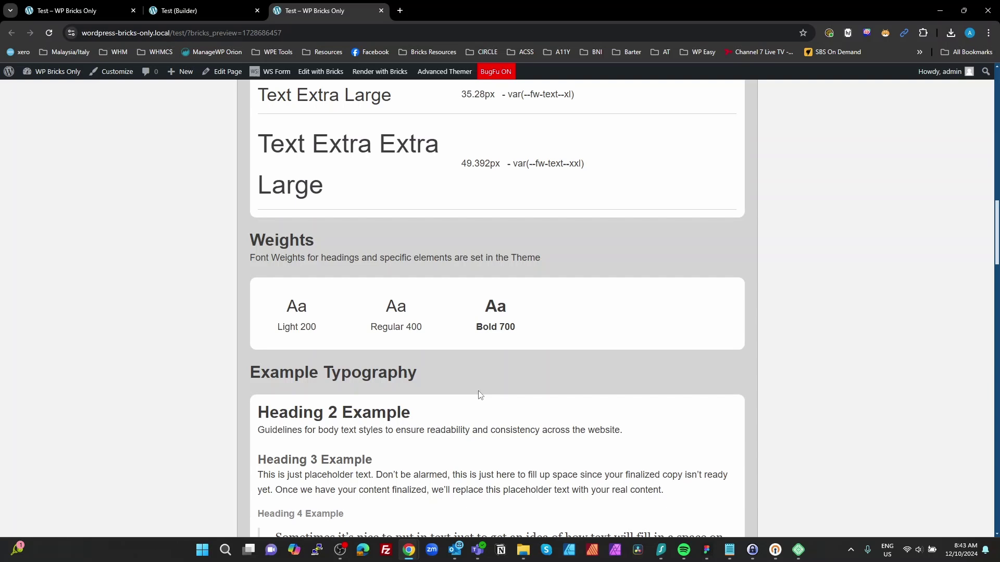
scroll(480, 394, down, 11)
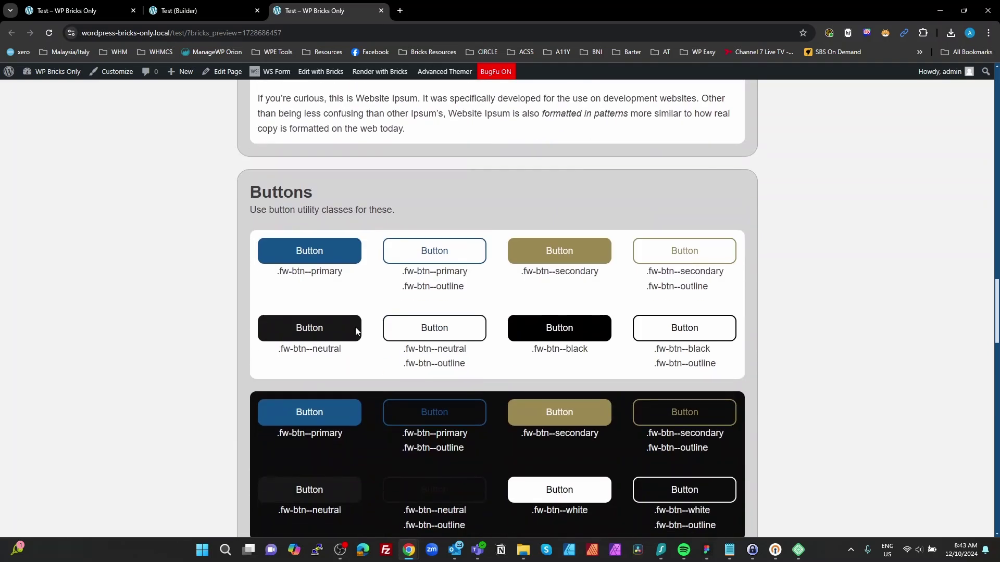
scroll(544, 333, down, 8)
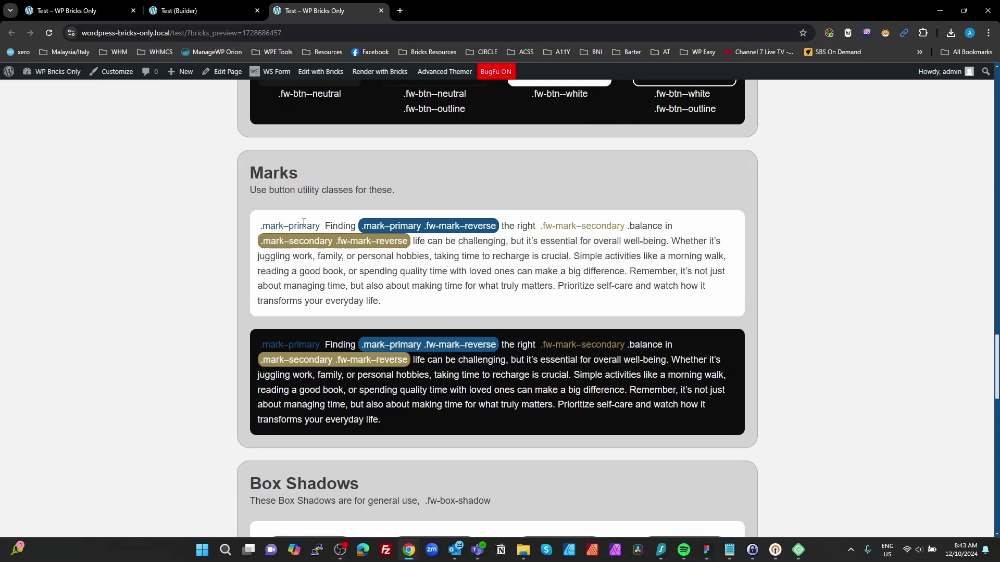
drag(321, 225, 259, 226)
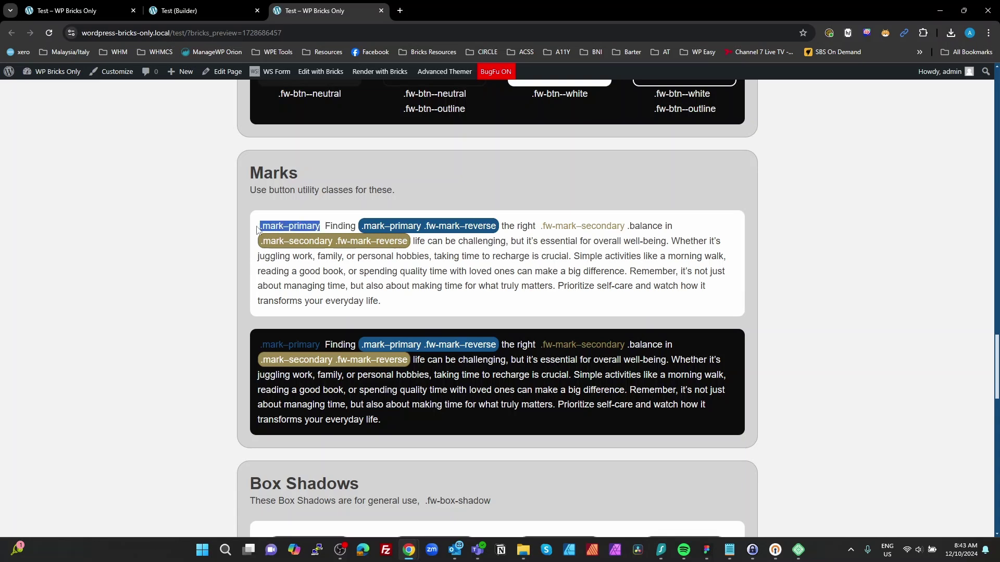
click(493, 229)
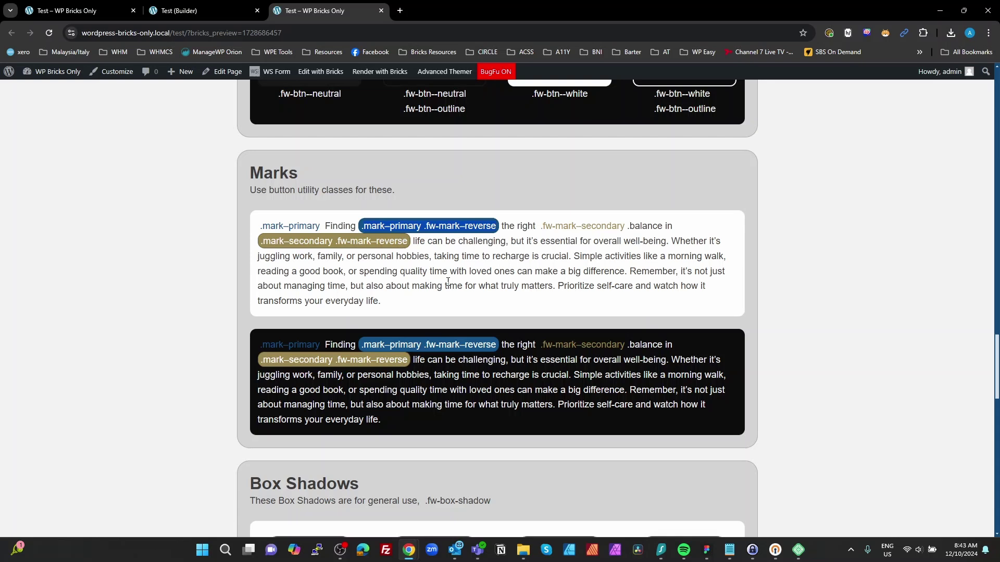
scroll(458, 291, down, 3)
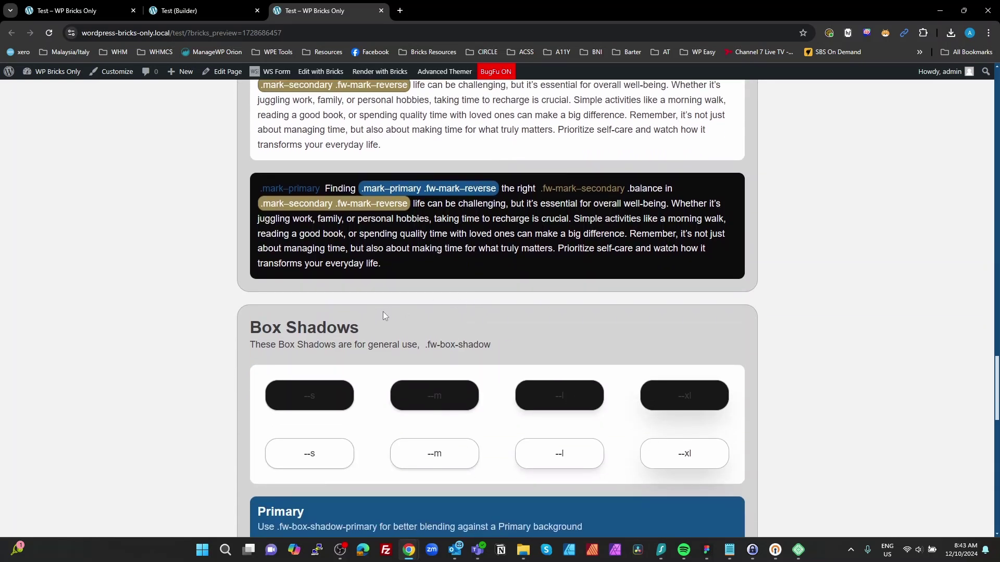
scroll(384, 315, down, 2)
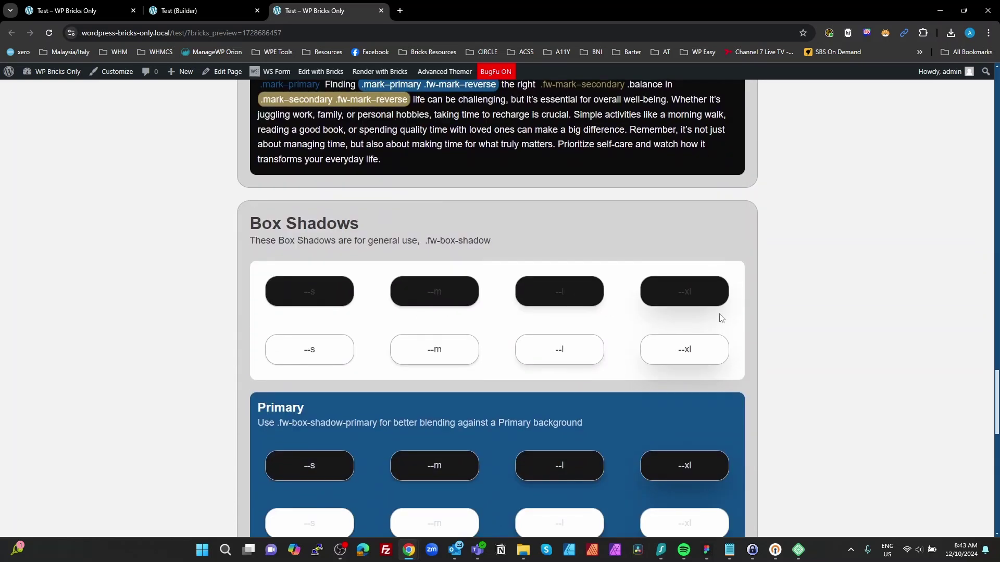
scroll(724, 321, down, 3)
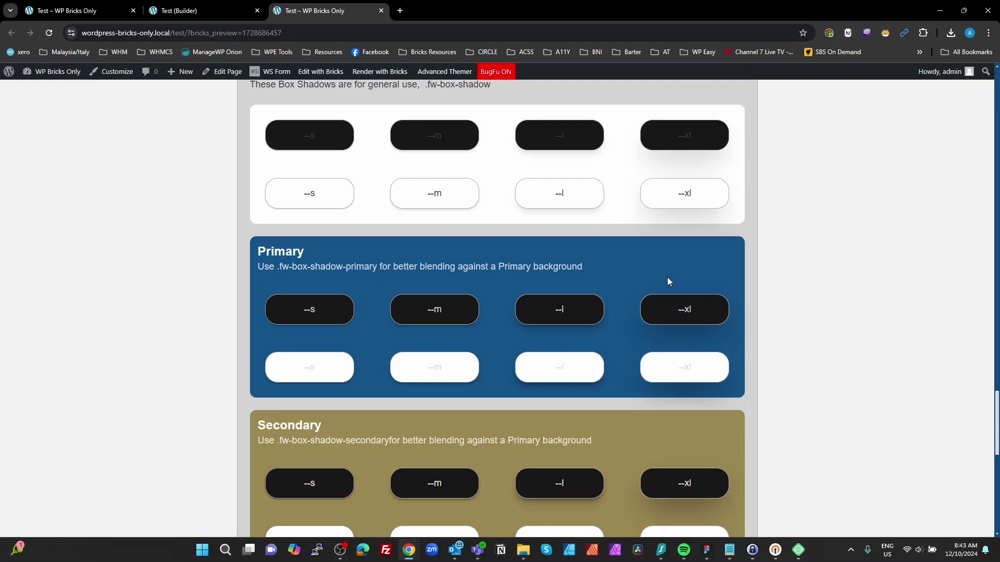
scroll(699, 321, down, 3)
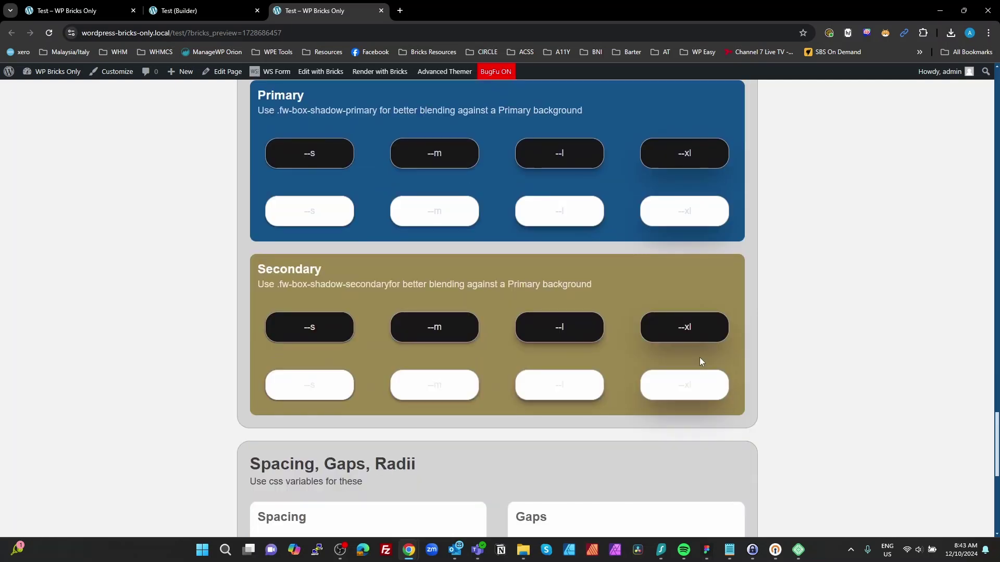
scroll(704, 352, down, 1)
scroll(706, 357, down, 3)
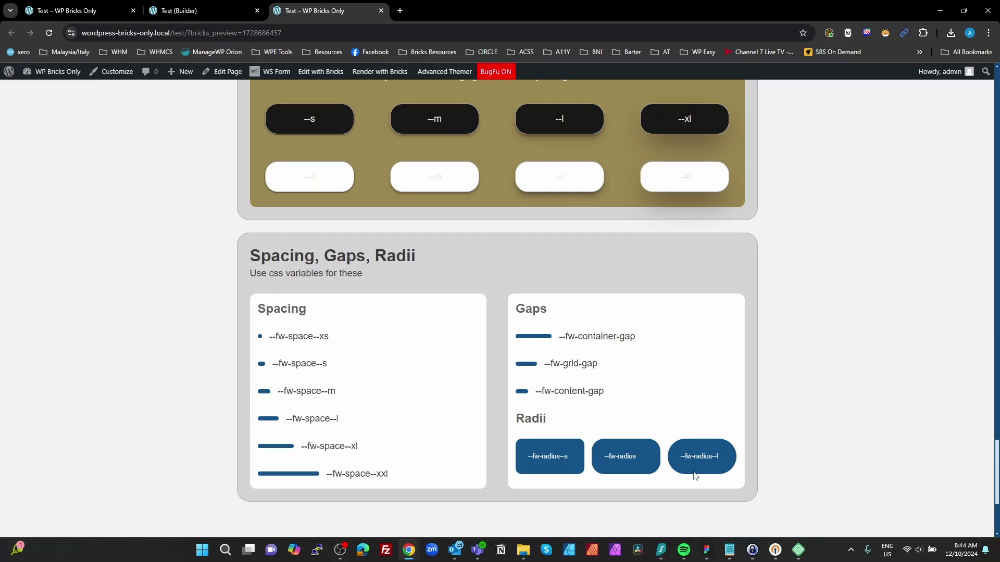
scroll(744, 463, down, 1)
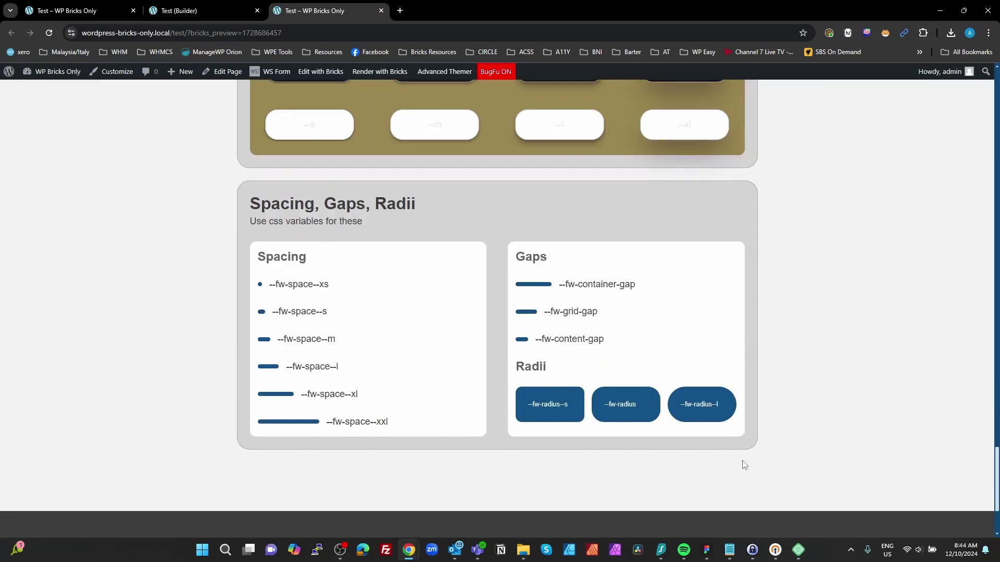
Step: In DevTools Network, open at-css-etobas.css in its own tab
key(ctrl+shift+i)
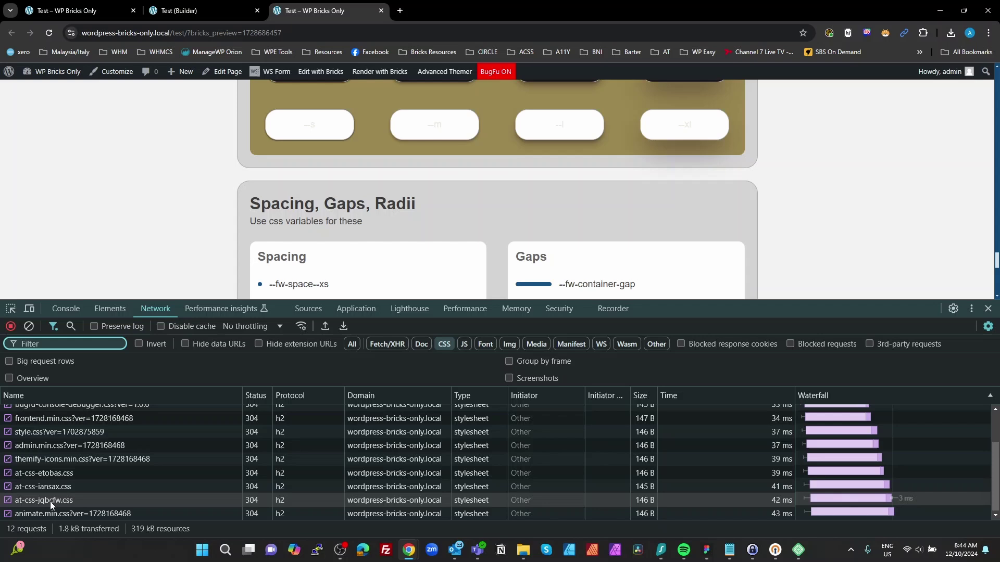
click(31, 473)
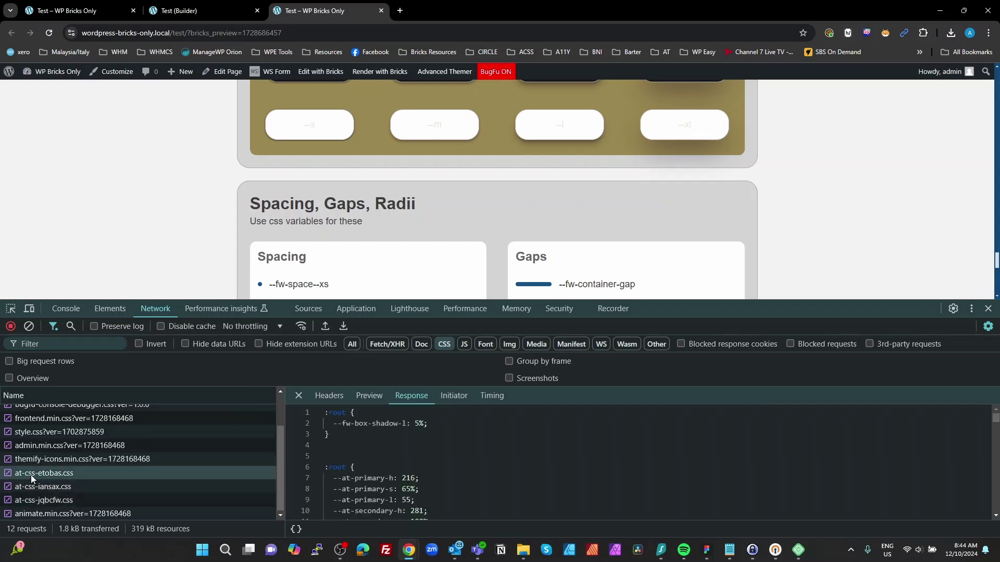
double_click(30, 474)
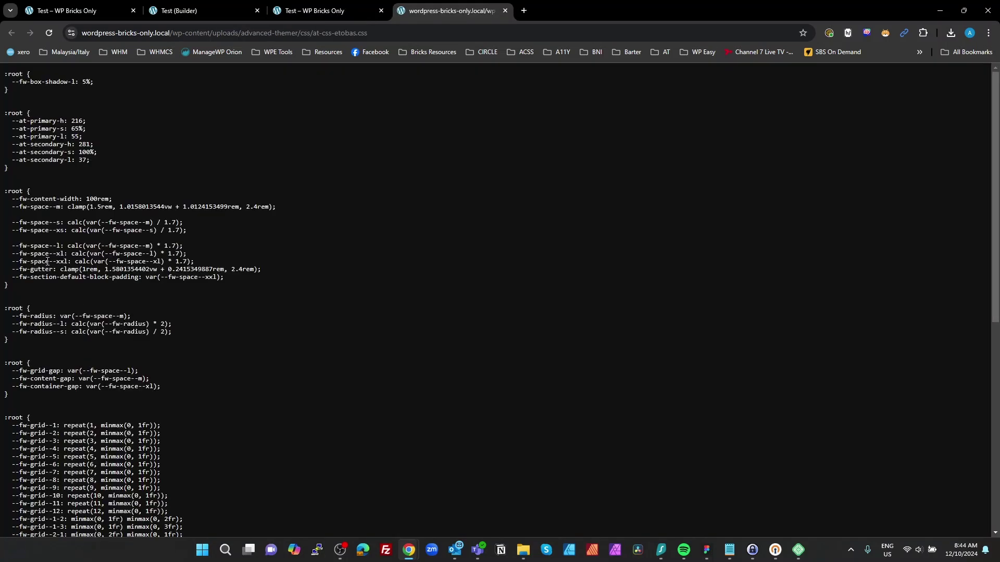
scroll(104, 191, down, 7)
scroll(107, 201, up, 7)
scroll(111, 204, down, 7)
scroll(112, 206, up, 7)
scroll(112, 208, down, 7)
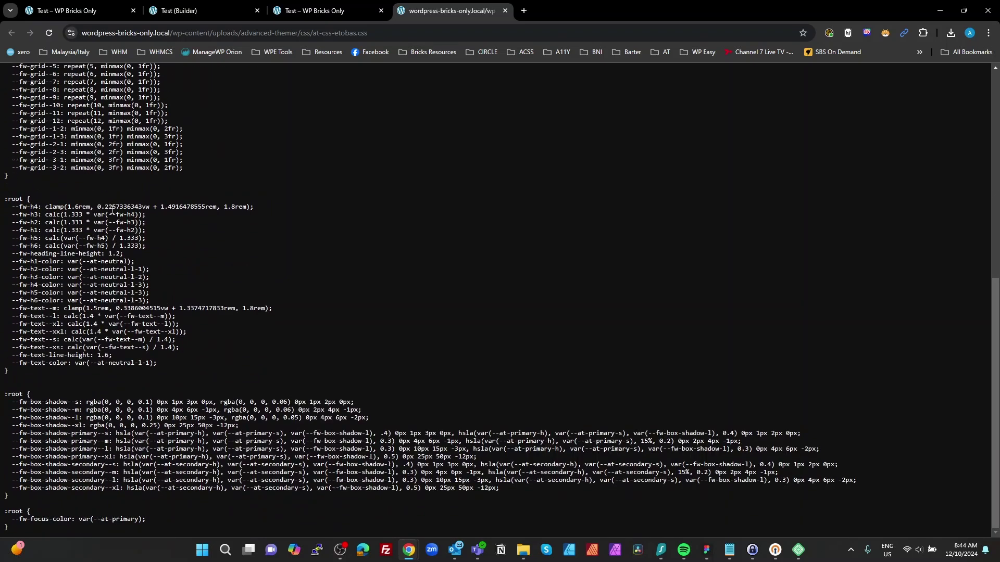
scroll(112, 209, up, 7)
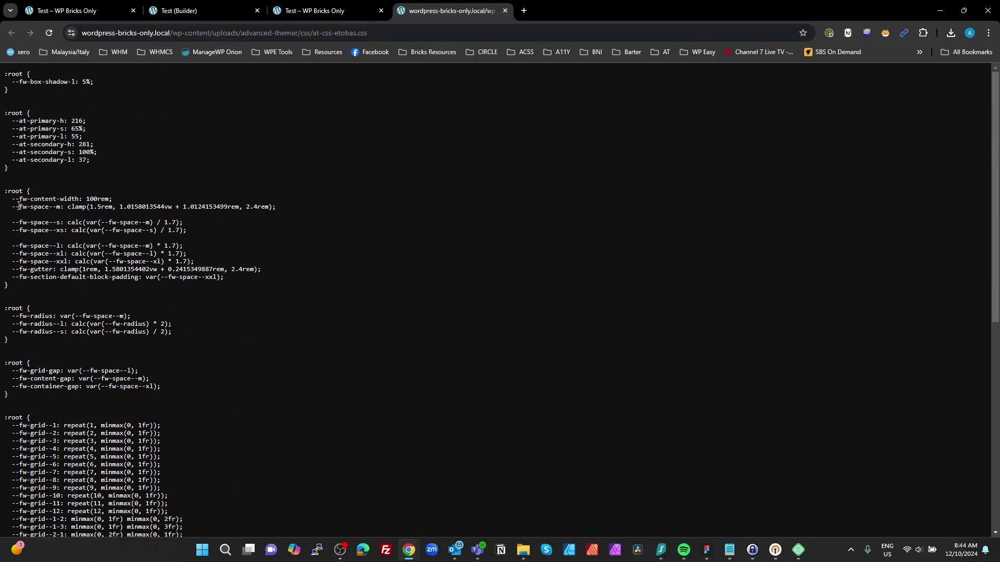
Step: Read through the spacing, heading and text variables in the raw etobas stylesheet
drag(19, 206, 123, 246)
click(216, 303)
scroll(198, 307, down, 1)
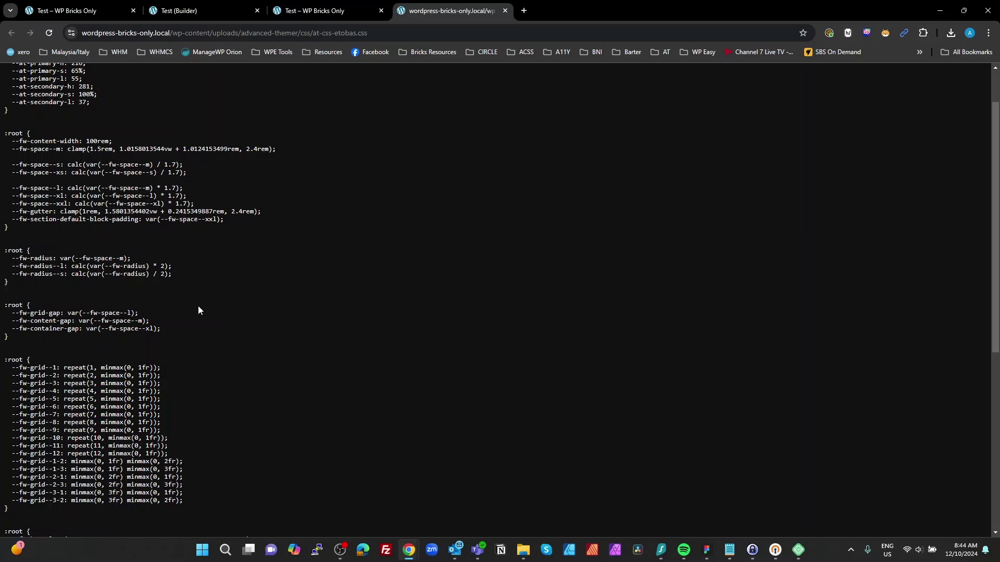
scroll(198, 310, down, 2)
drag(33, 278, 13, 253)
scroll(192, 358, down, 4)
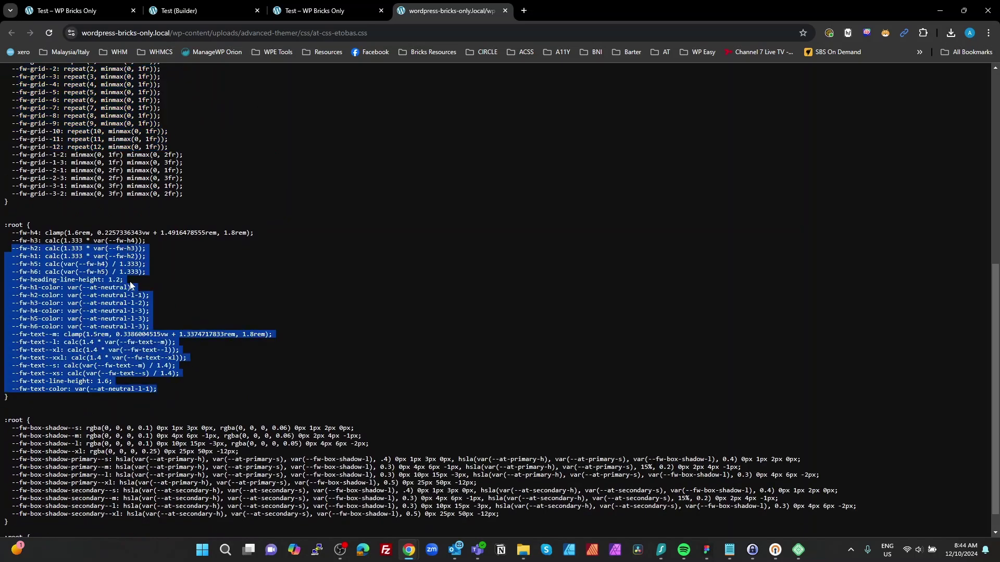
scroll(13, 252, down, 1)
drag(119, 456, 72, 402)
scroll(415, 364, up, 8)
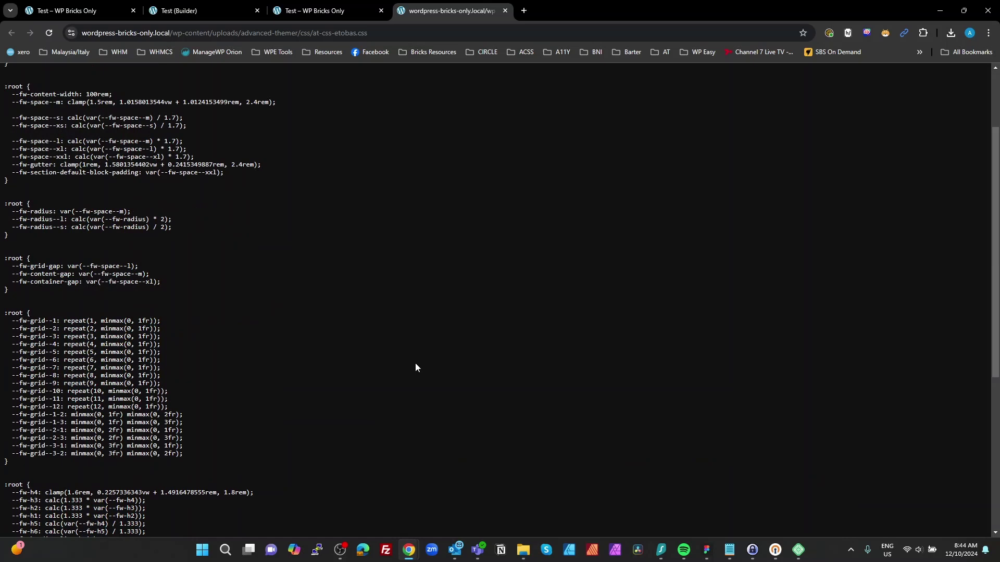
Step: Return to the preview tab with DevTools showing the etobas file's network Response
click(218, 11)
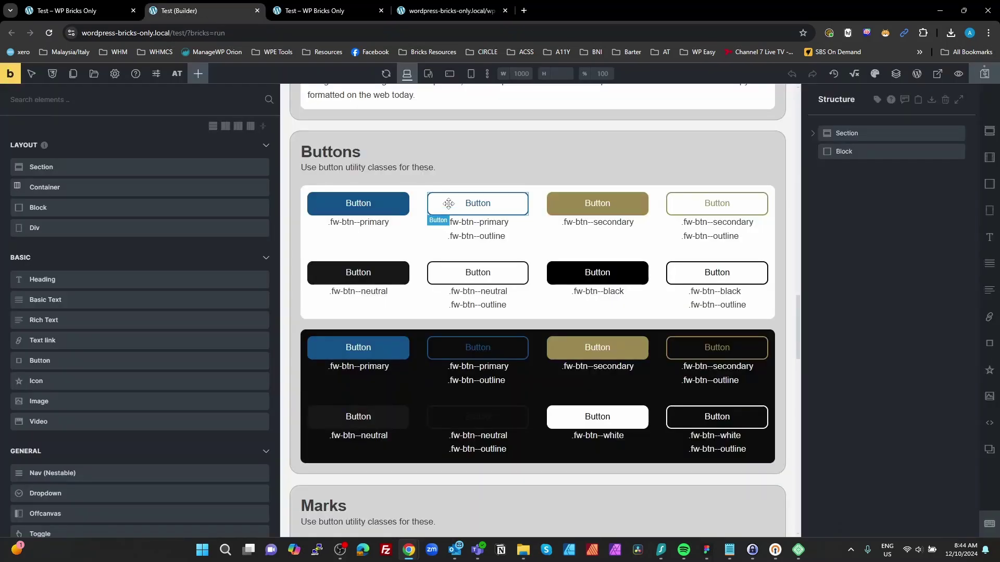
click(300, 10)
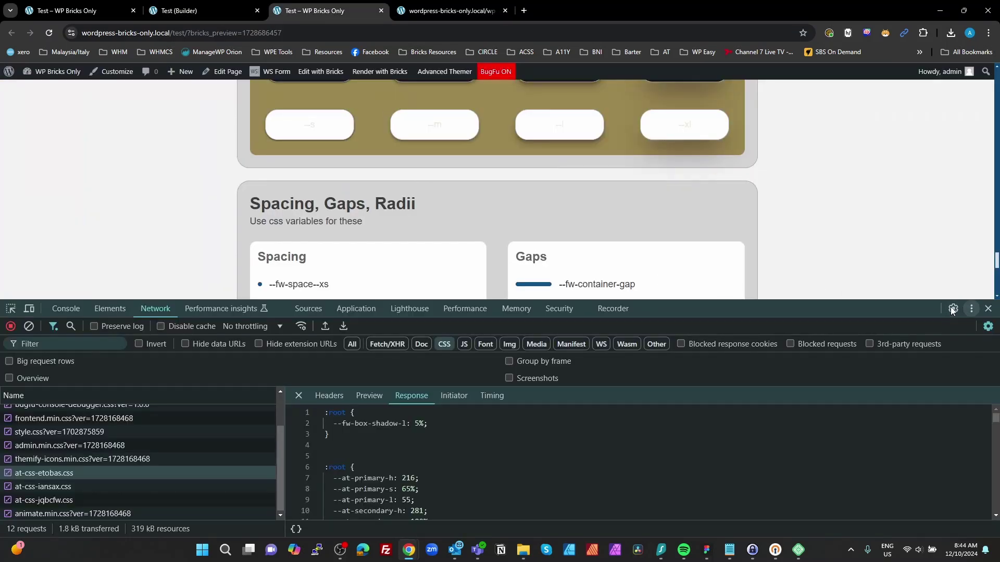
scroll(746, 223, up, 5)
scroll(745, 223, down, 10)
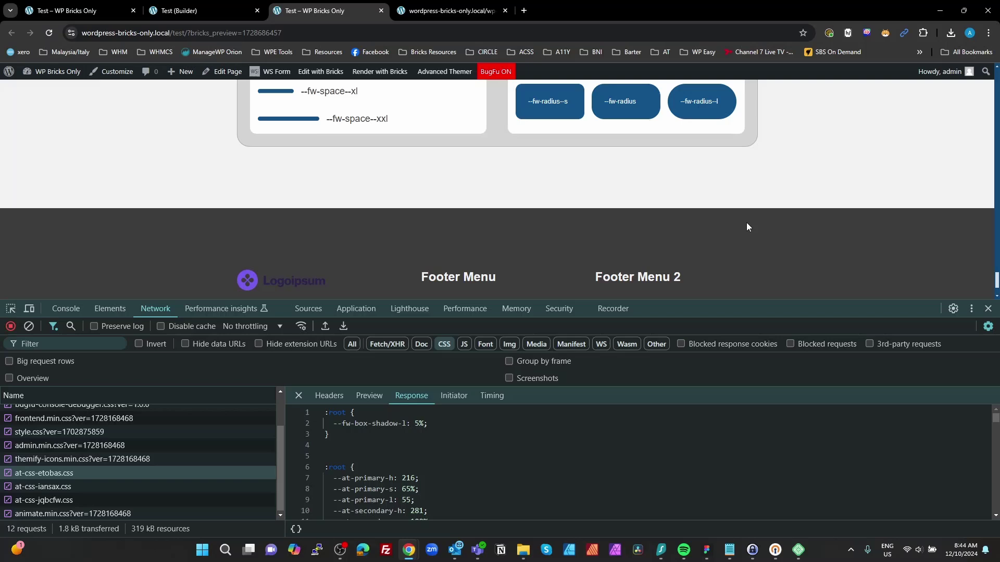
scroll(746, 222, up, 15)
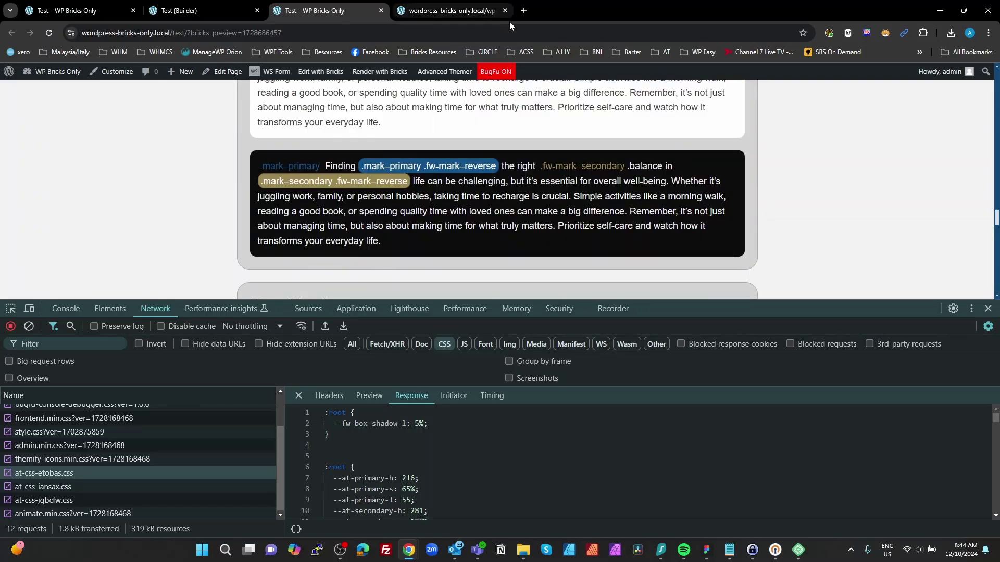
Step: Close the etobas tab and inspect at-css-iansax.css's paragraph and list rules in its own tab
click(505, 11)
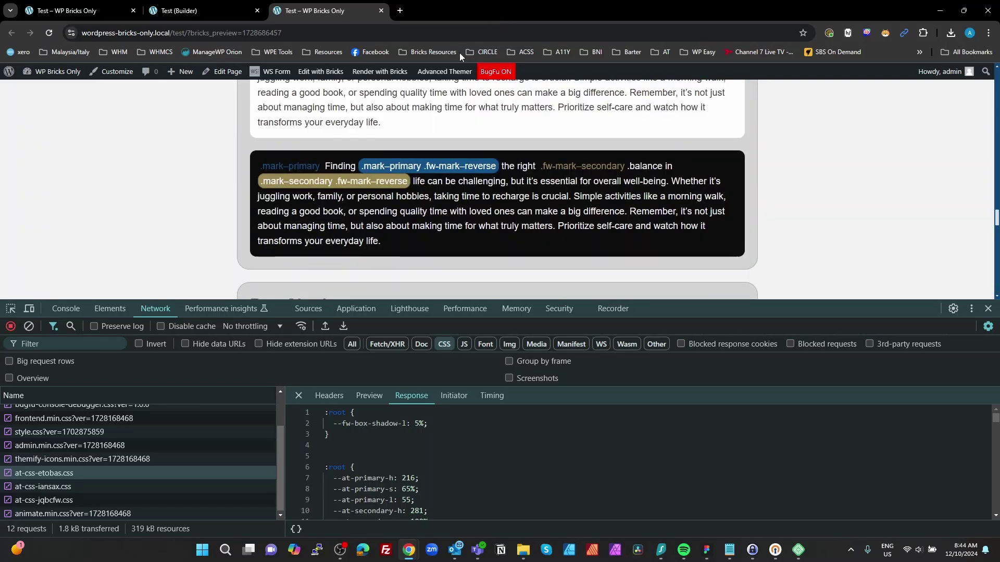
double_click(43, 487)
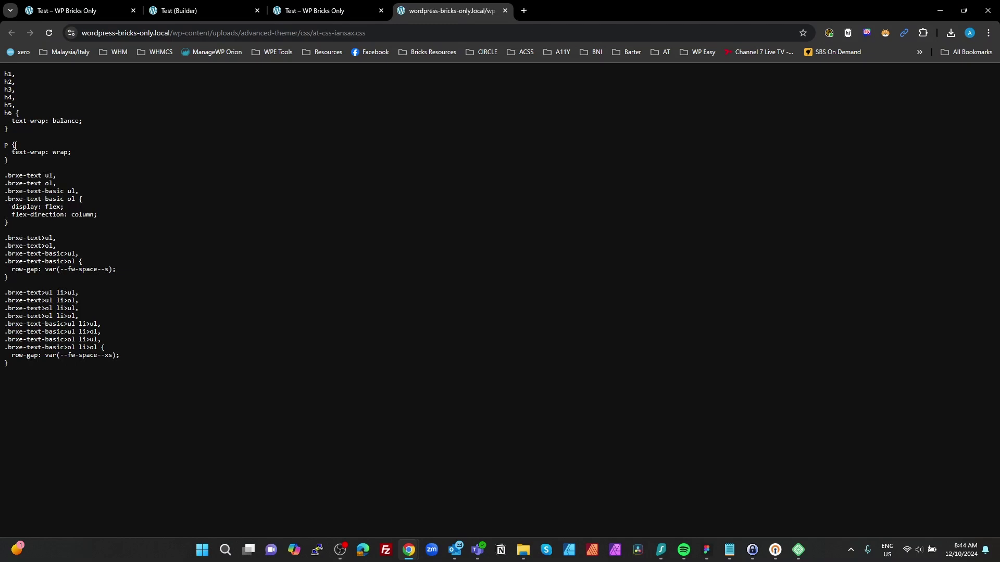
drag(16, 146, 112, 401)
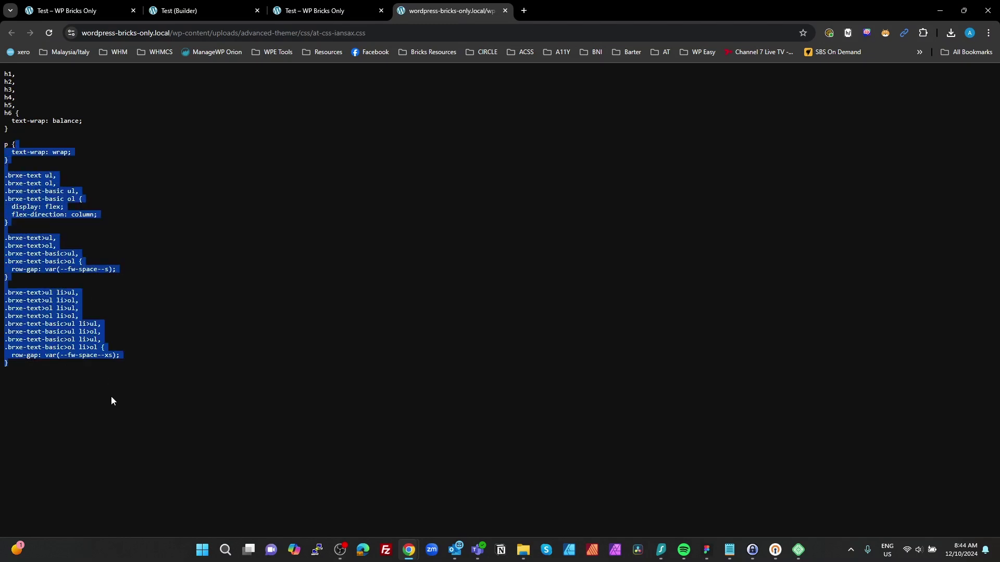
click(505, 11)
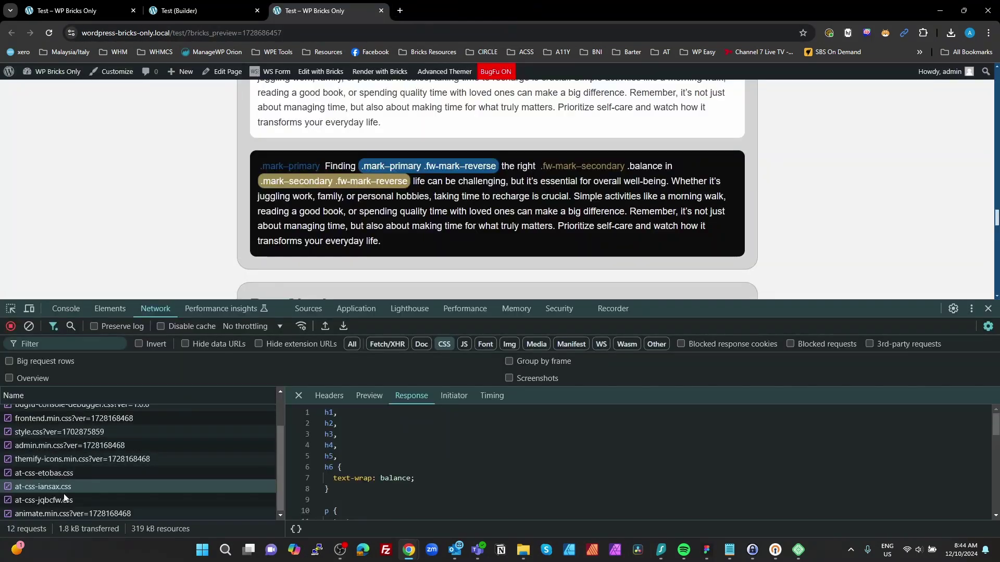
Step: Open at-css-jqbcfw.css in its own tab and scroll through its button variables and utilities
double_click(48, 501)
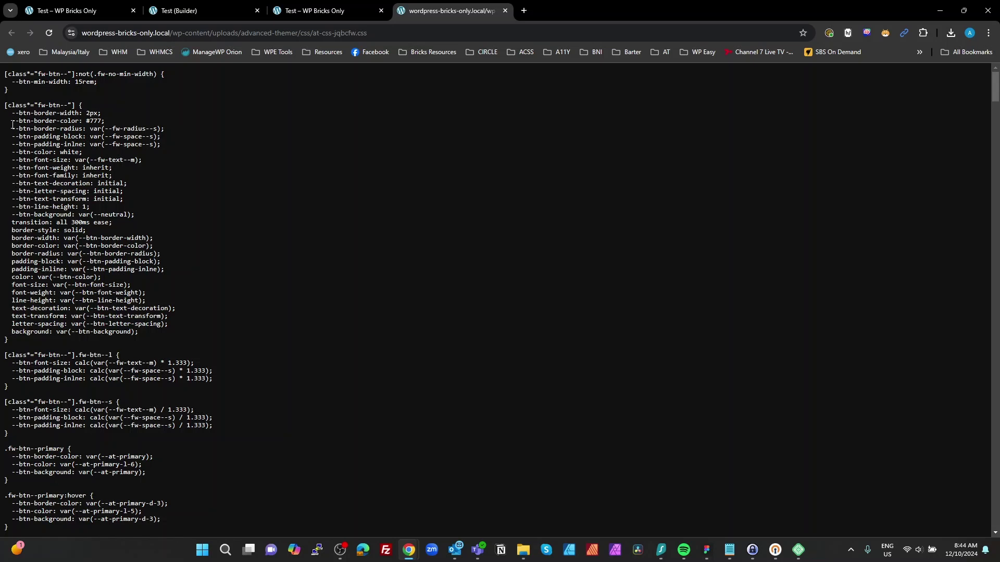
drag(15, 108, 185, 165)
scroll(223, 278, down, 10)
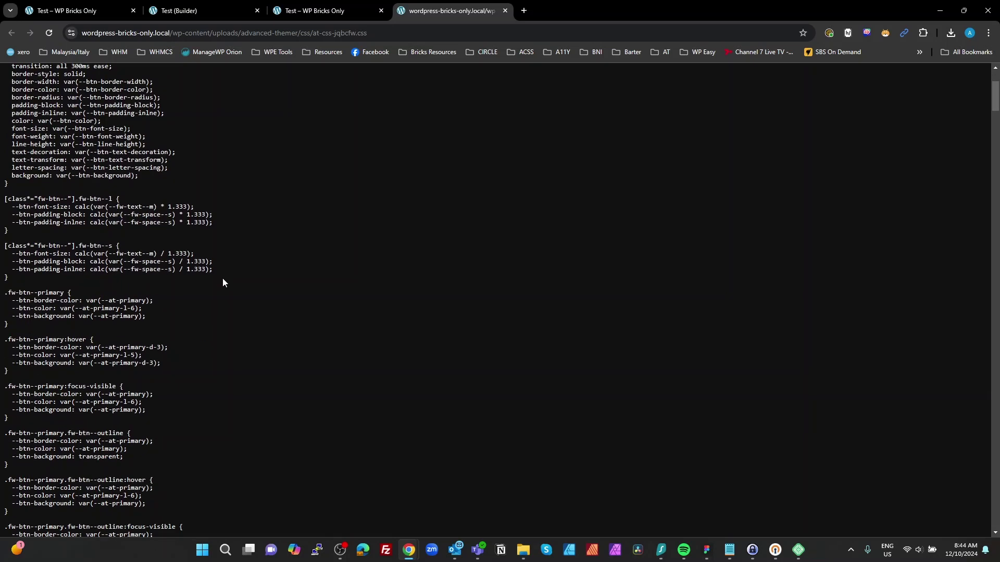
scroll(220, 298, down, 20)
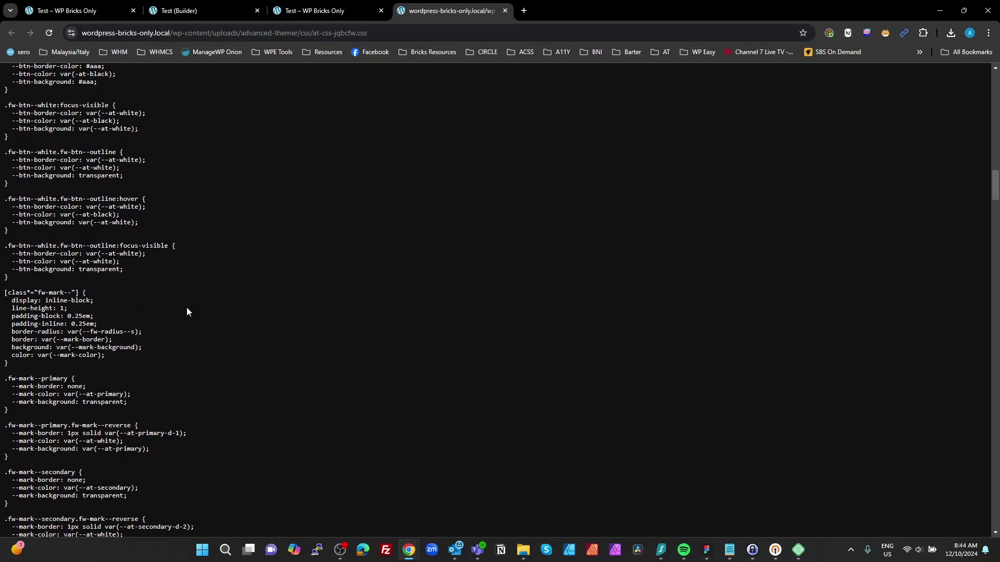
scroll(151, 328, down, 20)
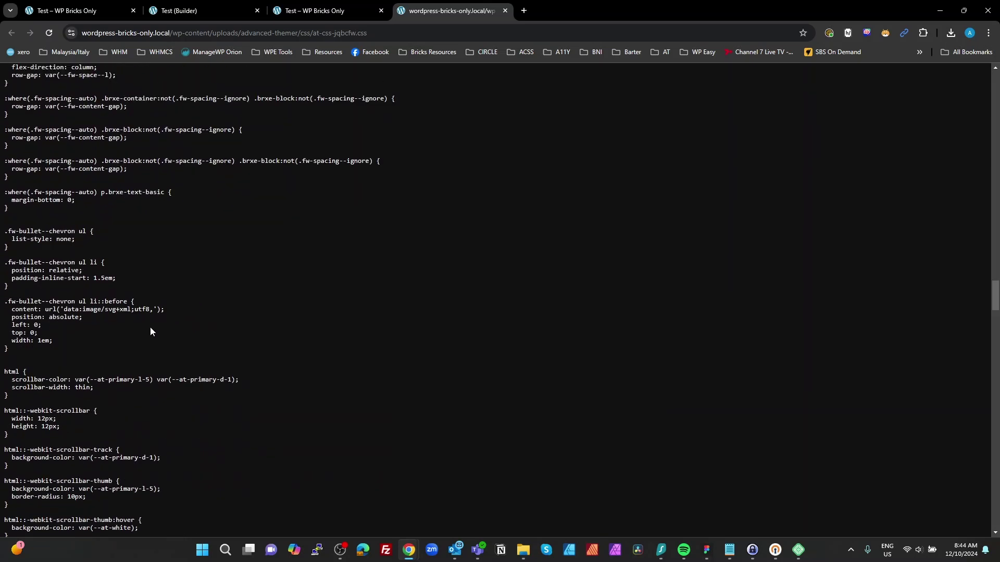
scroll(151, 331, up, 10)
scroll(150, 331, down, 10)
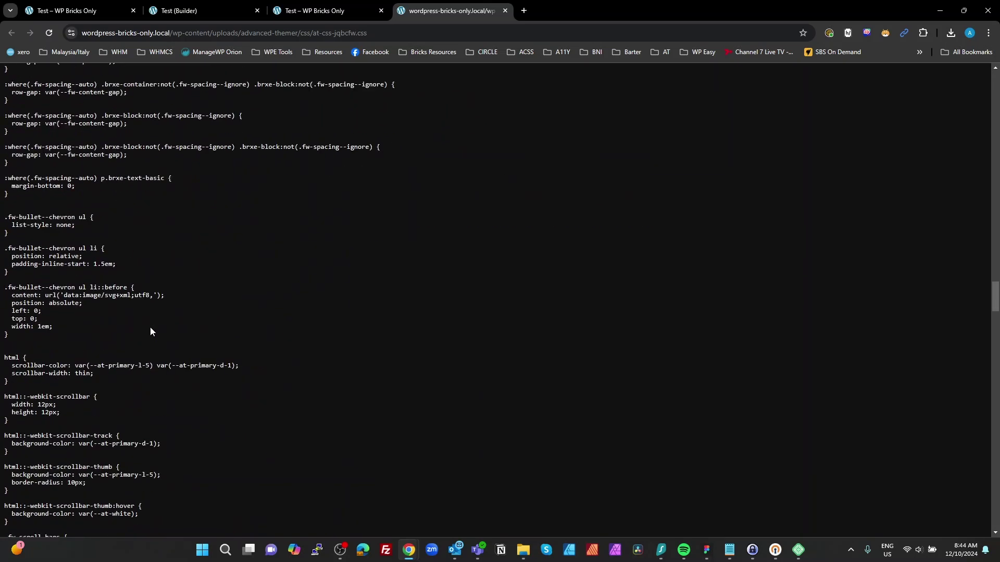
scroll(150, 331, up, 9)
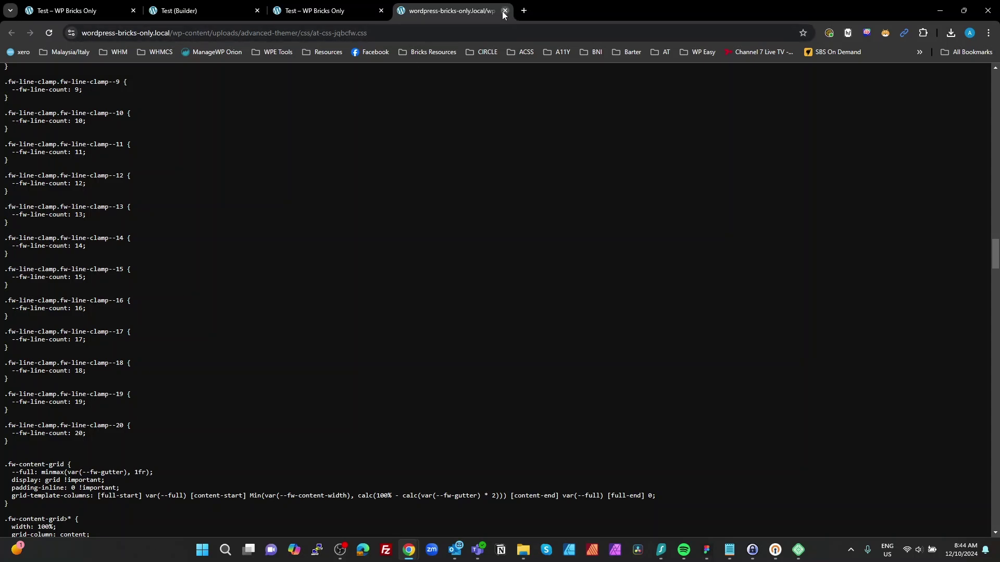
Step: Close the jqbcfw tab and recheck utilities.scss in the builder's Advanced CSS editor
click(504, 11)
click(183, 11)
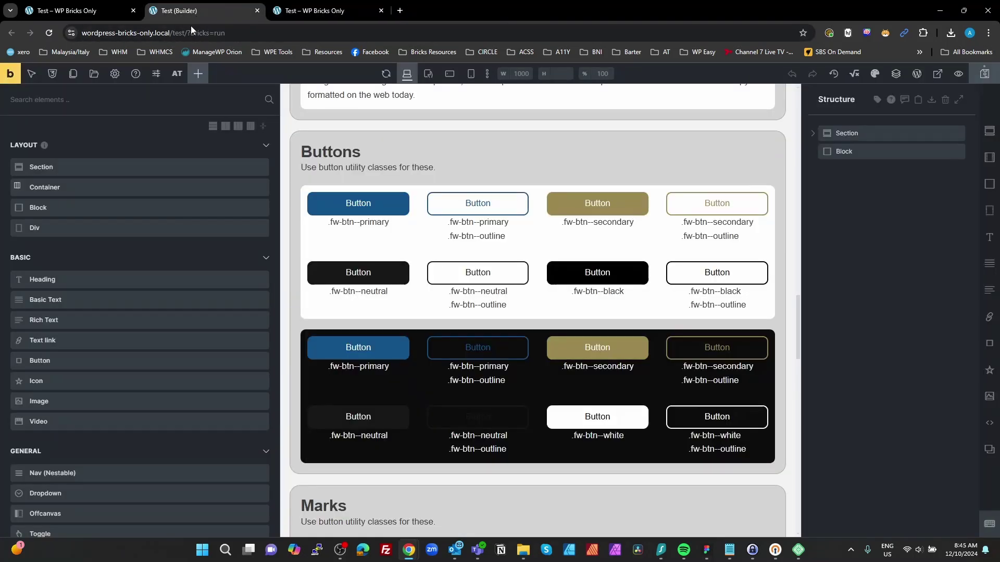
click(174, 77)
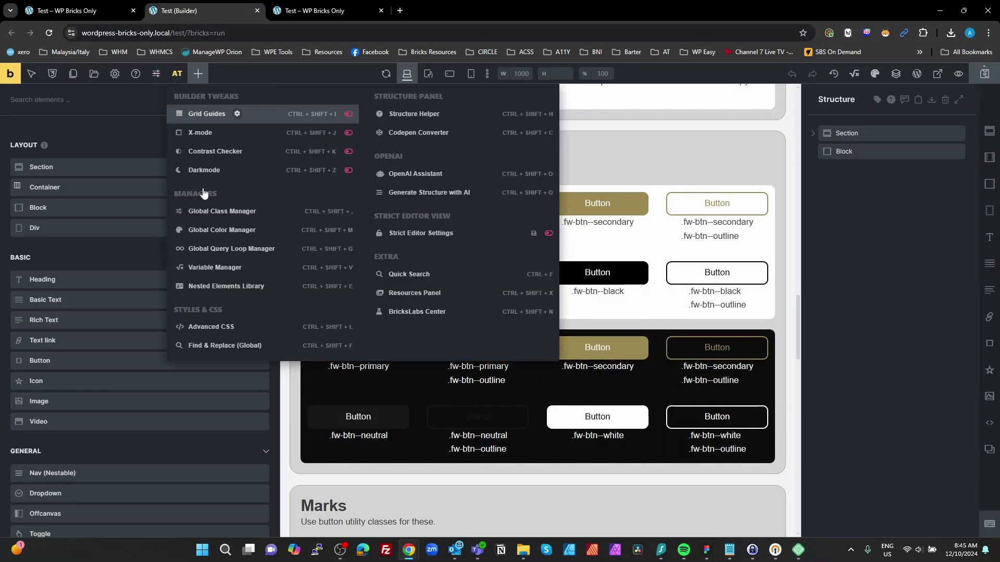
click(209, 325)
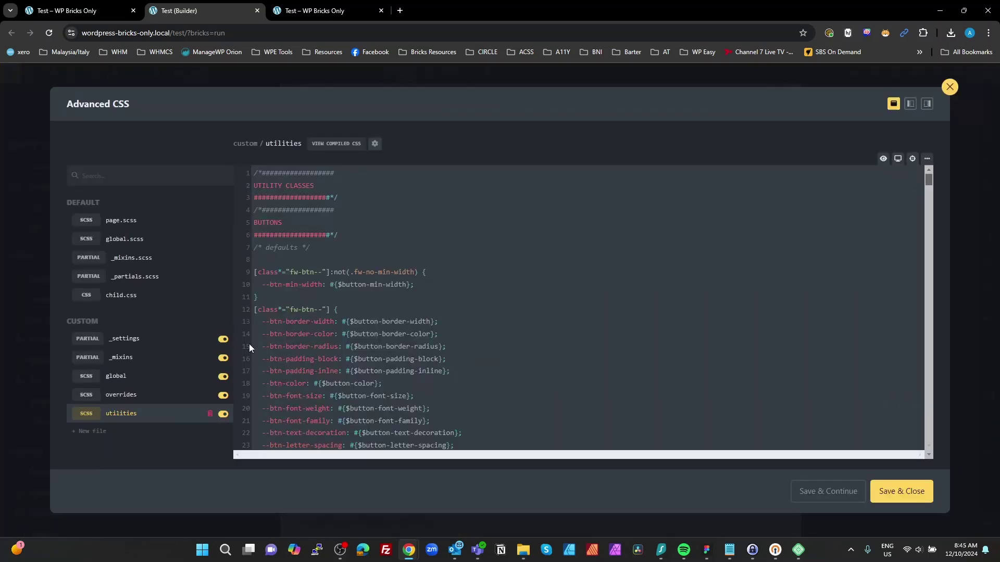
click(949, 87)
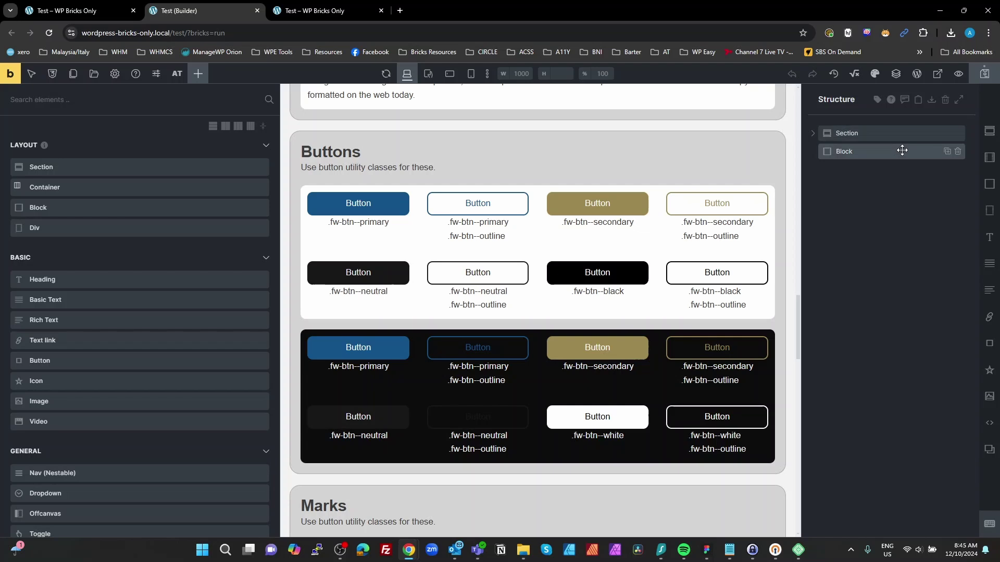
Step: Check the global colour palette in the Color Manager
click(875, 75)
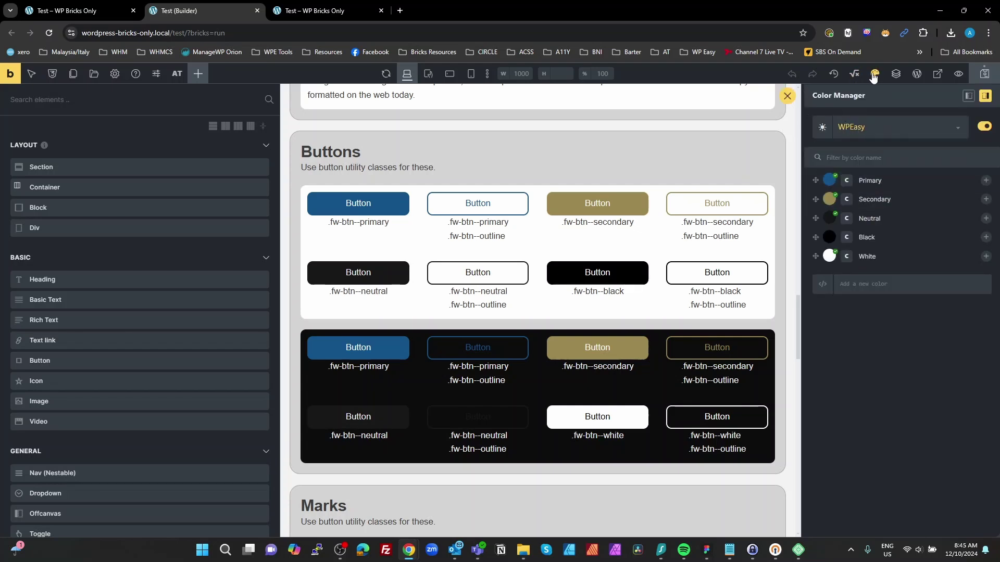
click(177, 74)
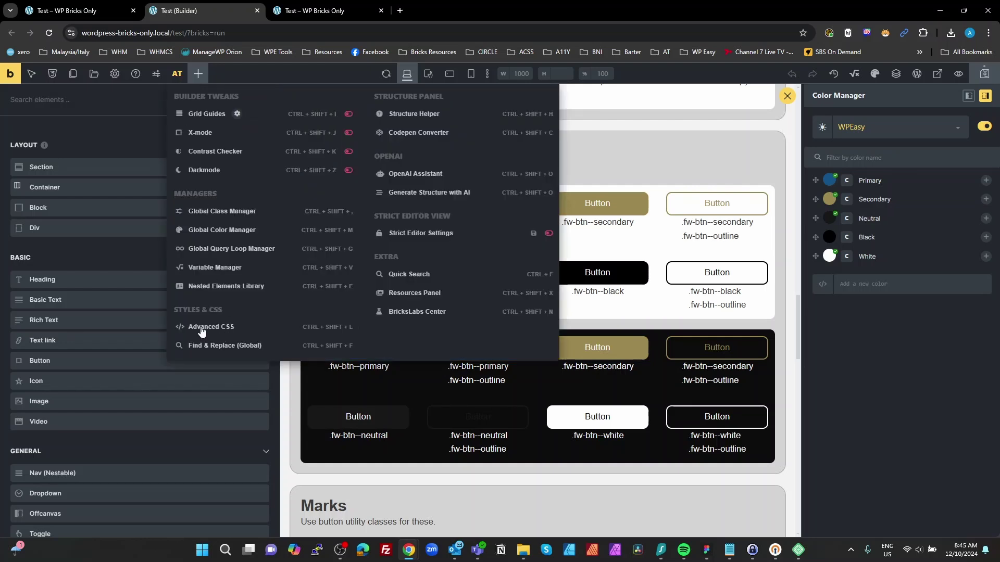
click(864, 390)
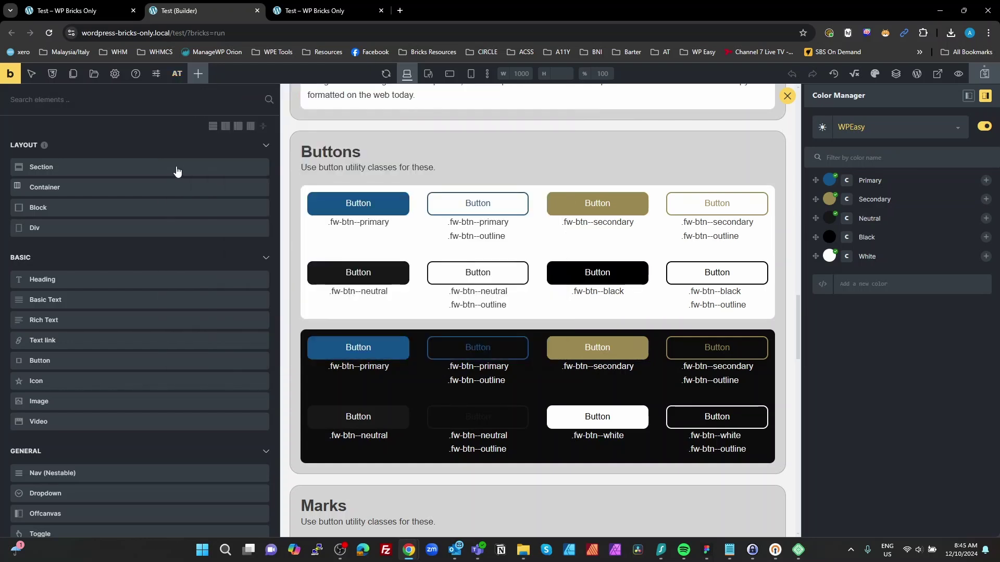
Step: Open Settings > Theme Styles and expand, then collapse, the GENERAL group
click(115, 74)
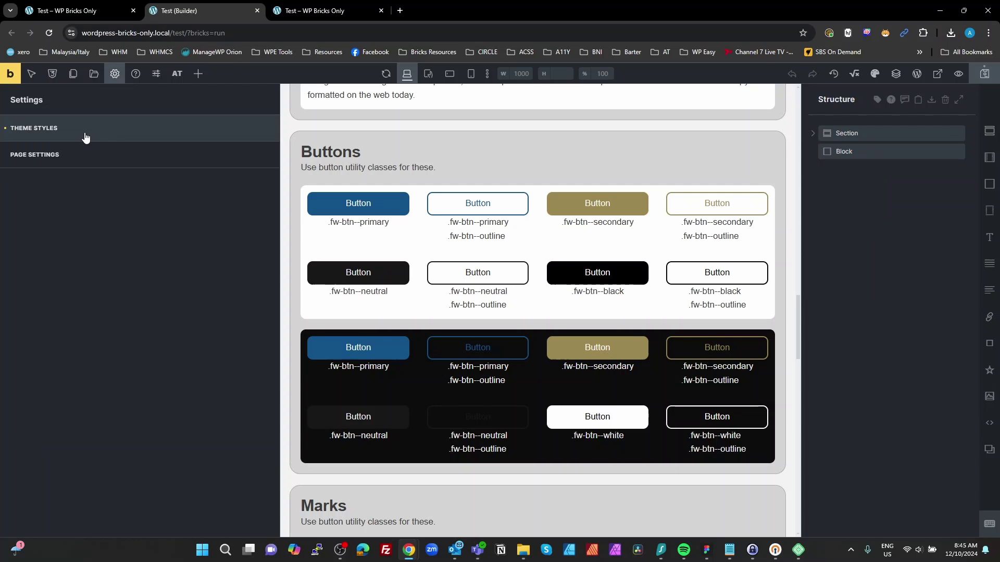
click(37, 128)
click(44, 228)
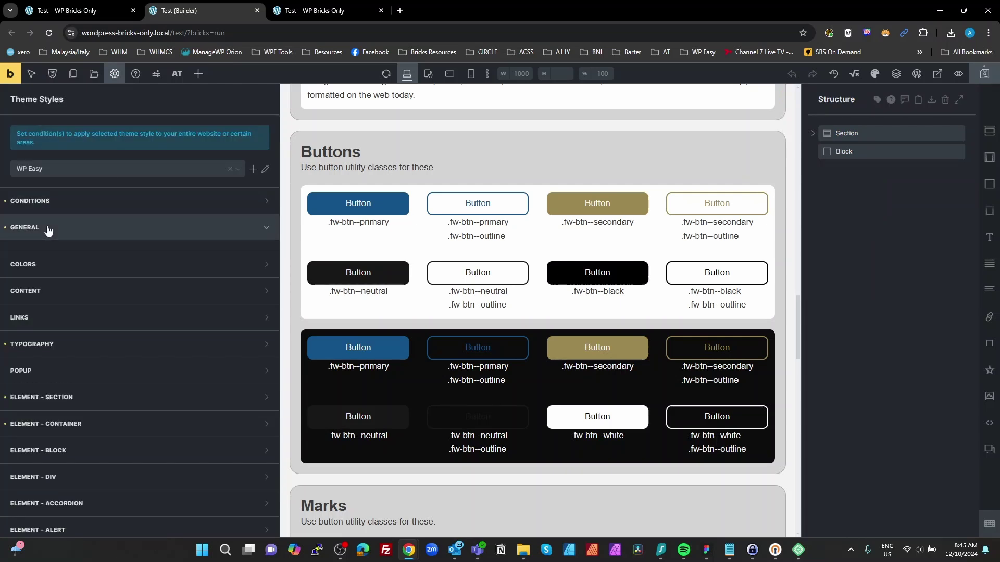
mouse_move(264, 275)
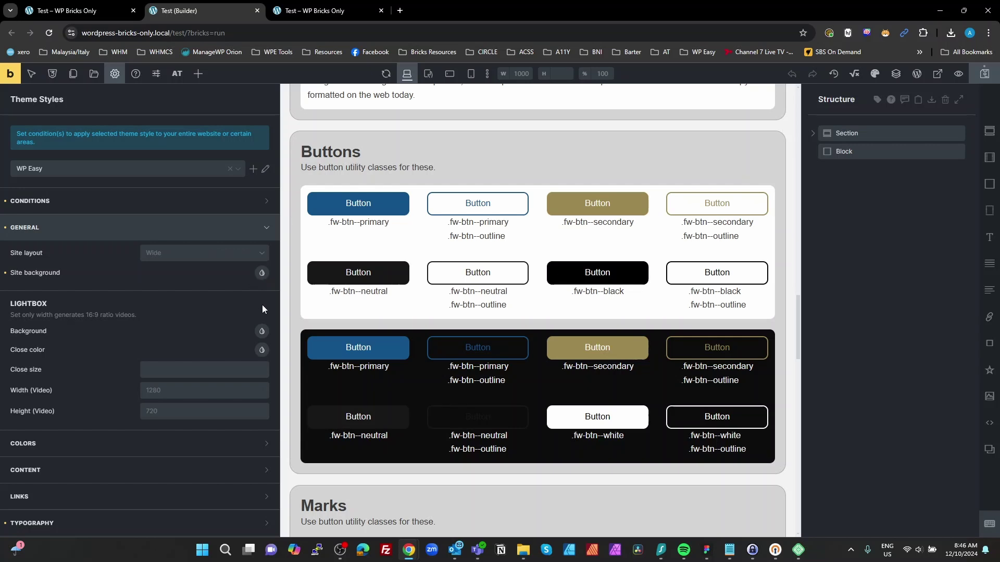
click(165, 234)
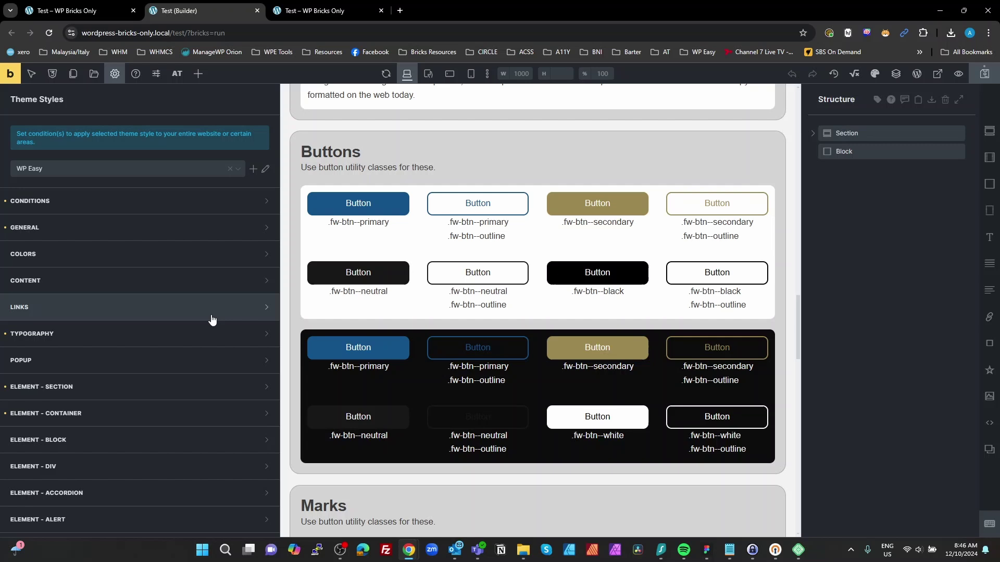
Step: Expand Typography and confirm the body font size is var(--fw-text--m)
click(209, 339)
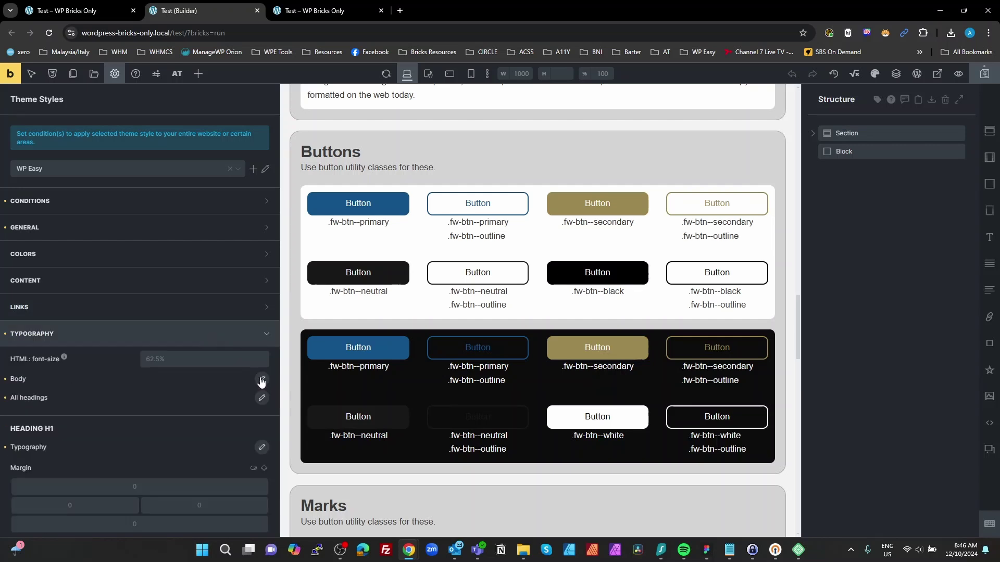
click(261, 379)
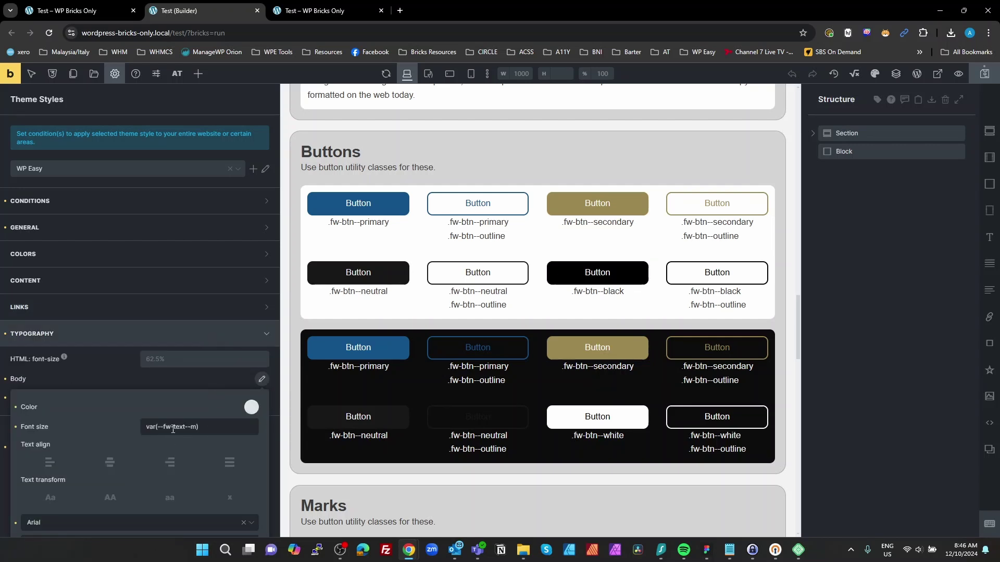
click(168, 428)
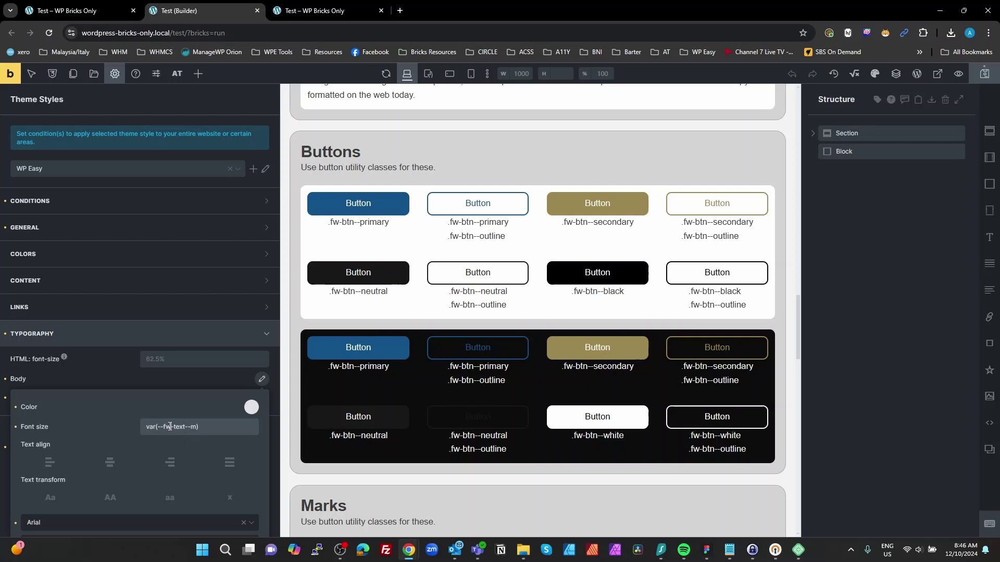
drag(171, 428, 138, 427)
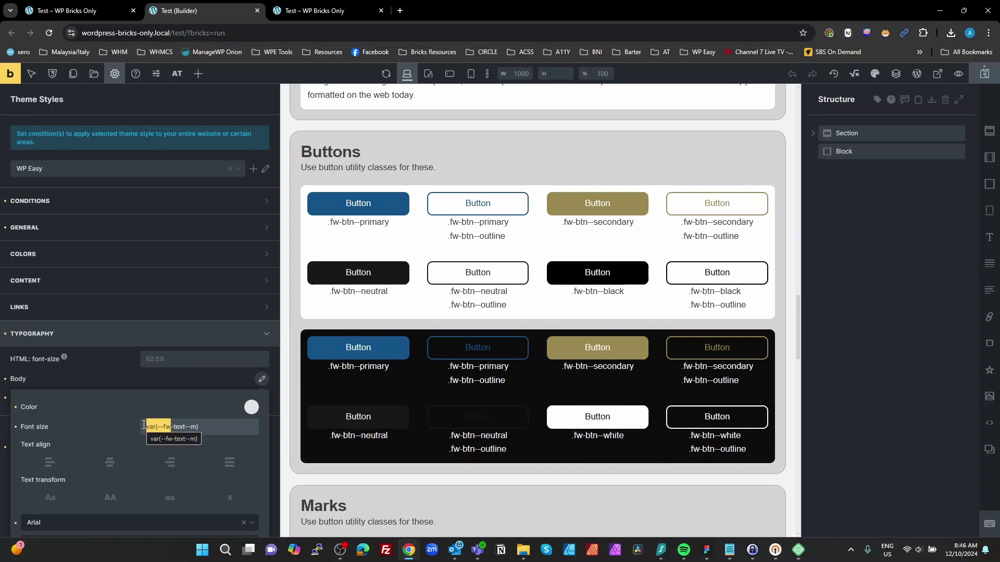
scroll(213, 388, down, 2)
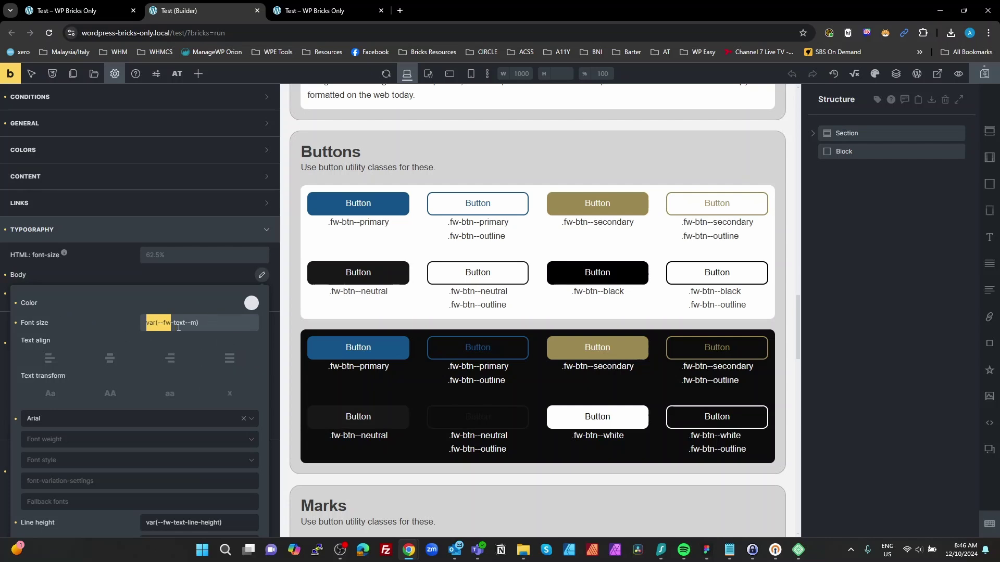
drag(198, 323, 113, 322)
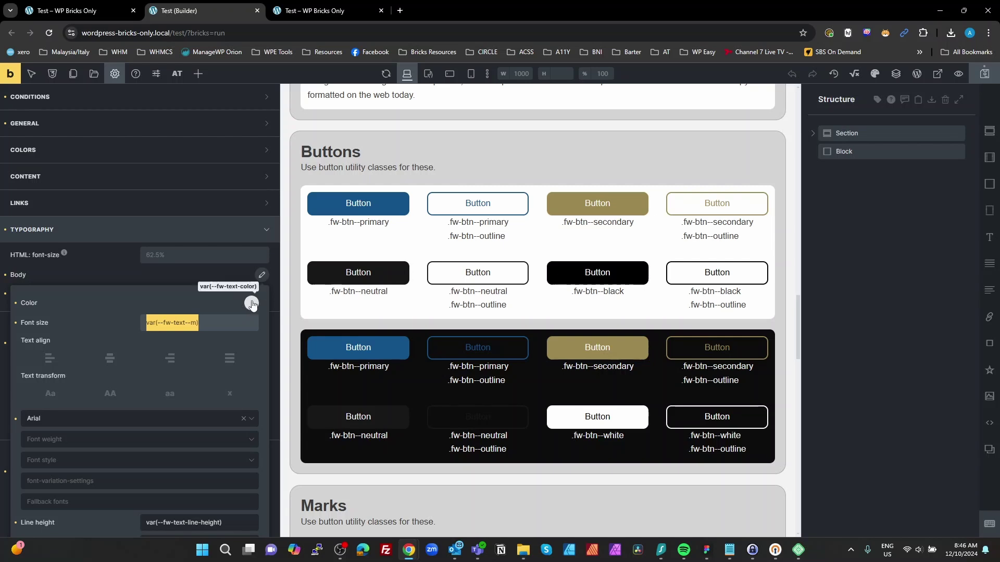
click(202, 283)
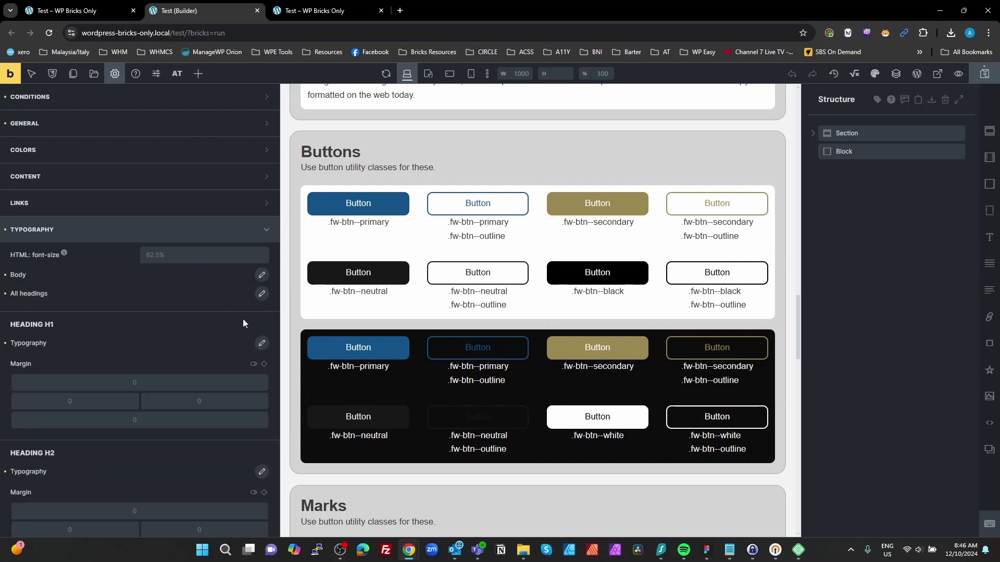
Step: Check All headings and Heading H1 typography, confirming H1 uses var(--fw-h1), then collapse Typography
click(261, 293)
scroll(237, 419, down, 4)
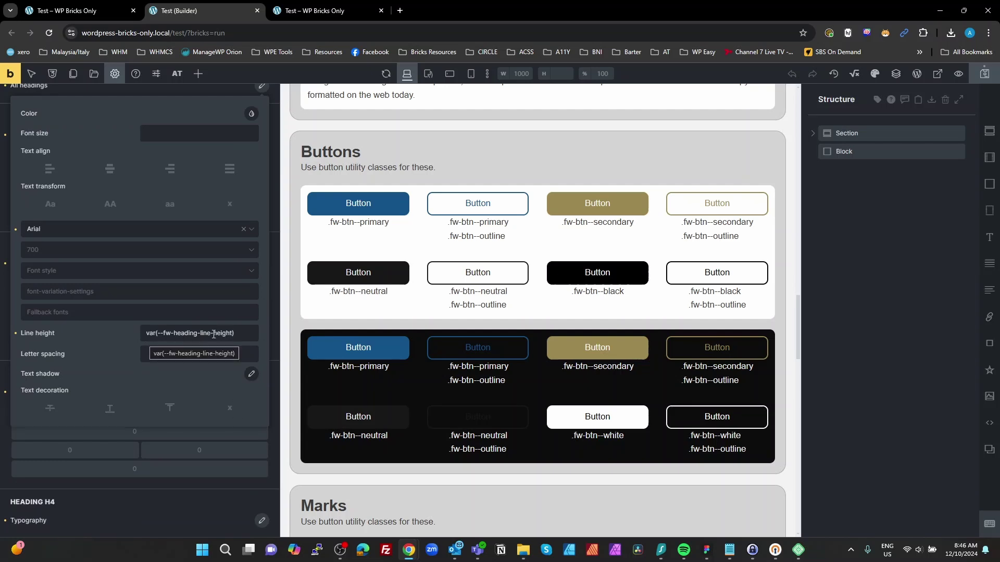
scroll(199, 203, up, 3)
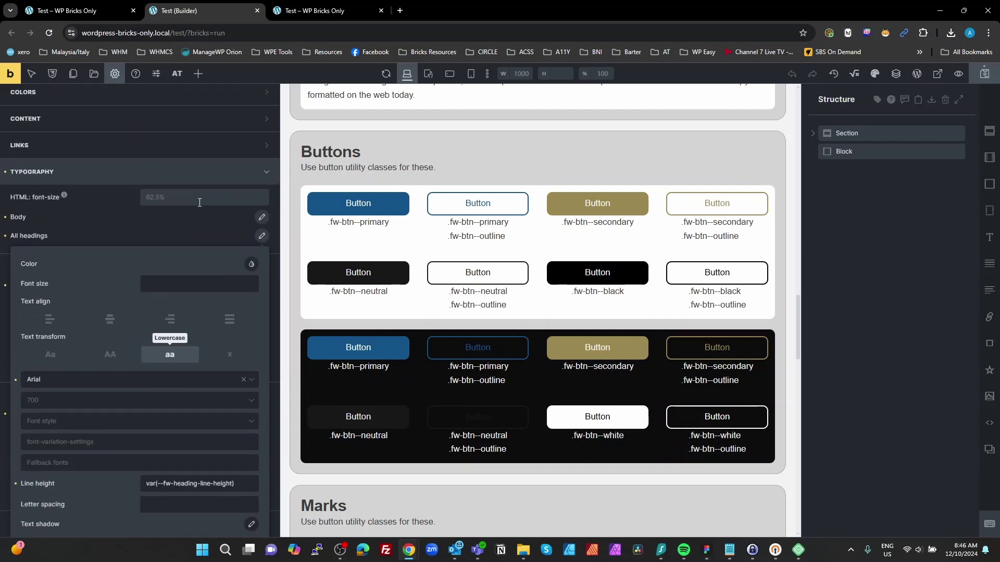
click(108, 230)
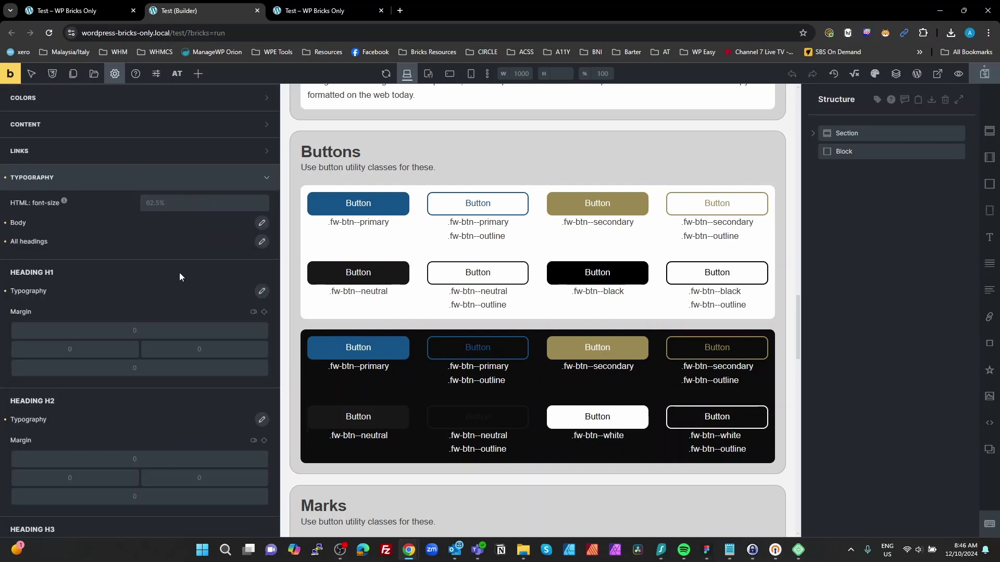
click(261, 290)
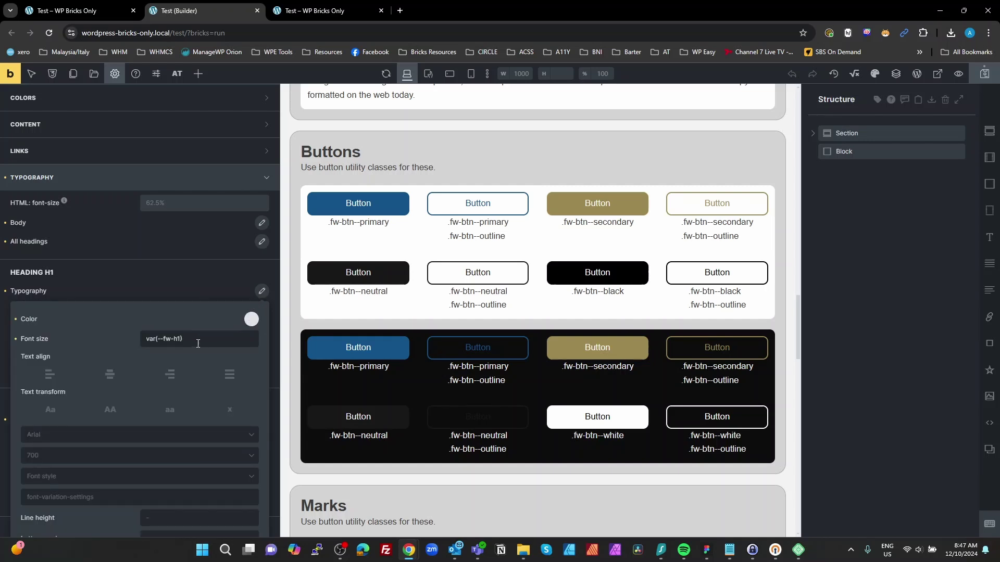
drag(189, 339, 124, 342)
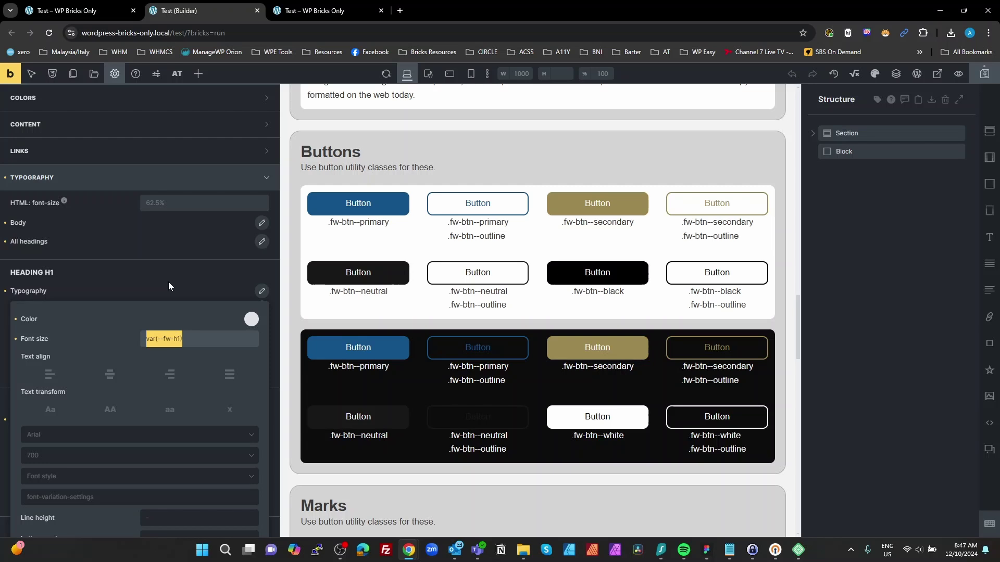
click(126, 188)
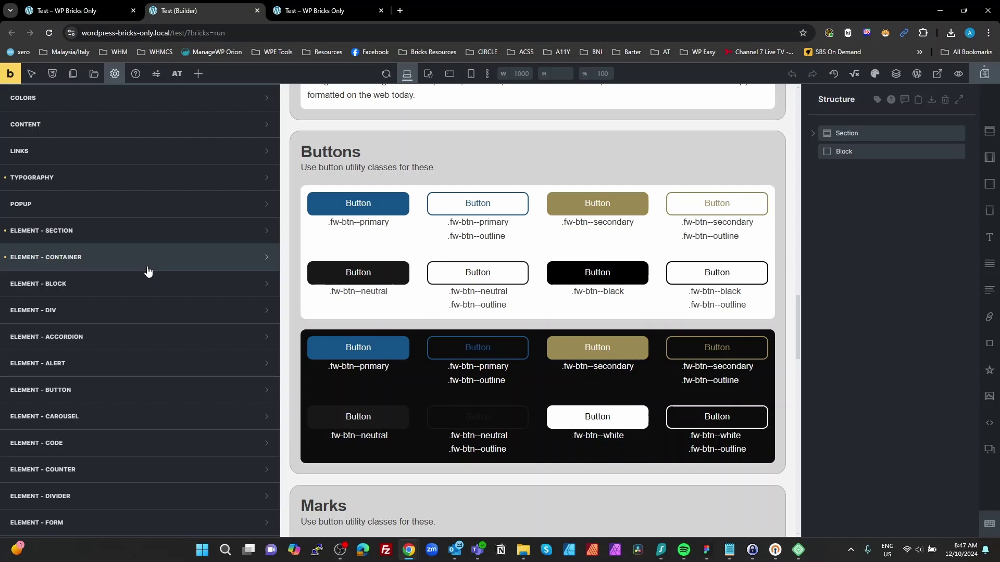
click(138, 229)
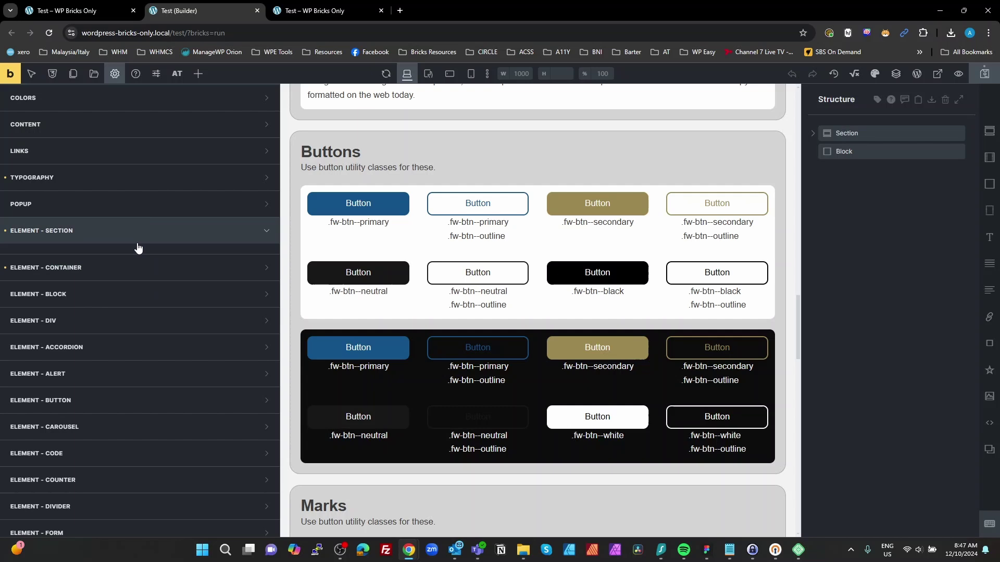
double_click(175, 410)
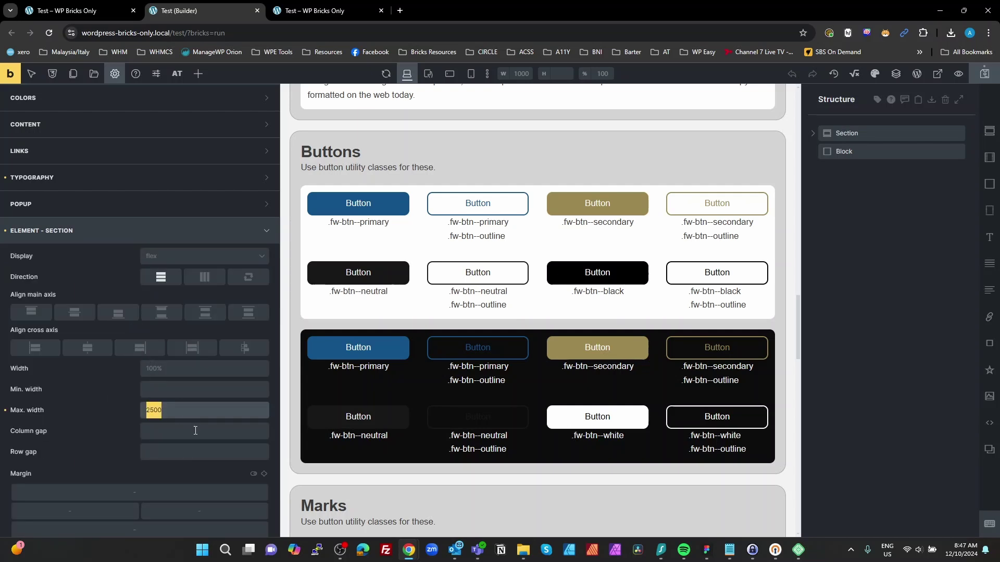
scroll(198, 424, down, 3)
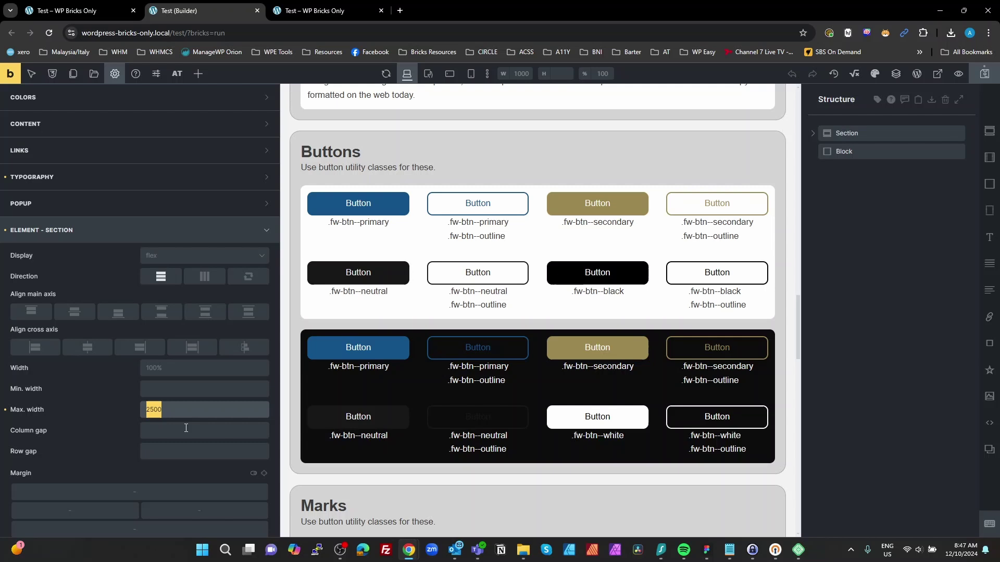
drag(225, 418, 79, 416)
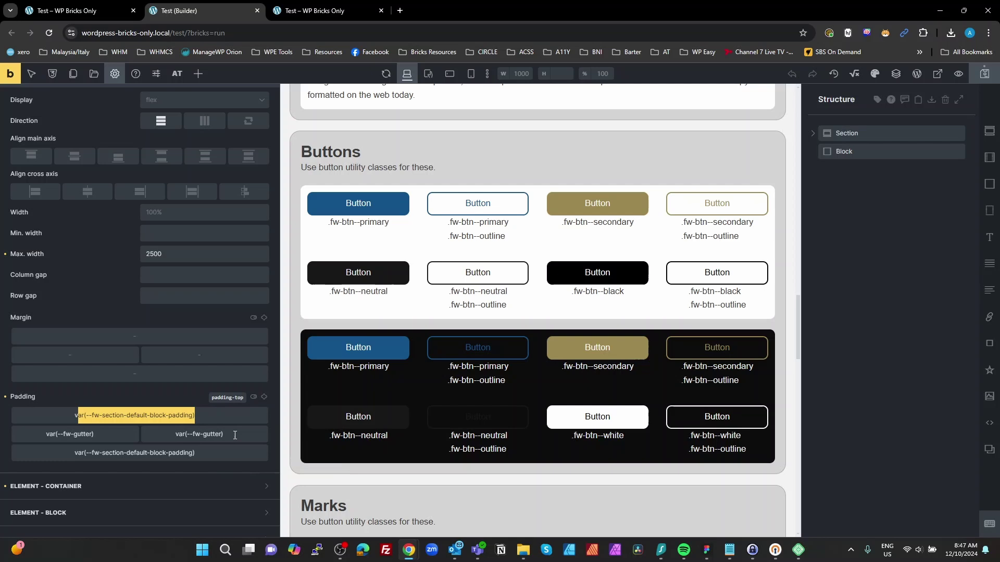
drag(224, 434, 156, 435)
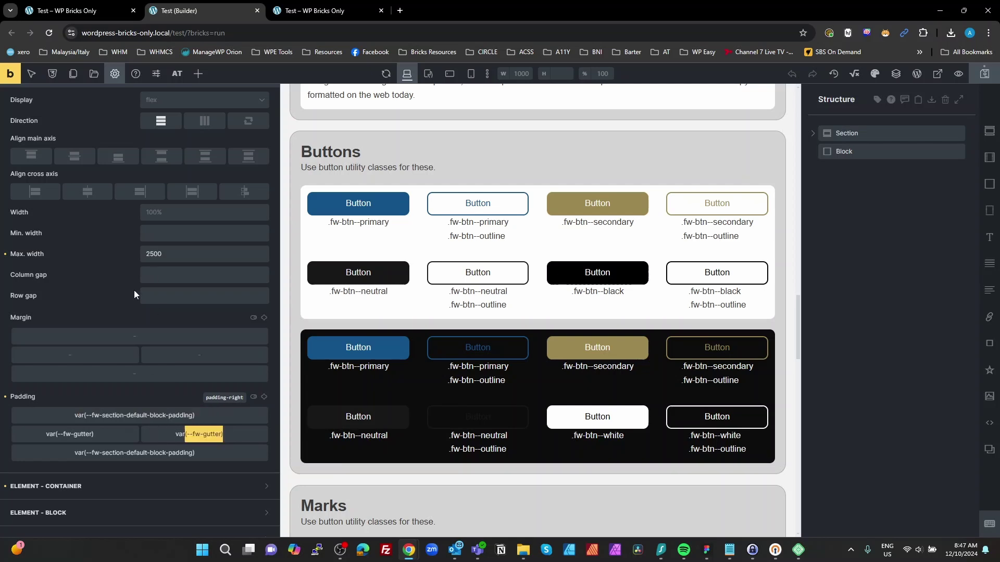
scroll(142, 308, up, 4)
click(115, 286)
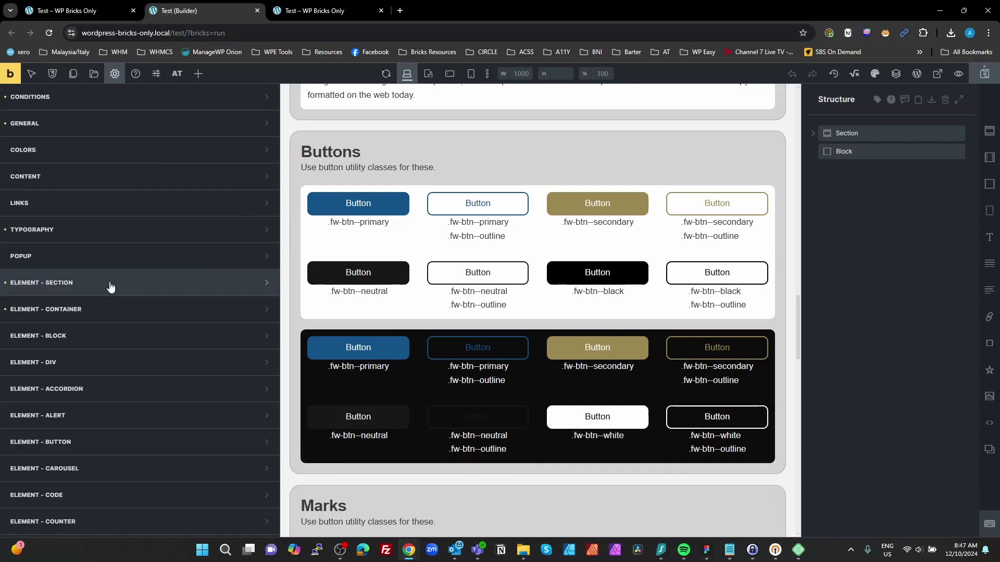
click(122, 311)
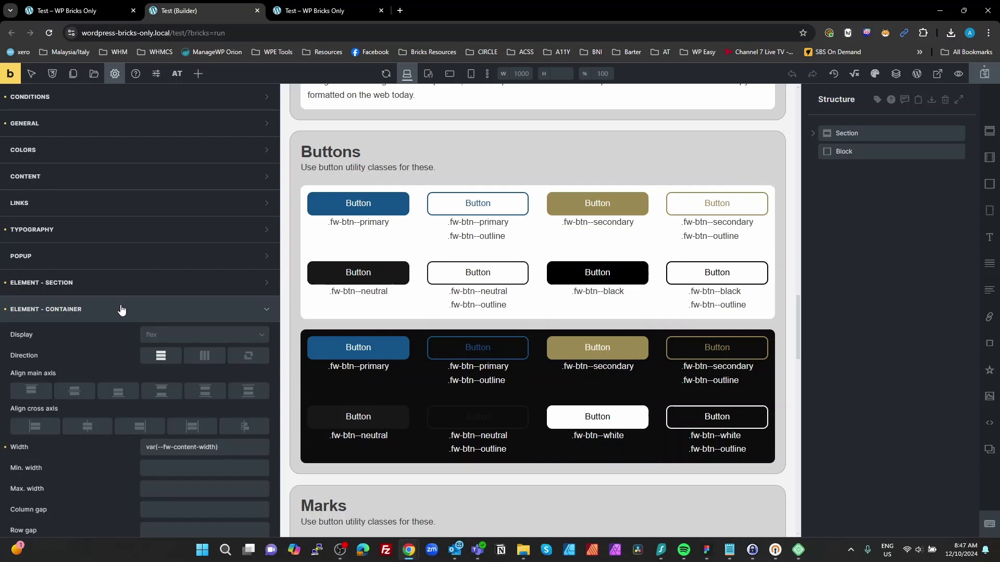
click(229, 448)
key(ctrl+a)
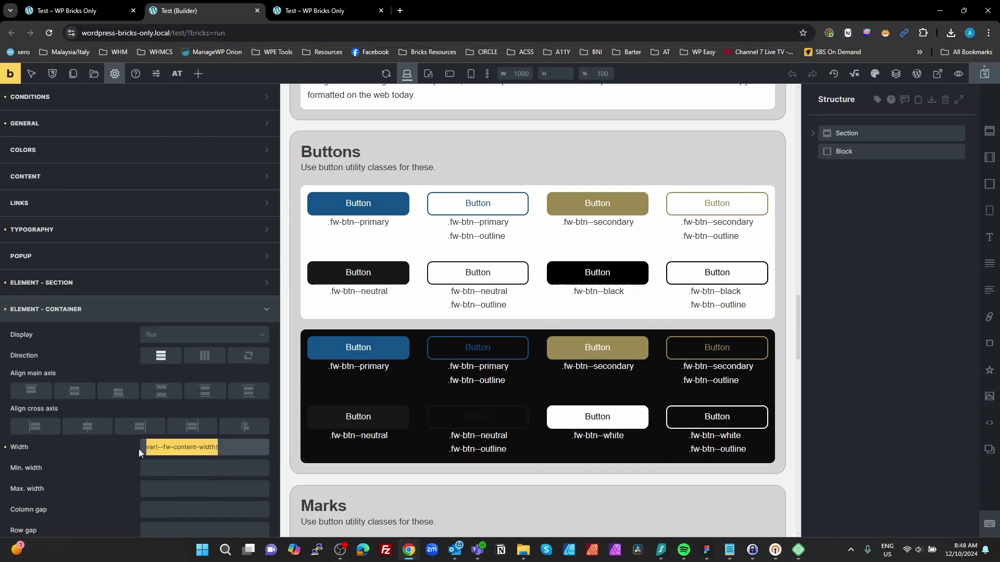
click(120, 316)
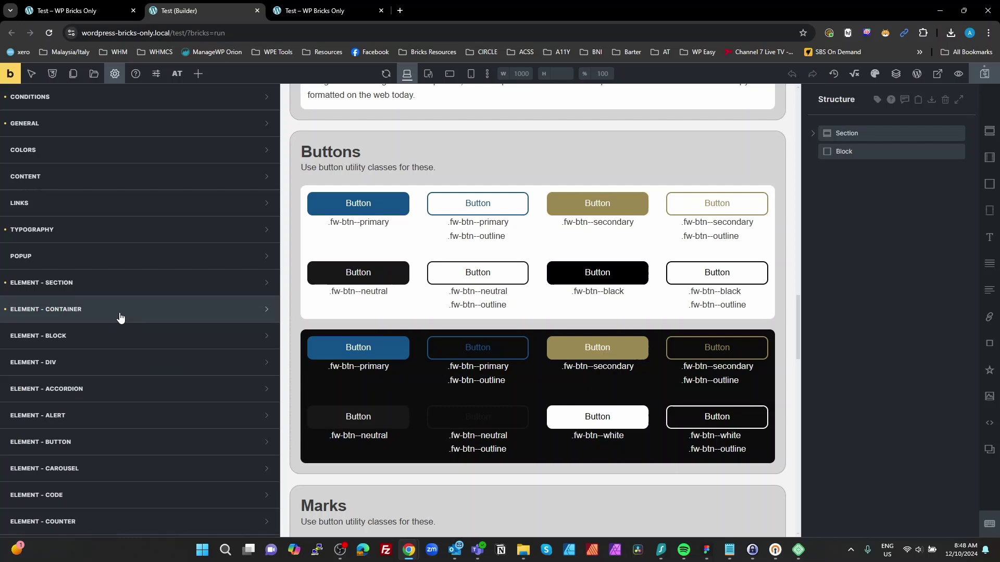
scroll(125, 315, up, 2)
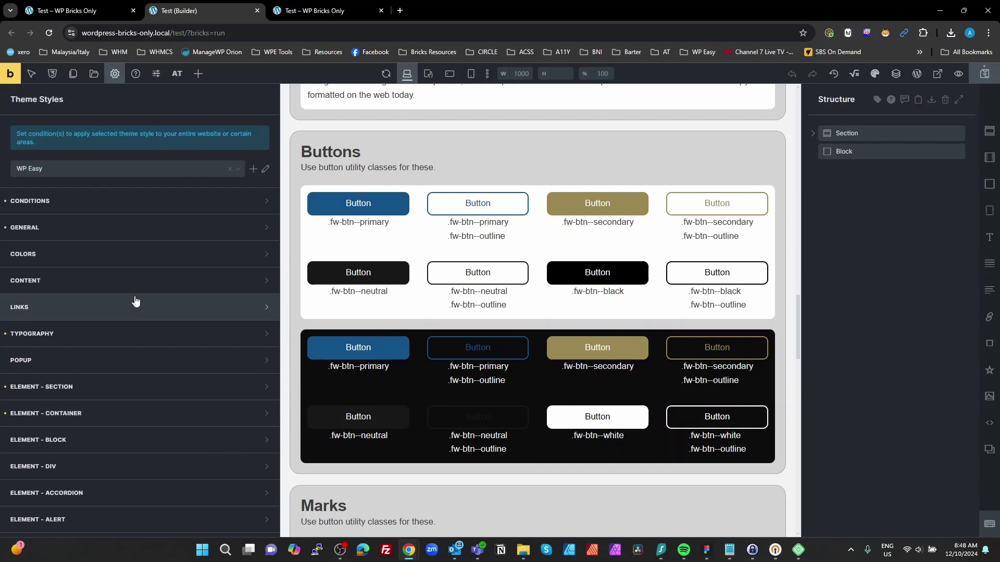
Step: Go from the front-end preview to the WordPress dashboard and open Bricks > AT – Theme Settings
click(811, 233)
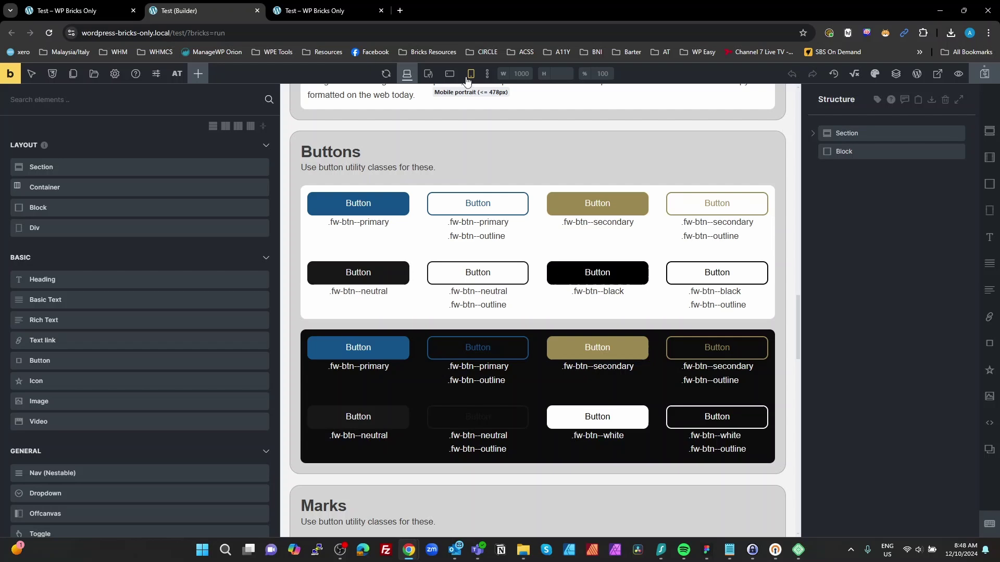
click(322, 11)
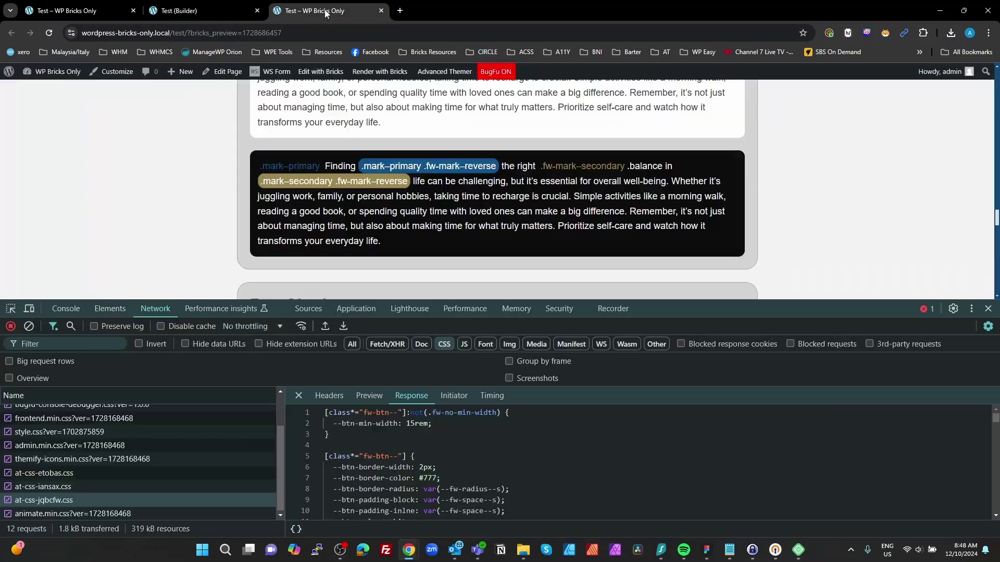
click(58, 79)
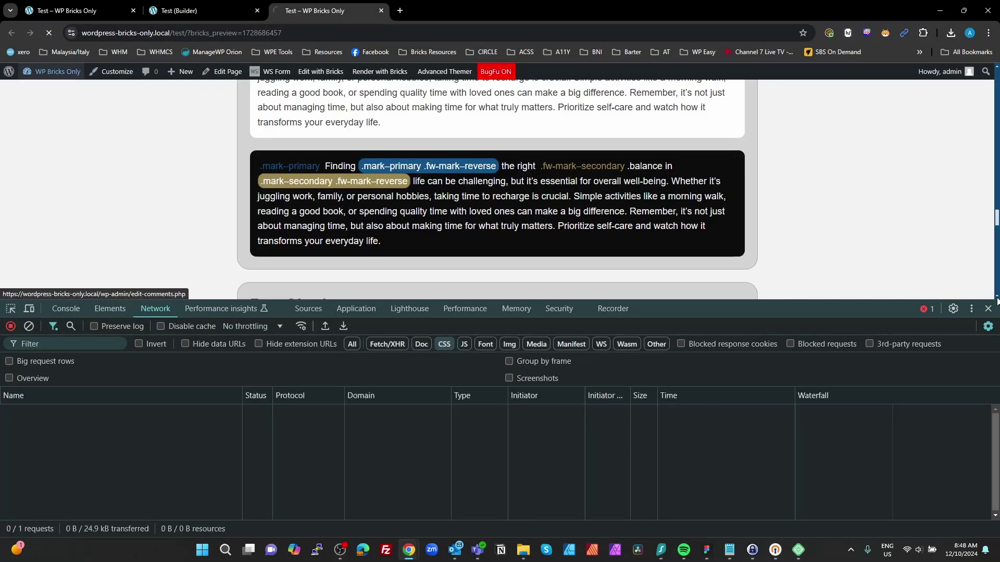
click(988, 308)
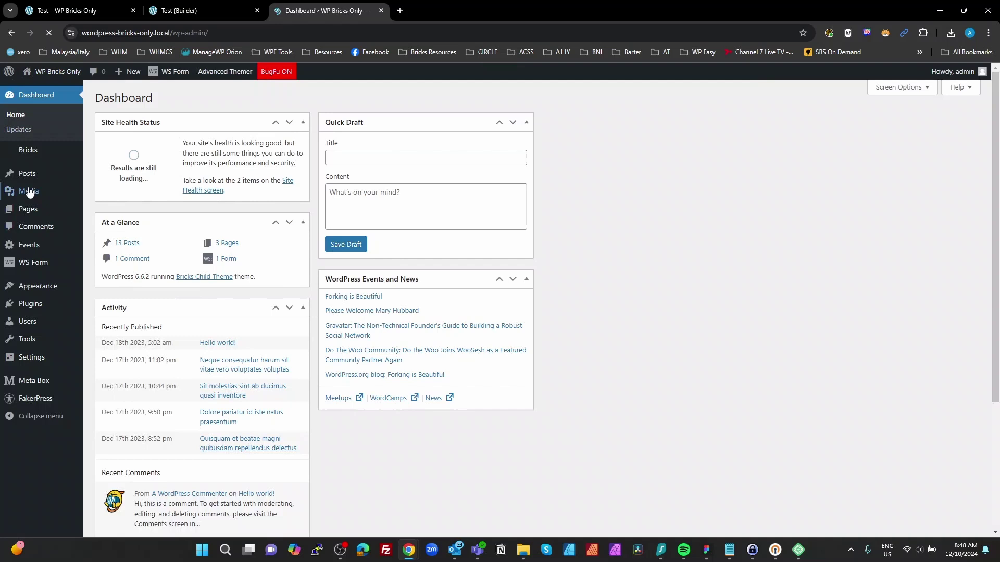
mouse_move(31, 150)
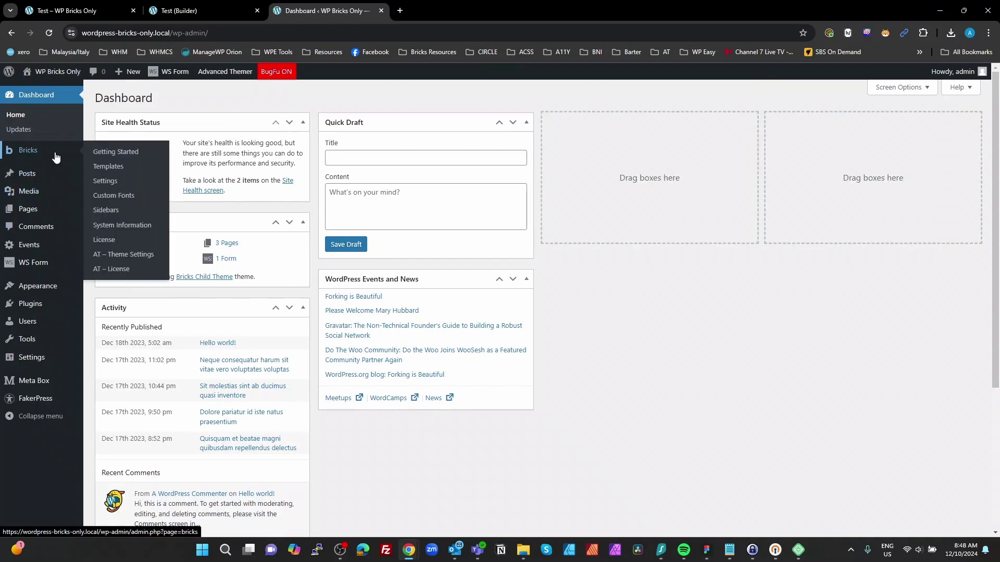
click(122, 254)
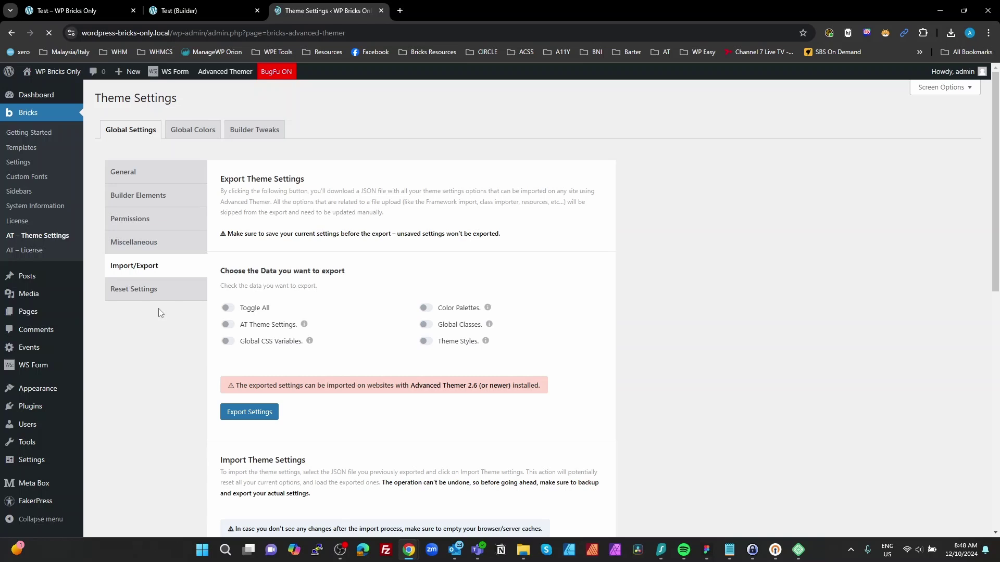
Step: Export all AT settings over export_at_theme_settings.json in Downloads, then begin a new Local site
click(228, 308)
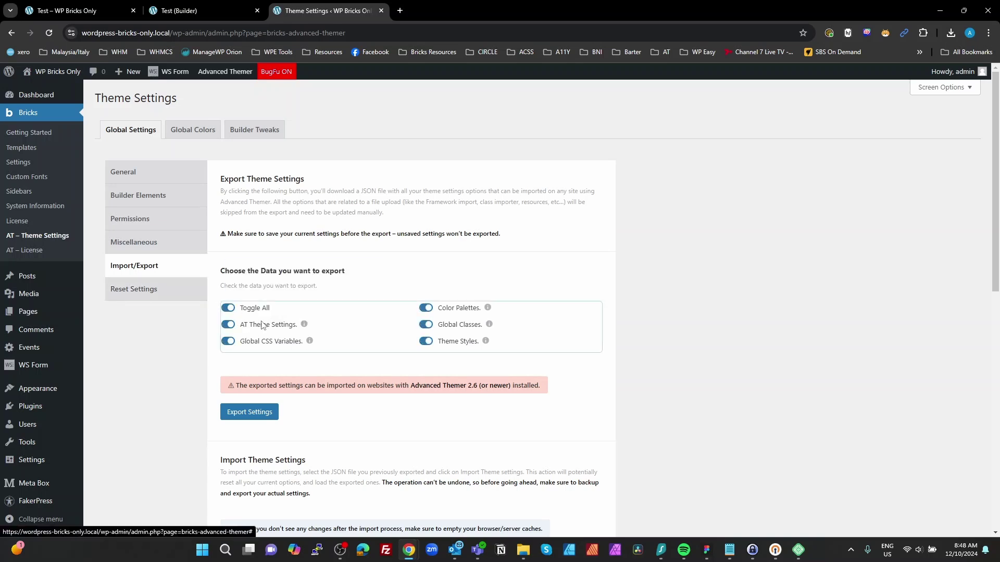
click(250, 412)
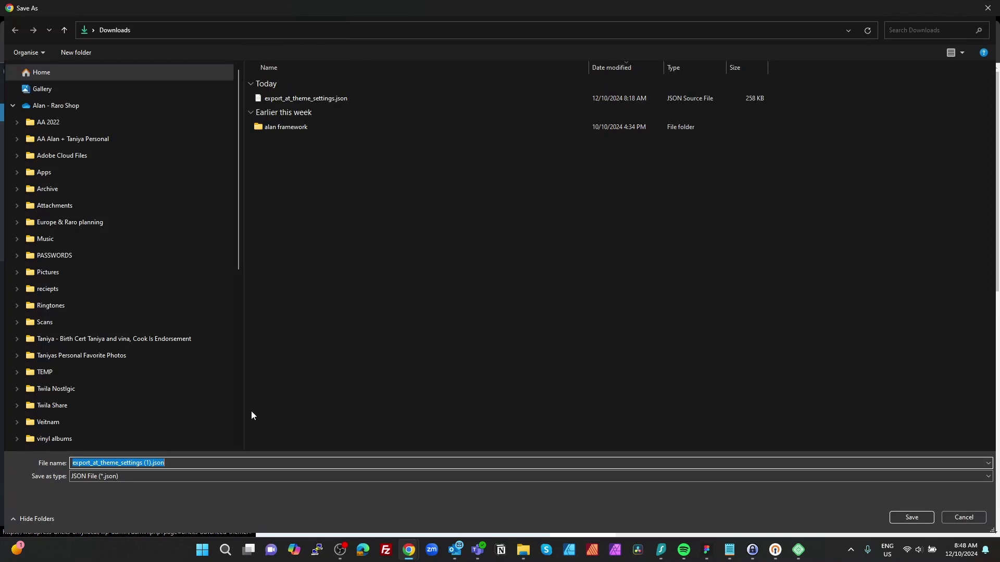
click(284, 99)
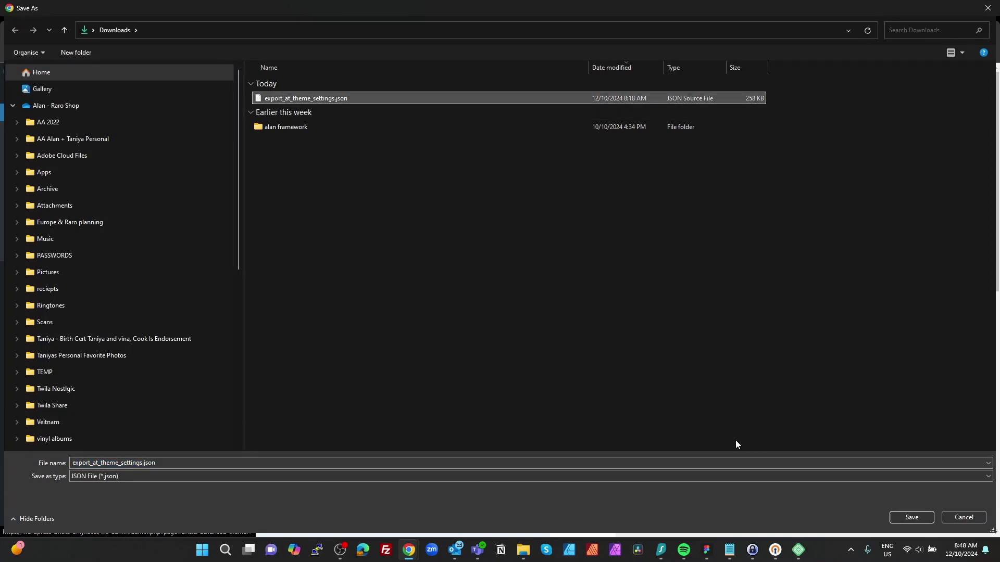
click(911, 518)
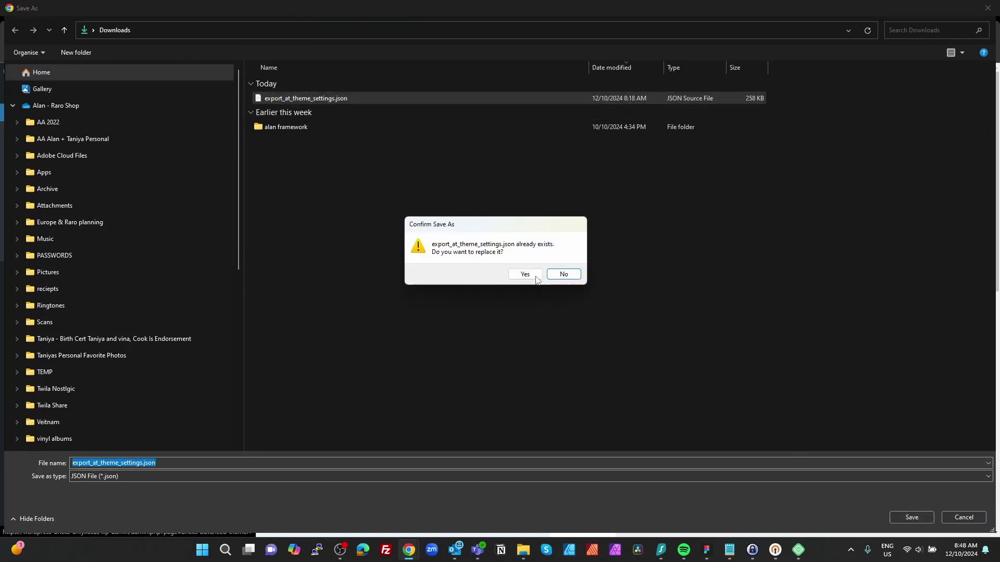
click(536, 277)
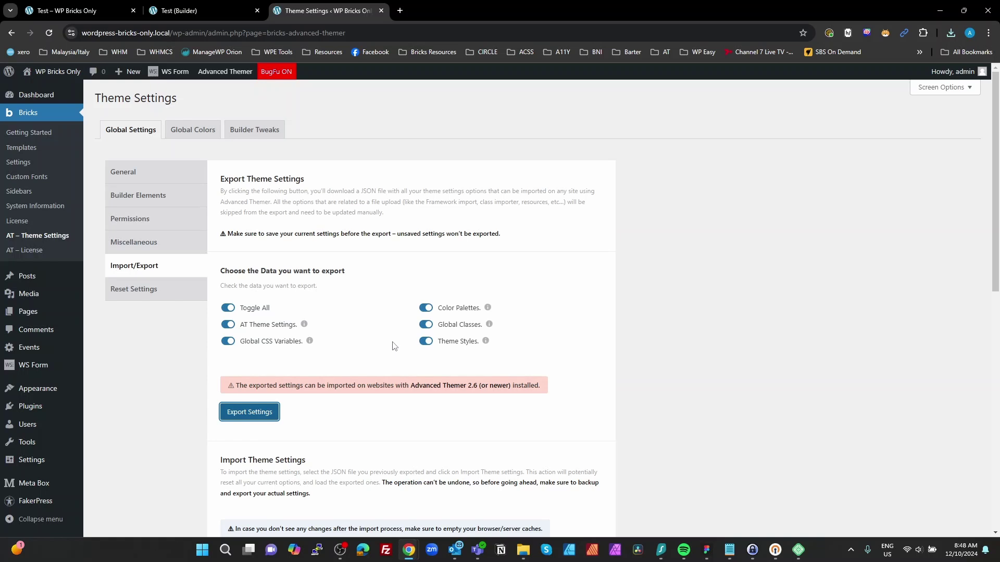
click(799, 556)
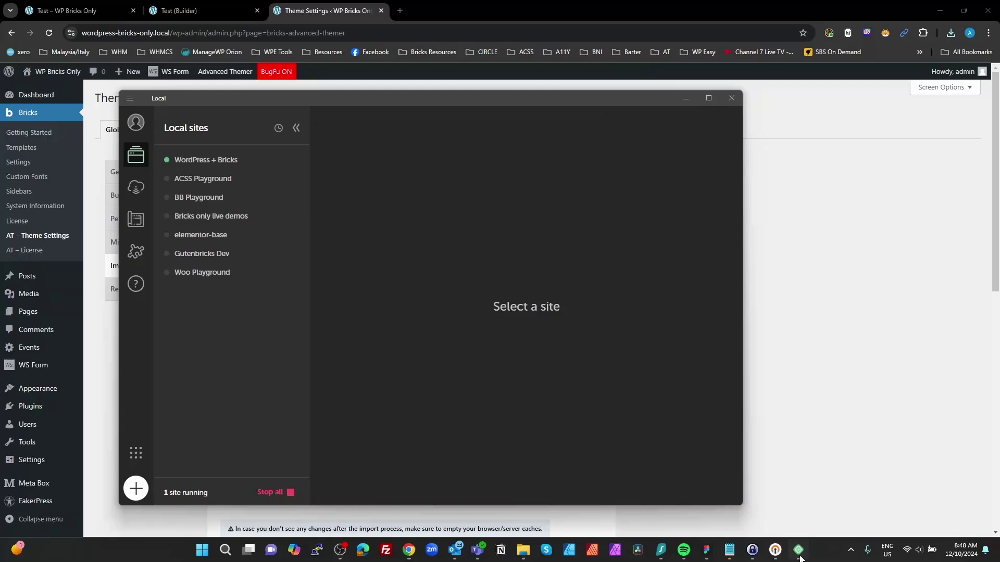
click(135, 487)
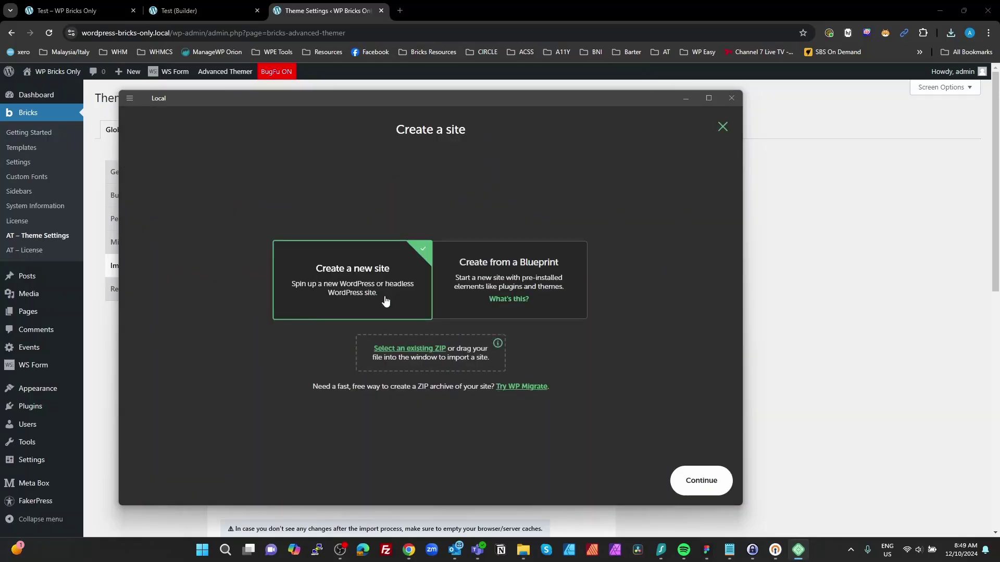
Step: Add a new Local site at-sass-demo with the Preferred environment, admin username and its password
click(701, 480)
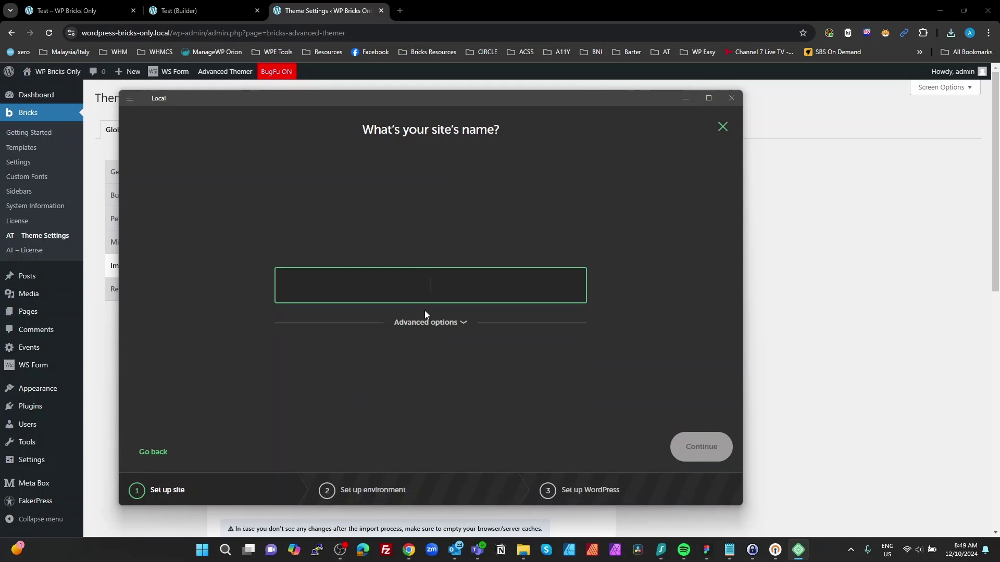
text(at-sa)
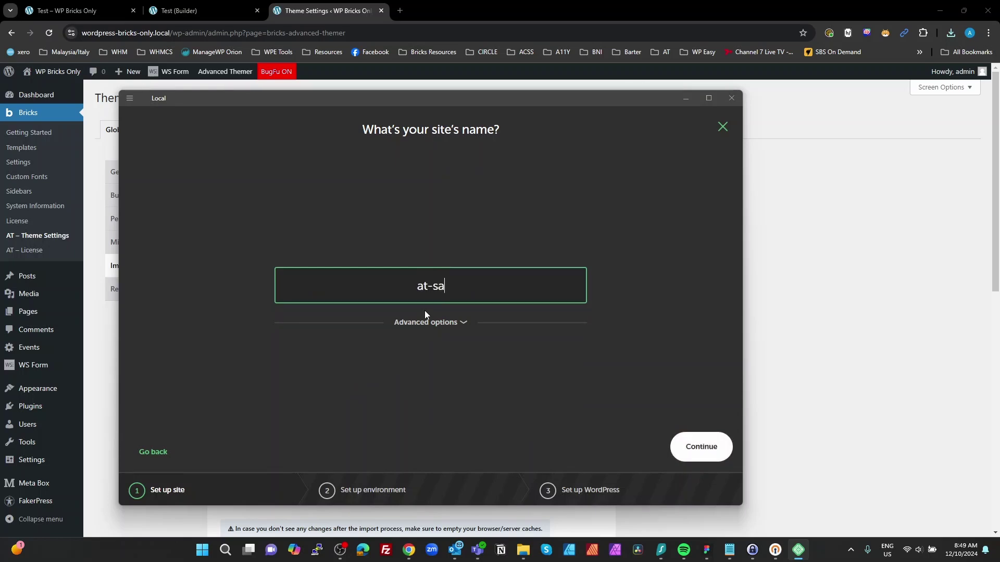
text(ss-demo)
click(696, 446)
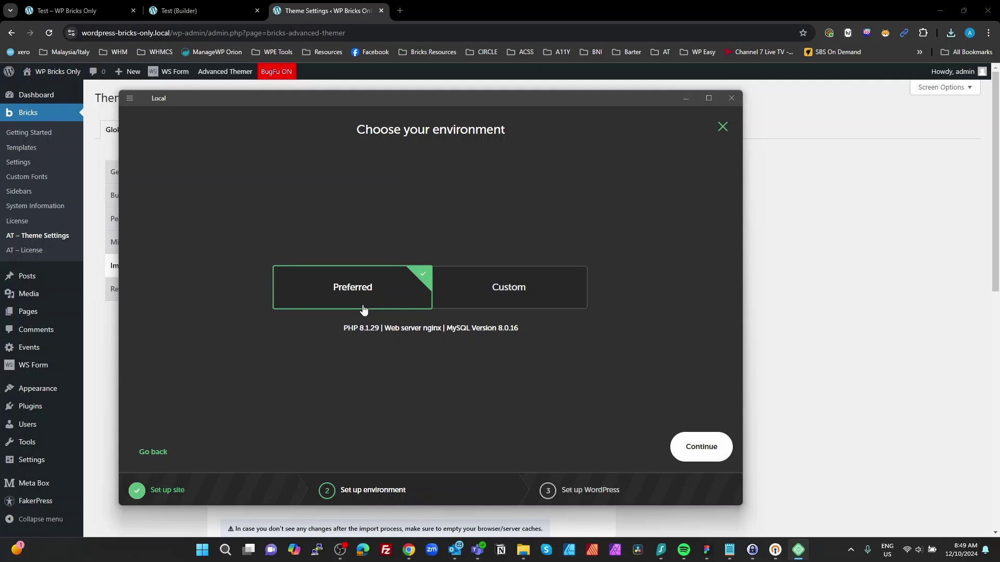
click(695, 441)
text(admin)
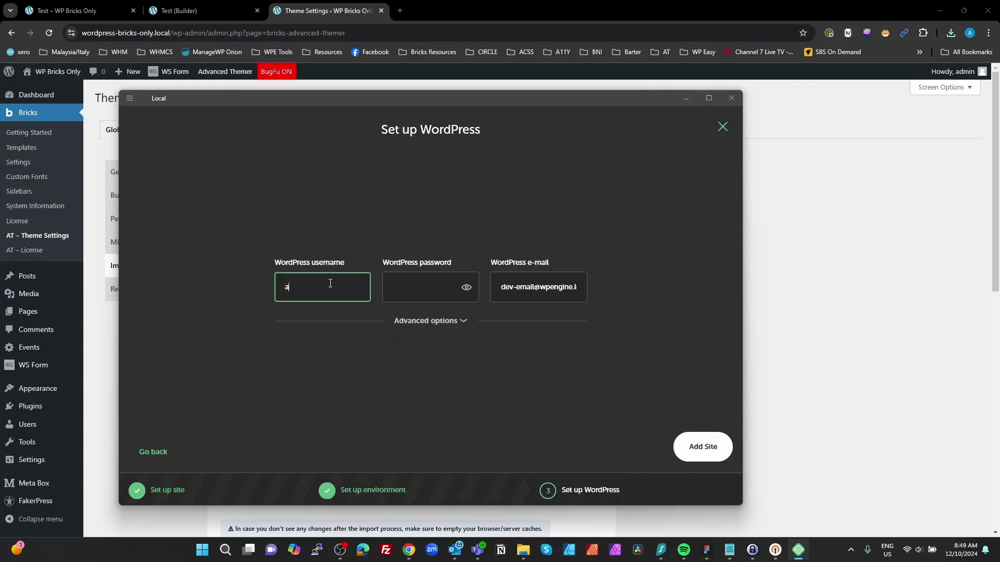
key(Tab)
text(ad*********)
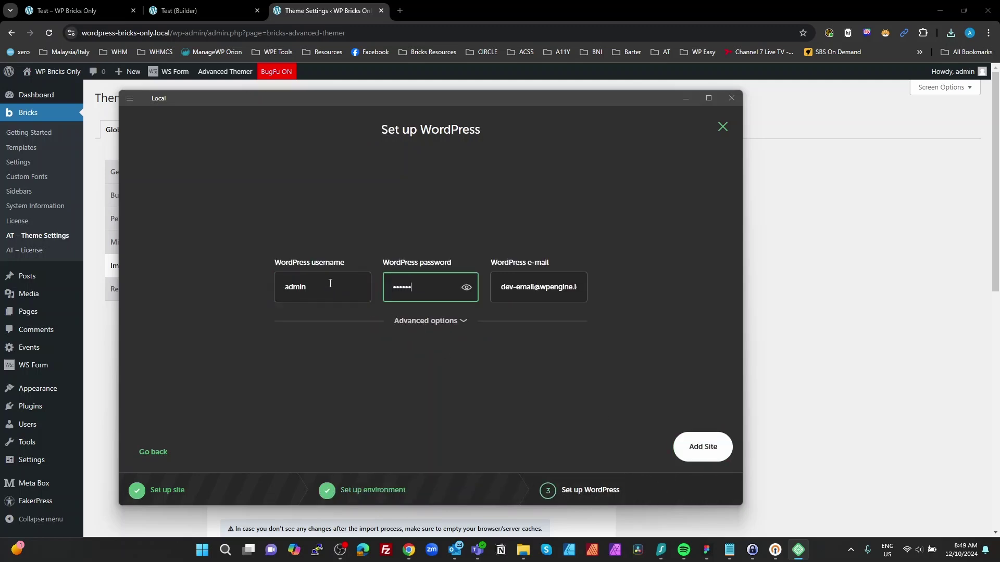
text(***)
click(704, 451)
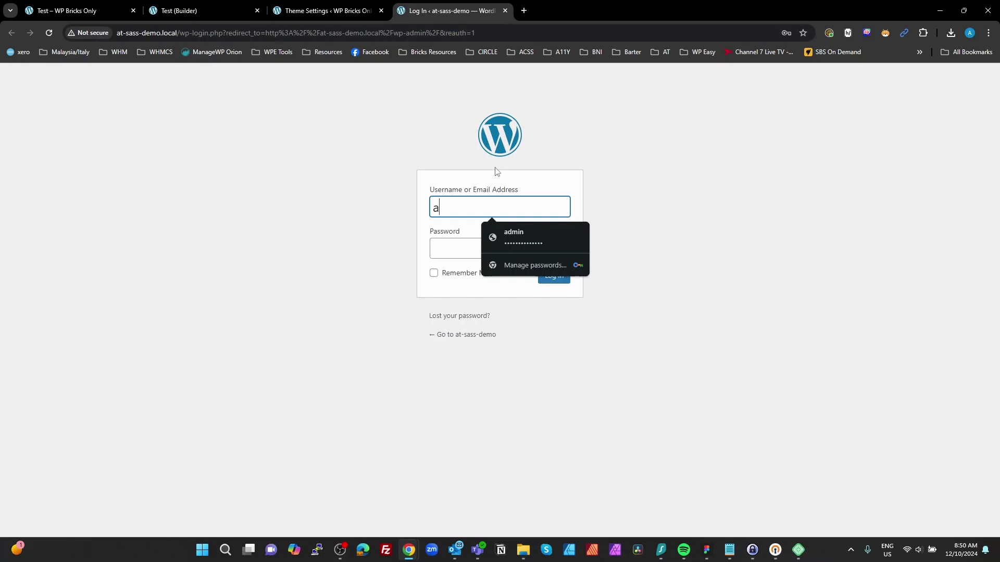
Step: Log in as admin, decline saving the password, and dismiss the dashboard's Welcome panel
text(dmin)
key(Tab)
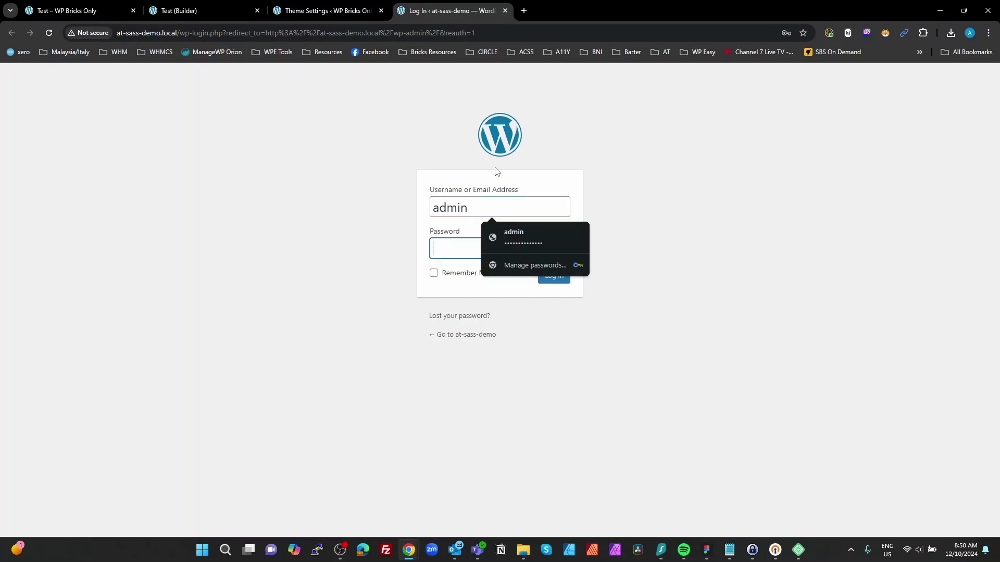
text(••••••••••••)
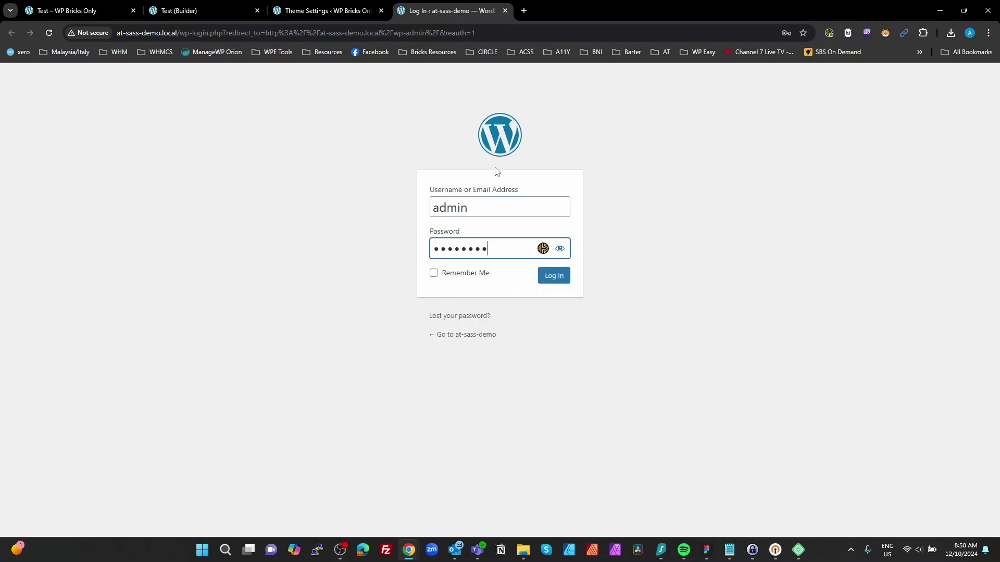
text(••)
key(Return)
click(544, 310)
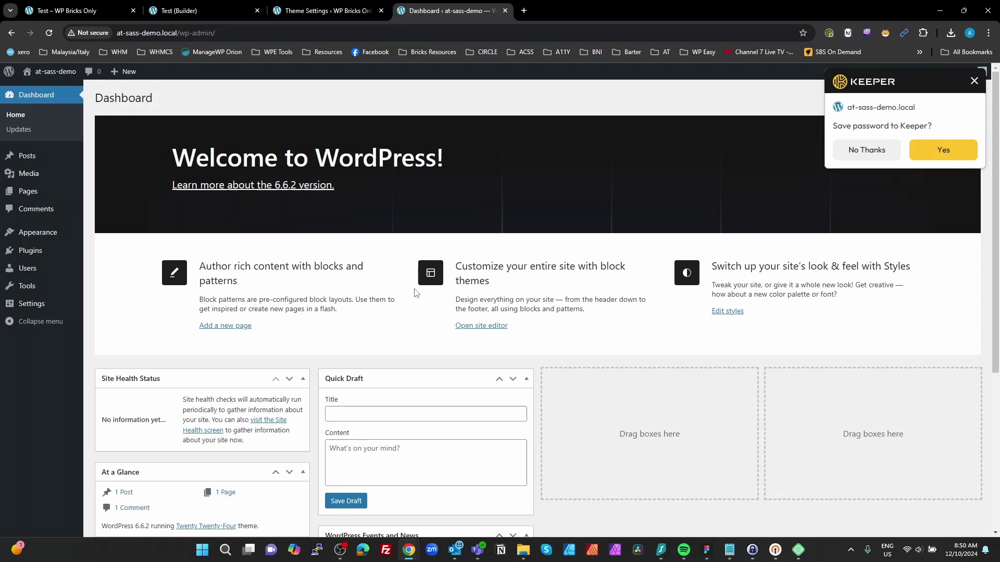
click(974, 81)
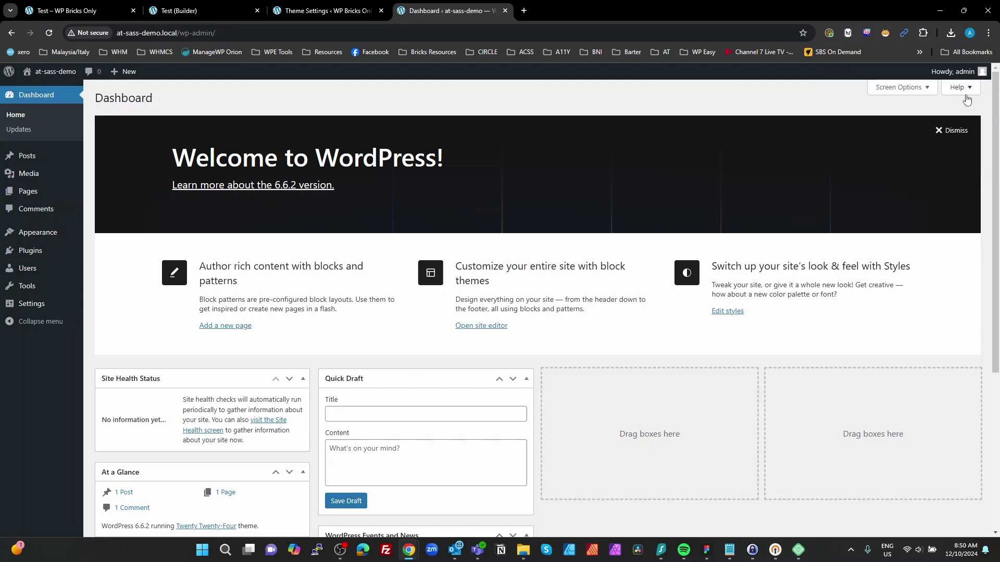
click(956, 130)
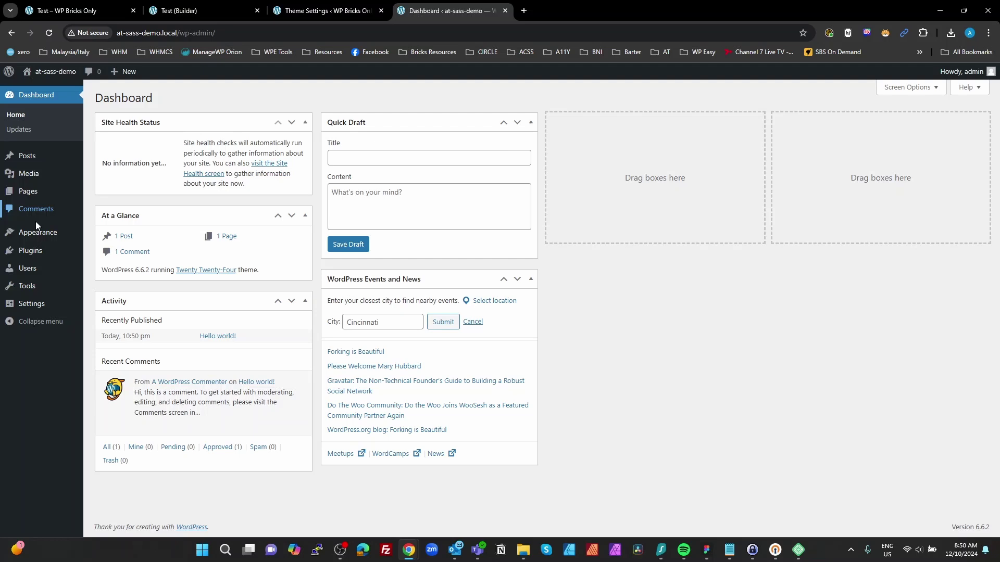
Step: Upload and install the bricks.1.10.3.zip theme, then activate Bricks
mouse_move(39, 235)
click(101, 236)
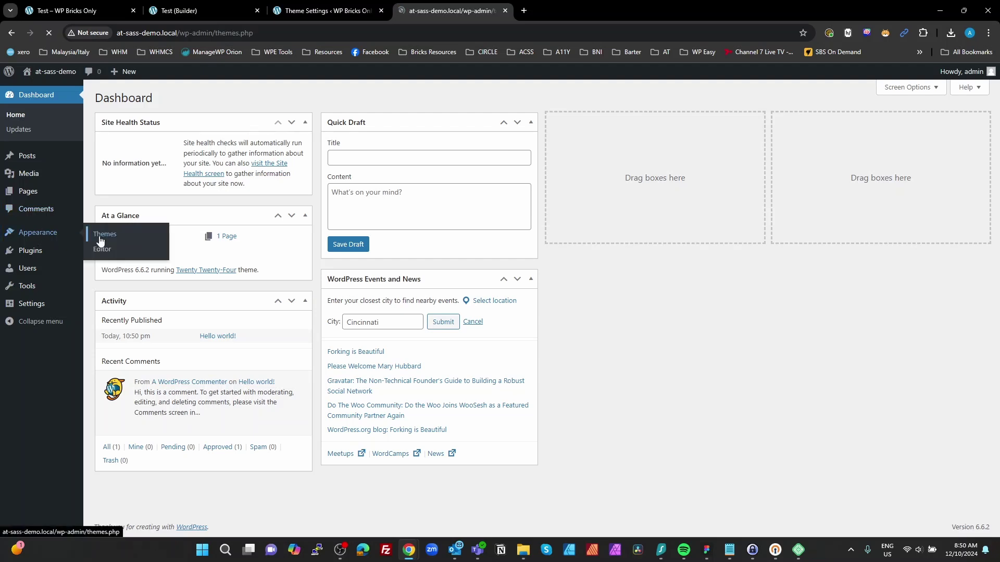
click(202, 98)
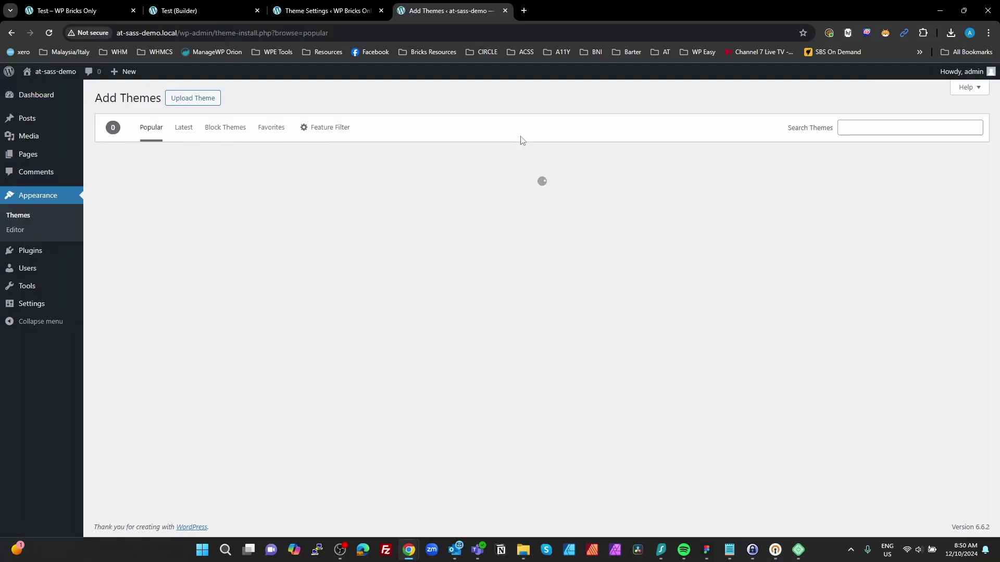
click(191, 98)
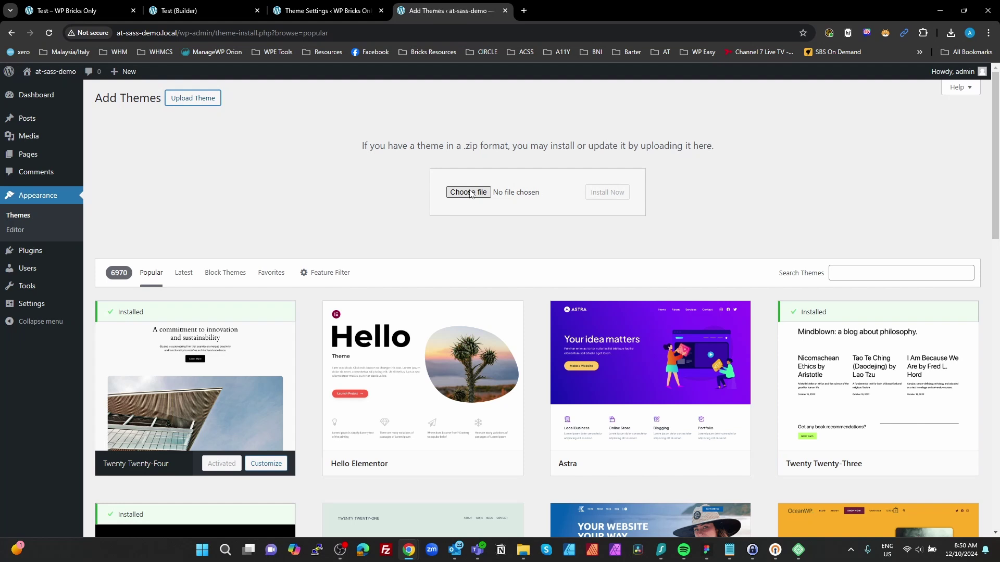
click(470, 192)
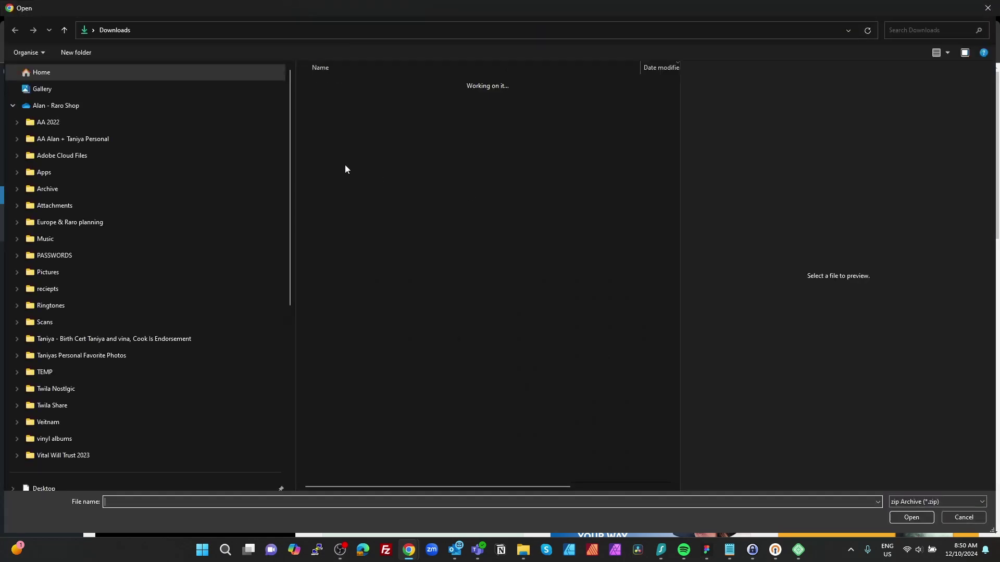
key(Escape)
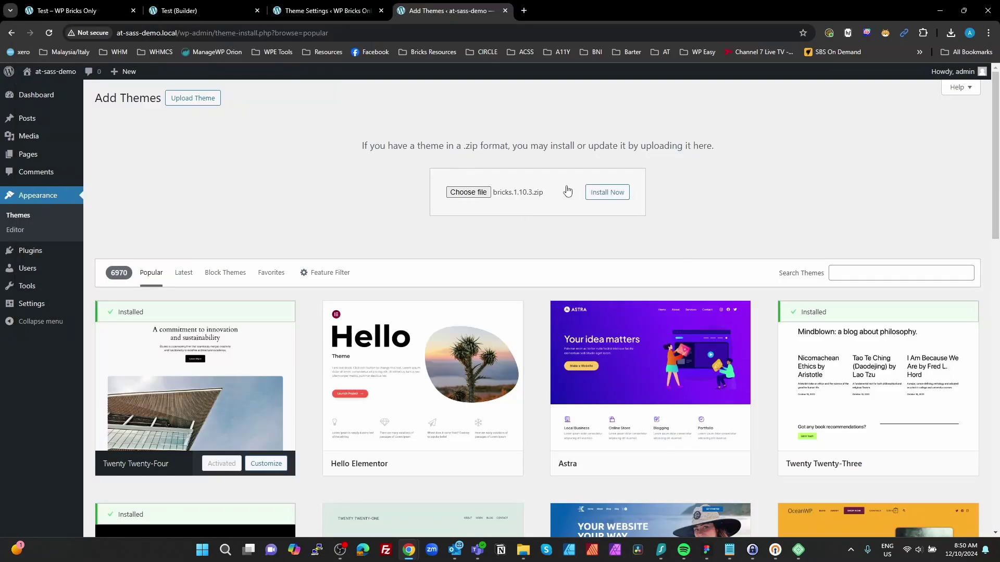
click(602, 201)
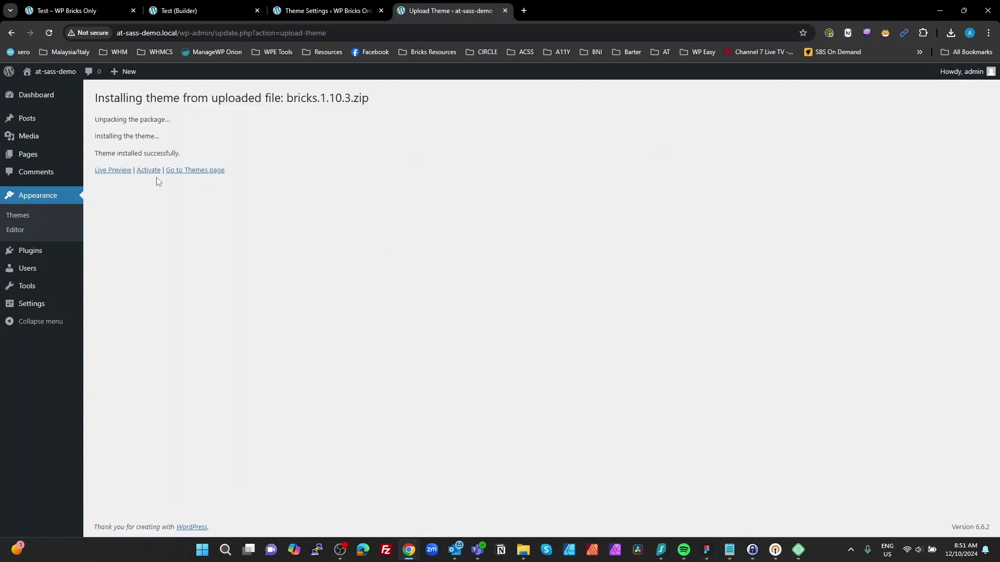
click(148, 171)
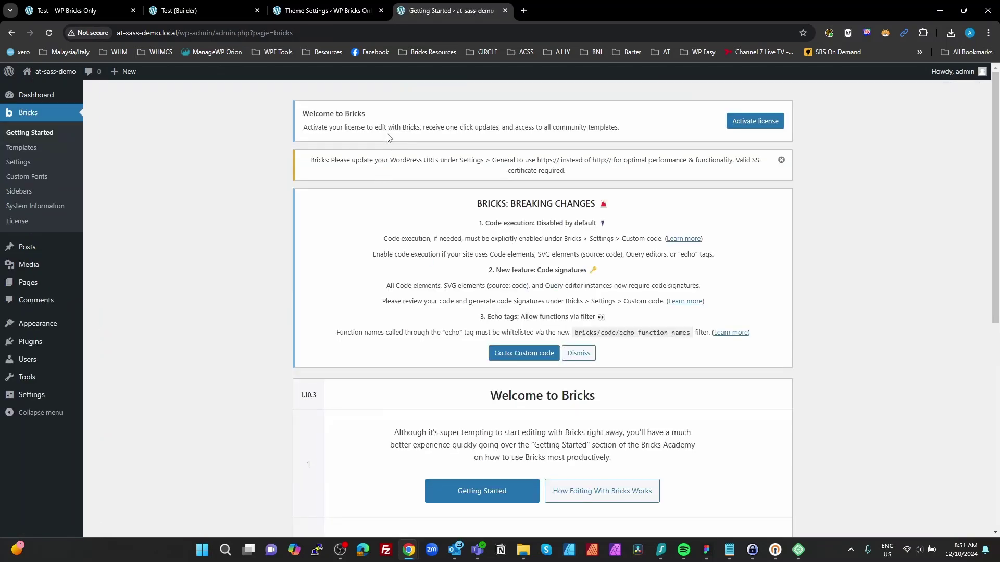
Step: Paste the license key to activate the Bricks license, then dismiss the breaking-changes notice
click(746, 125)
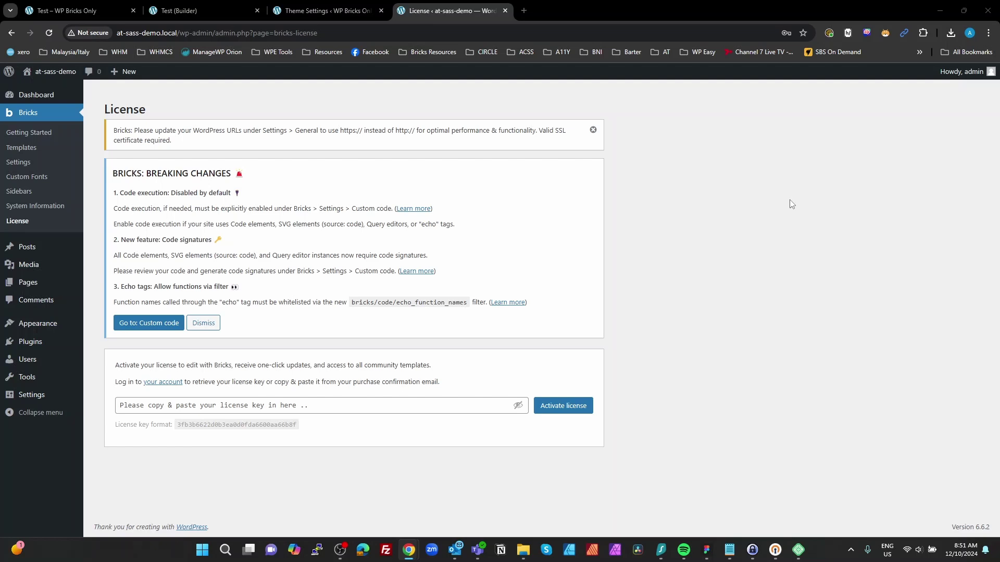
click(427, 405)
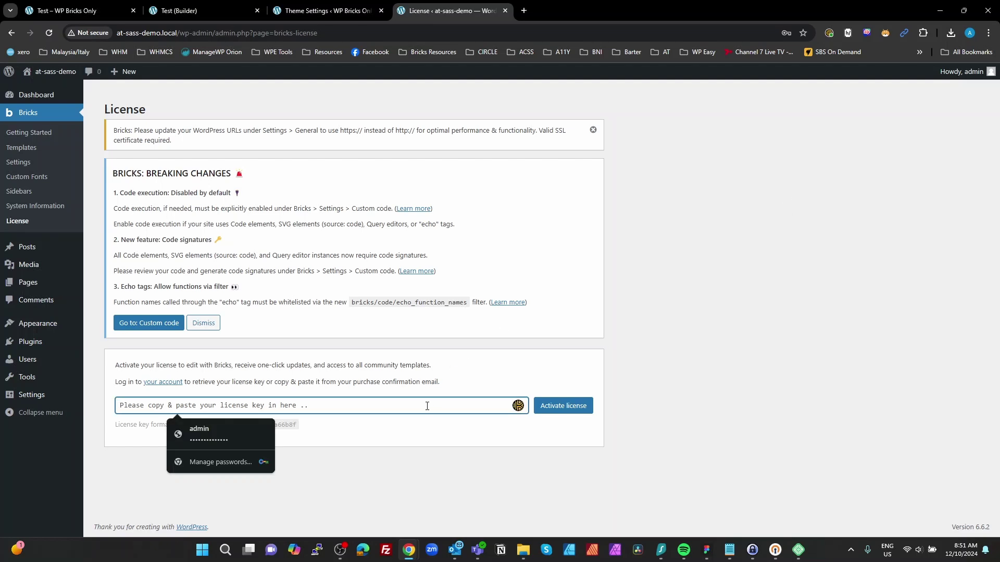
key(ctrl+v)
click(553, 409)
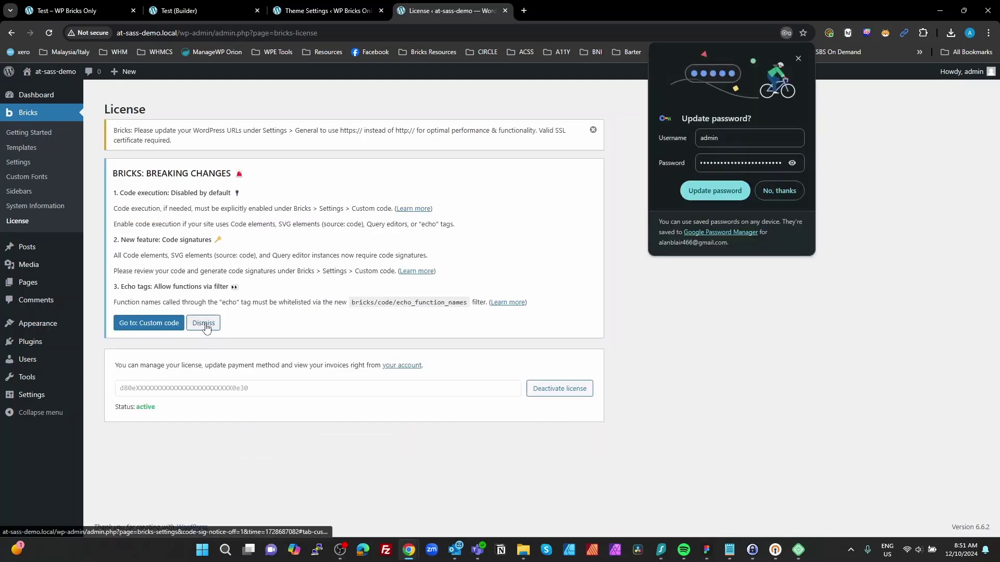
click(206, 326)
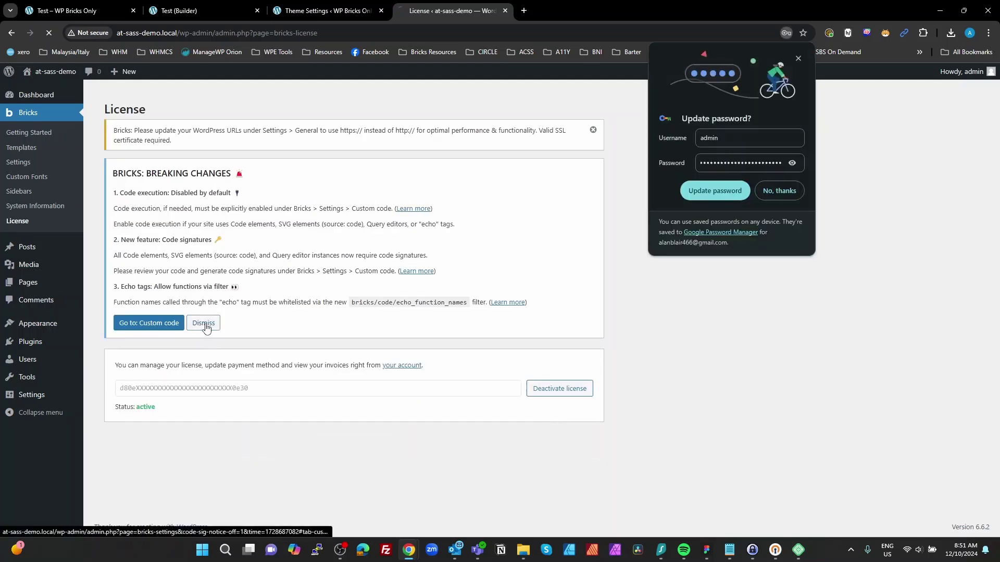
Step: Enable Bricks code execution for Administrators, save the settings, and go to Plugins
click(797, 59)
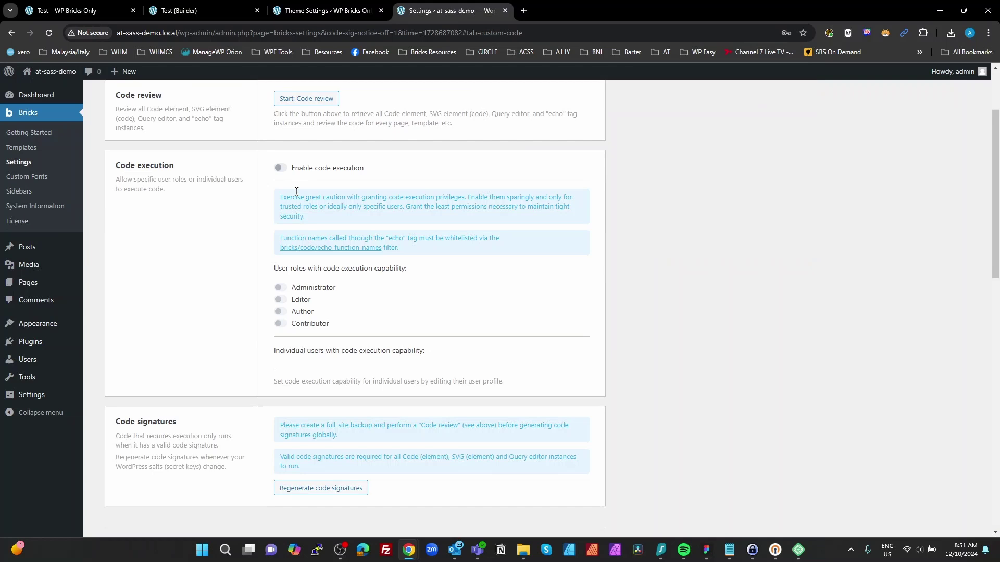
click(278, 168)
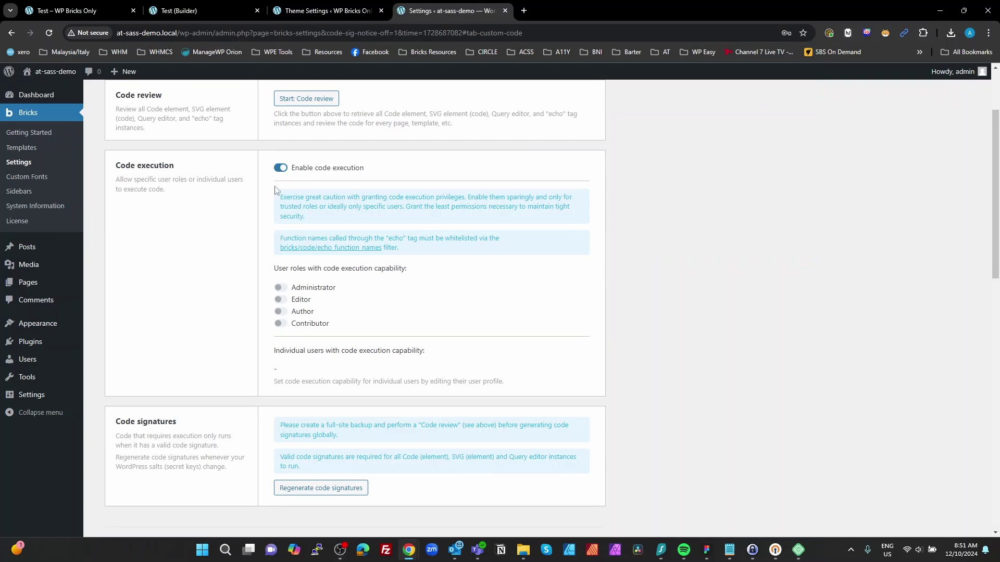
click(281, 288)
scroll(383, 331, down, 1)
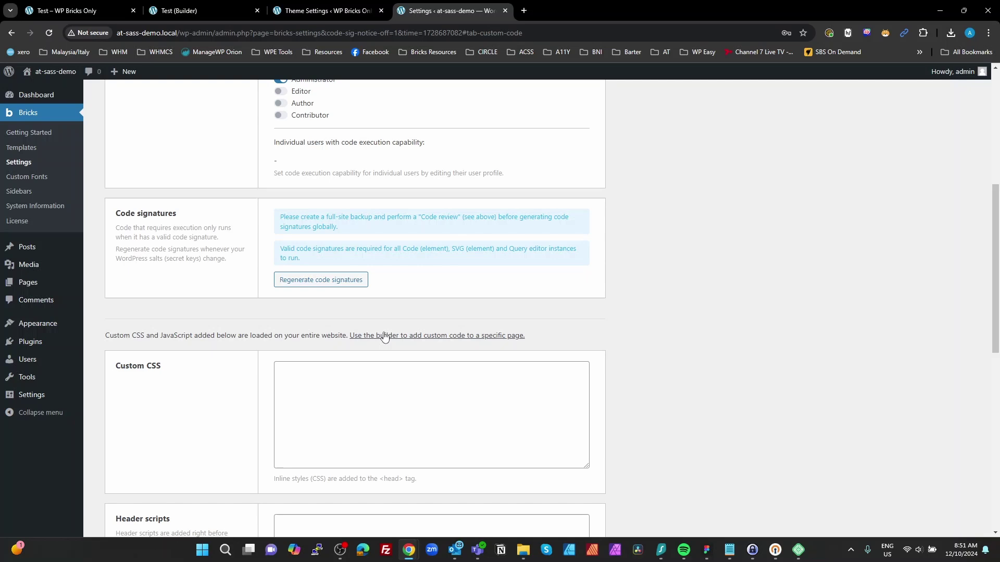
scroll(283, 404, down, 10)
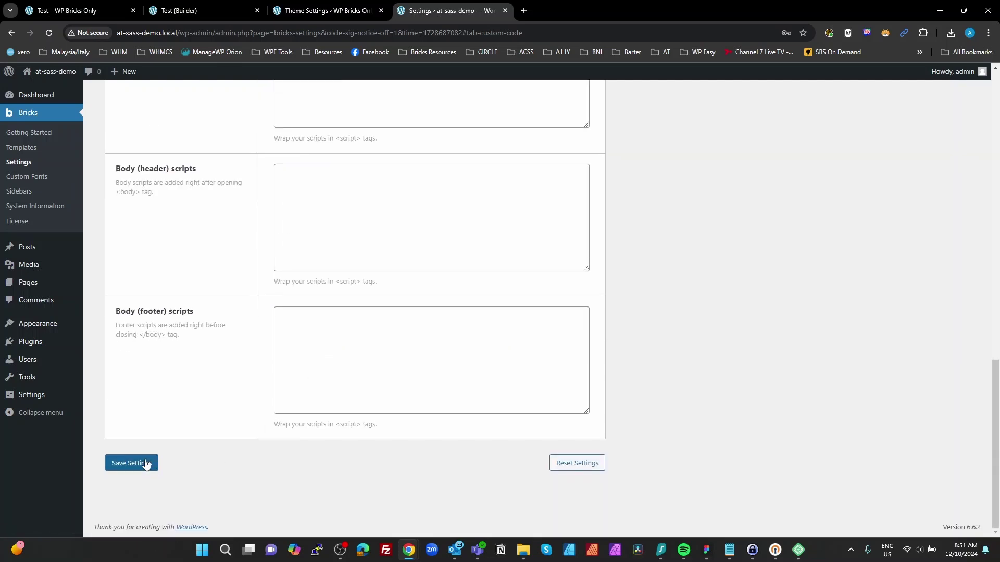
click(145, 464)
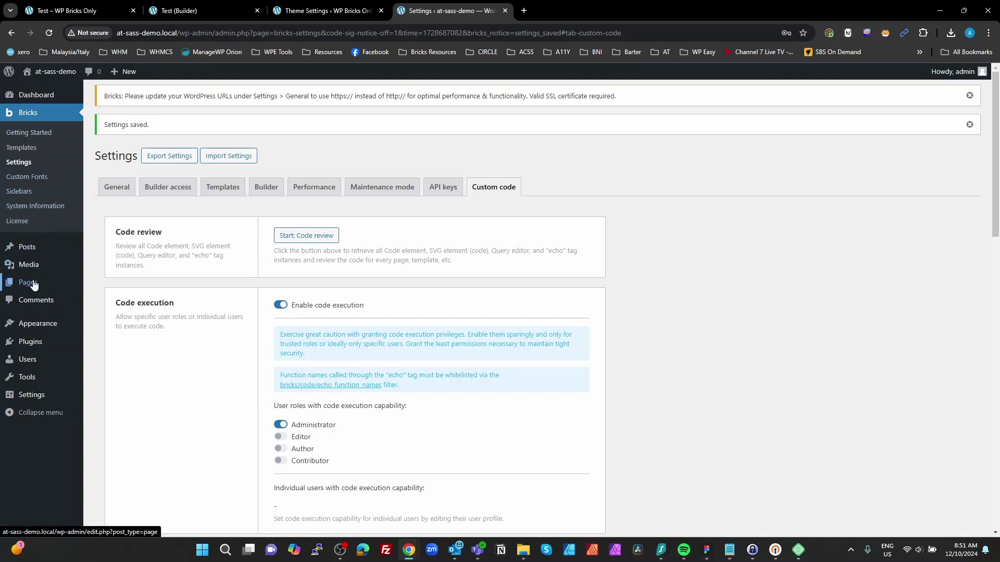
click(37, 341)
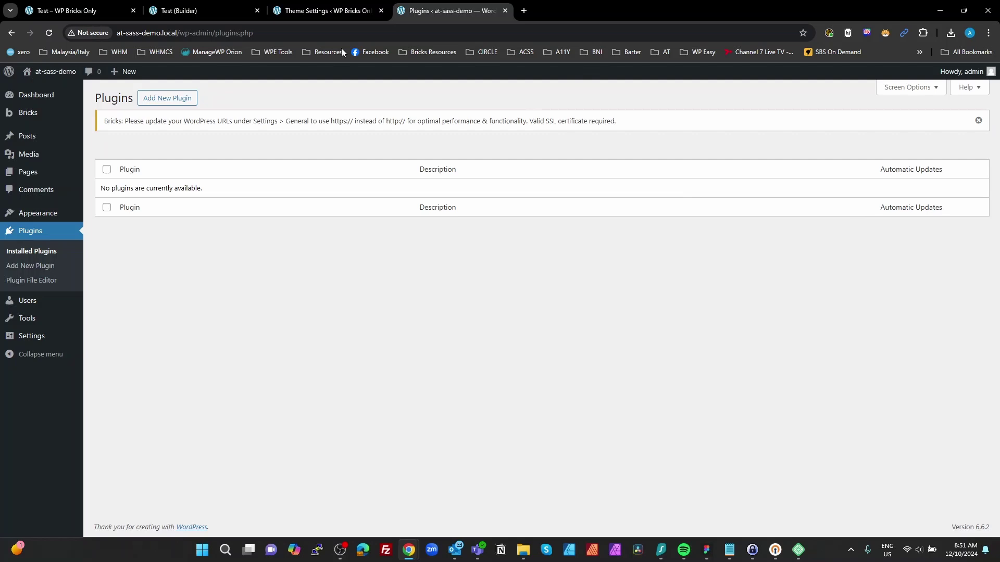
Step: Upload and install the Advanced Themer plugin from bricks-advanced-themer.zip
click(163, 98)
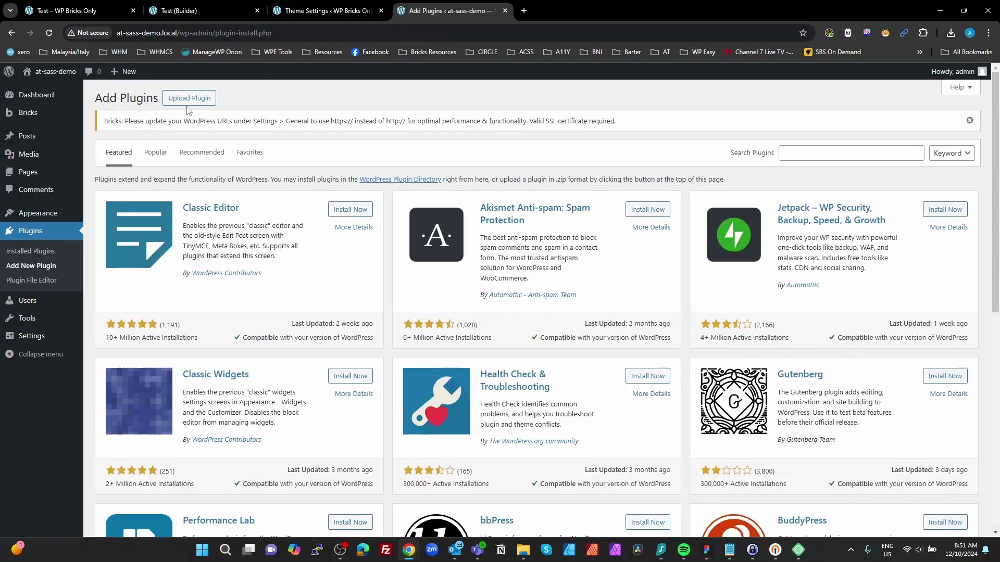
click(187, 104)
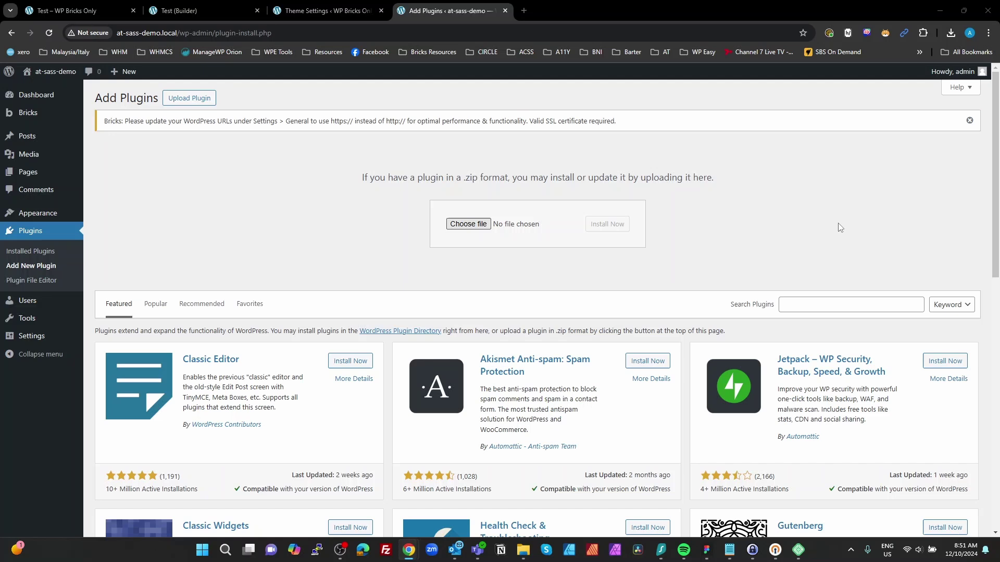
key(Tab)
key(Return)
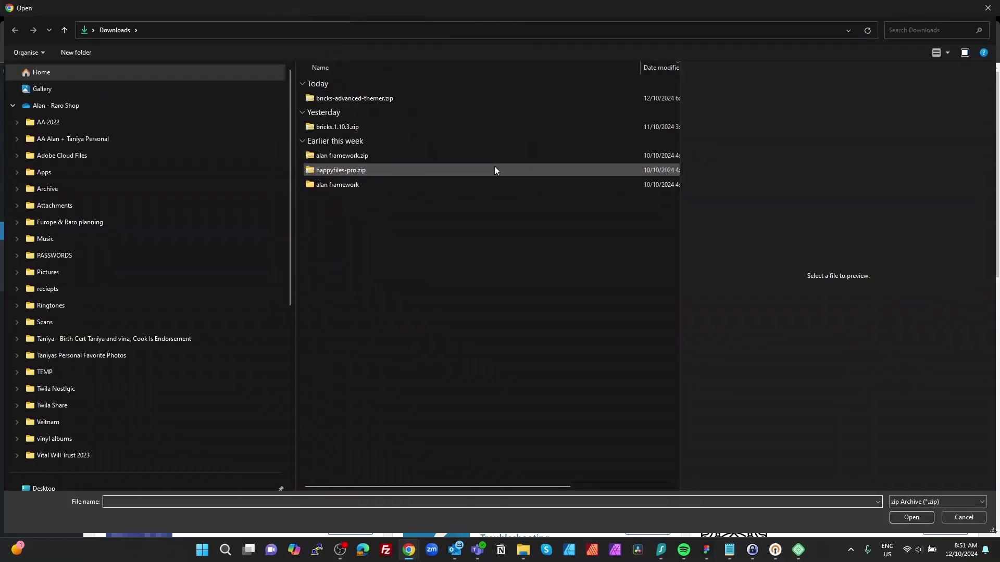
double_click(345, 99)
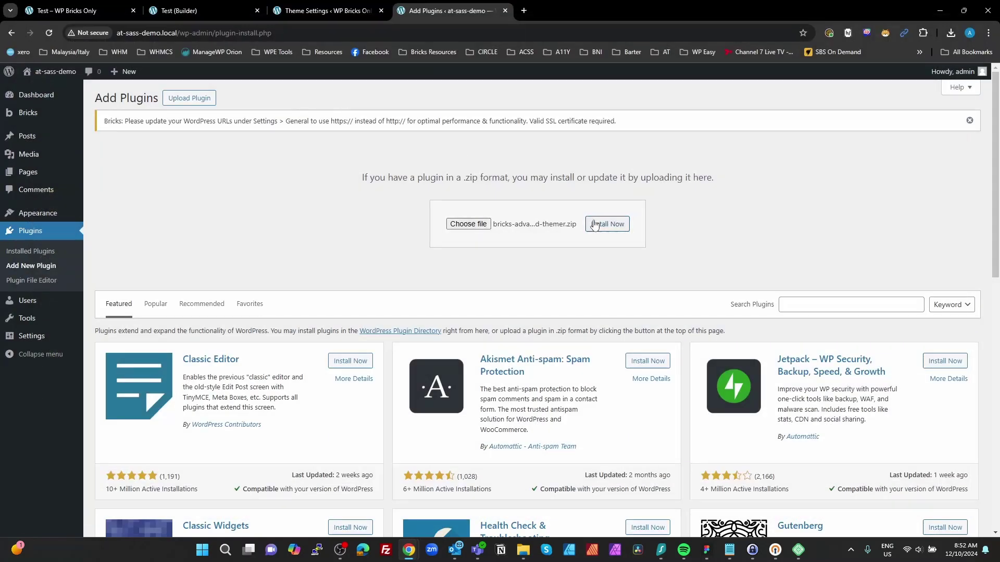
click(594, 224)
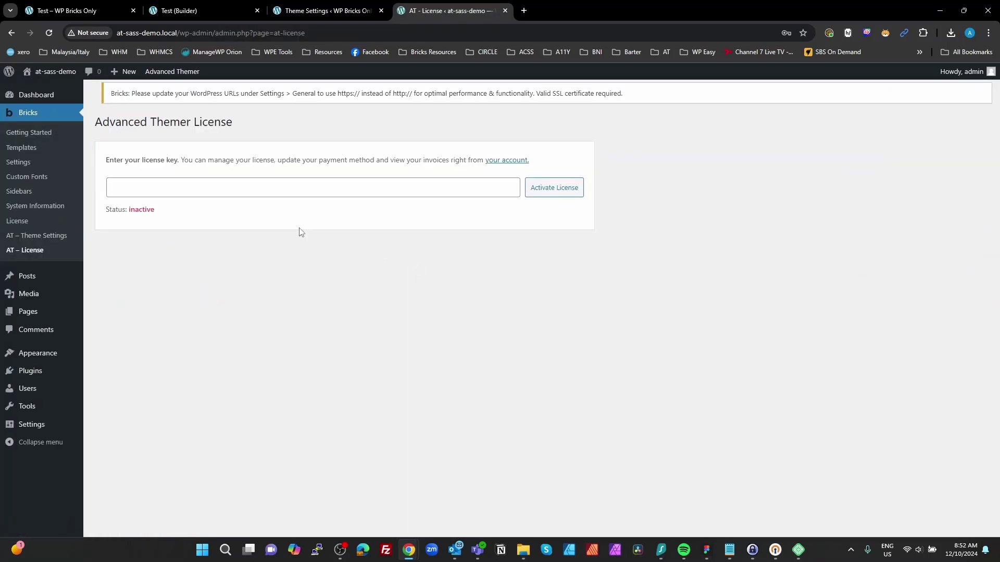
Step: Fill in the saved licence key and activate the Advanced Themer licence
click(224, 194)
key(ctrl+v)
click(528, 194)
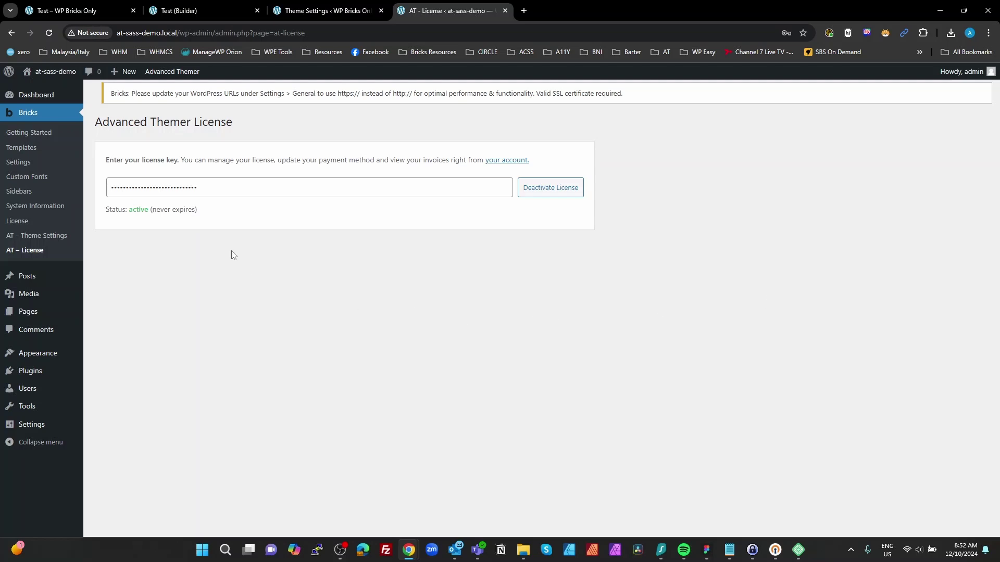
Step: Import export_at_theme_settings.json with Toggle All and Overwrite enabled, then reload the site
click(46, 240)
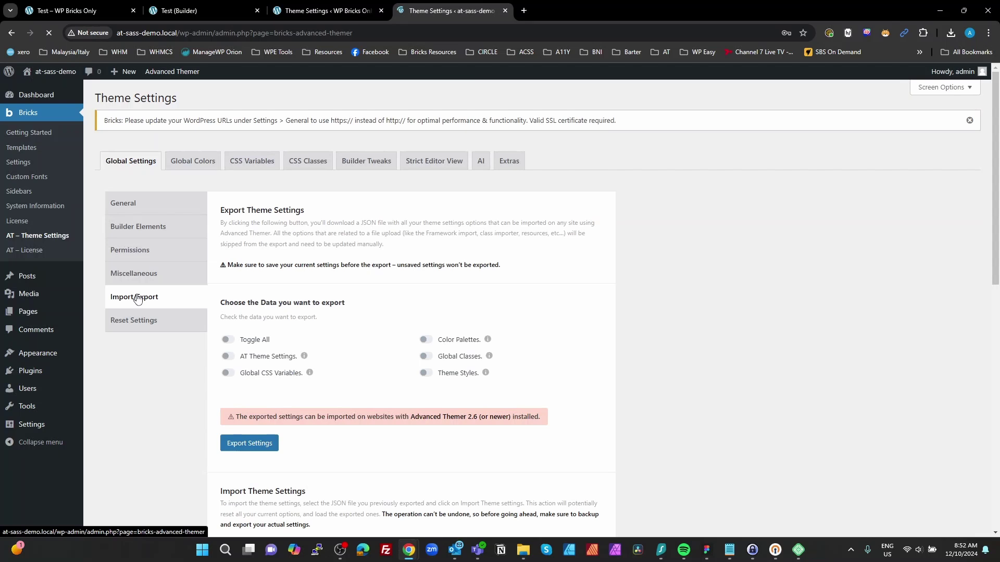
scroll(364, 365, down, 5)
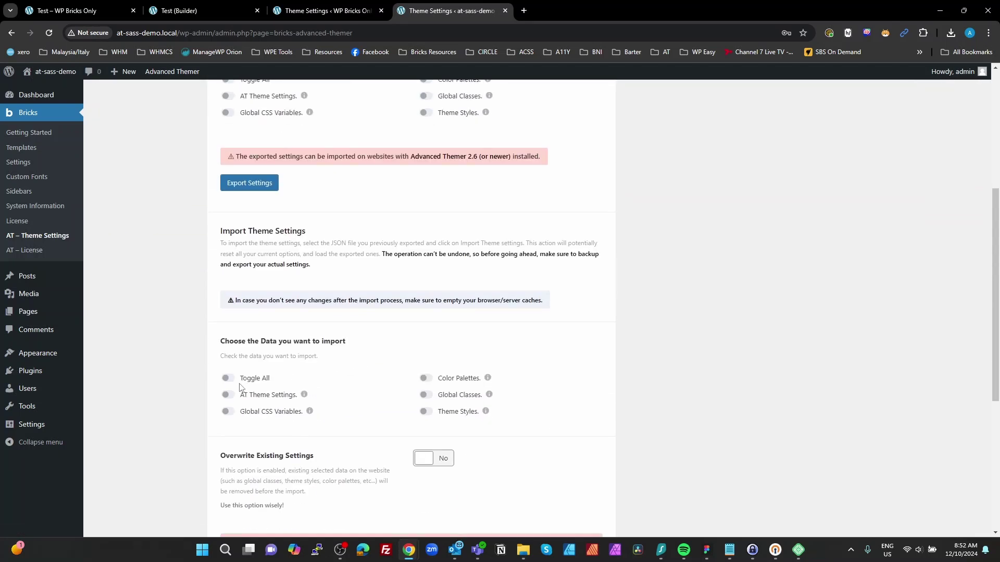
click(230, 382)
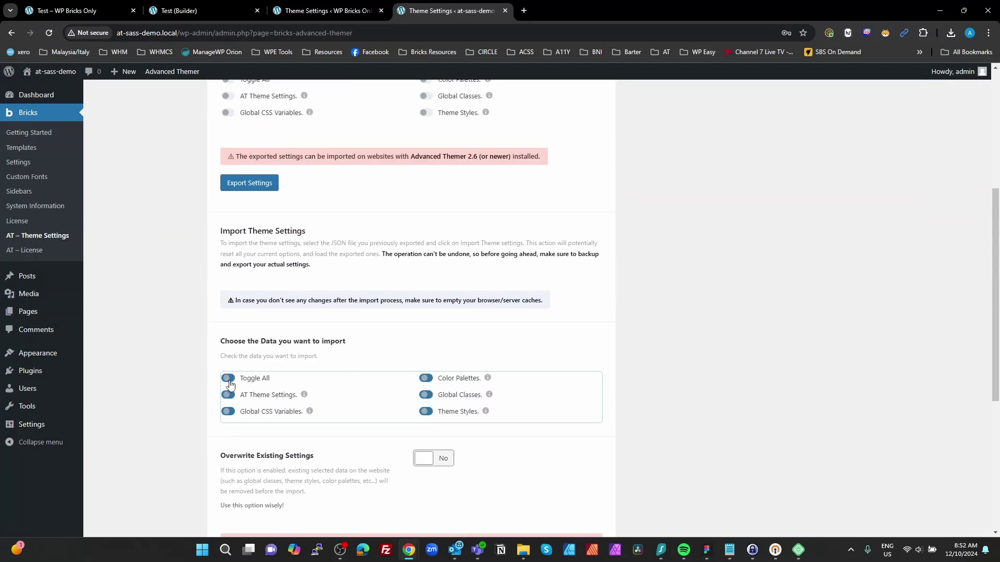
click(409, 459)
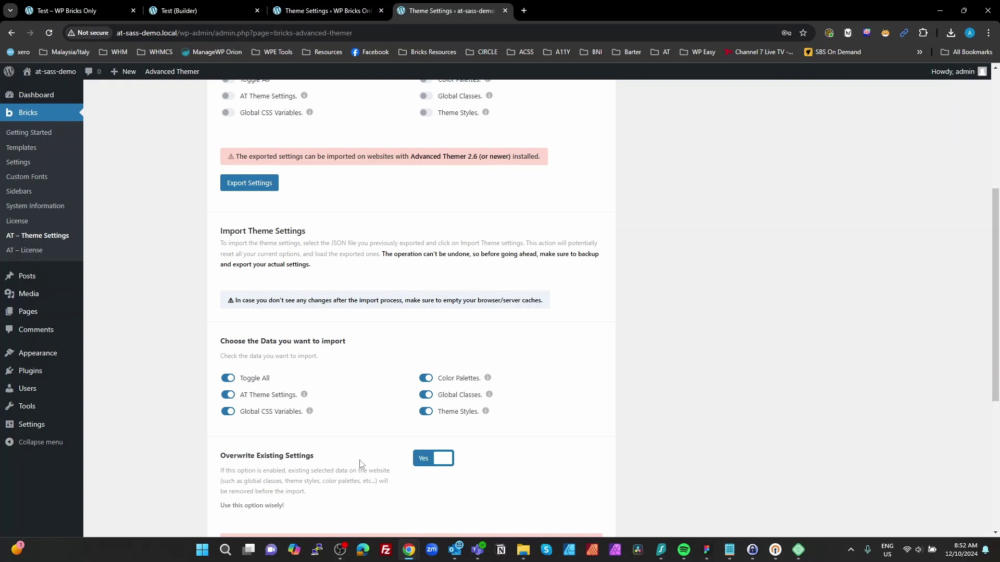
scroll(362, 463, down, 2)
click(258, 476)
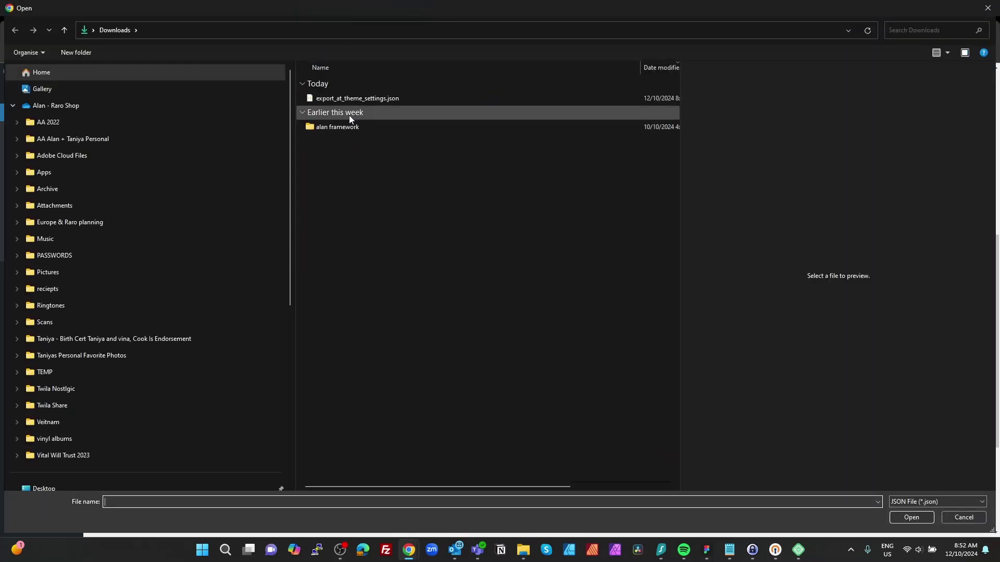
click(361, 98)
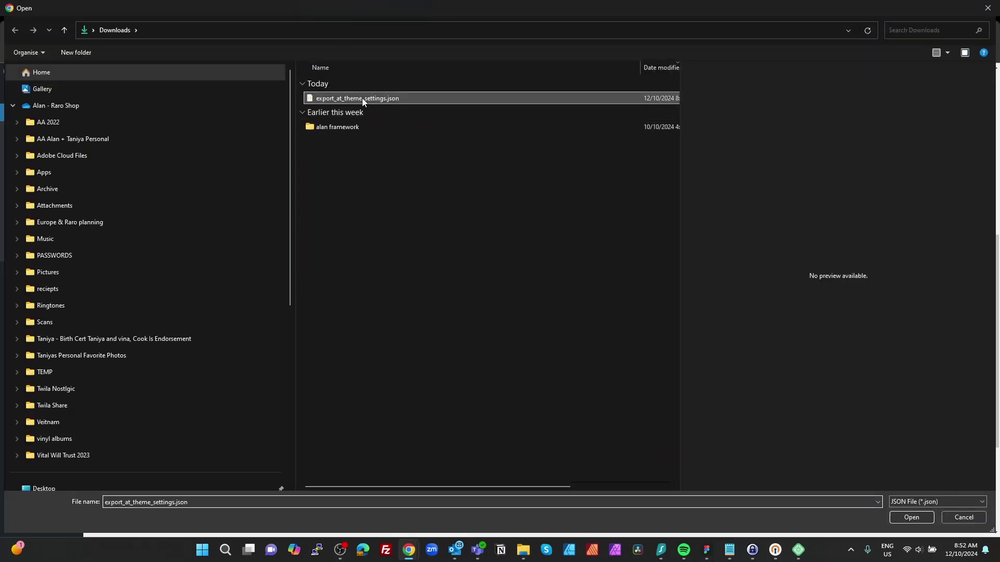
double_click(361, 98)
scroll(276, 515, down, 3)
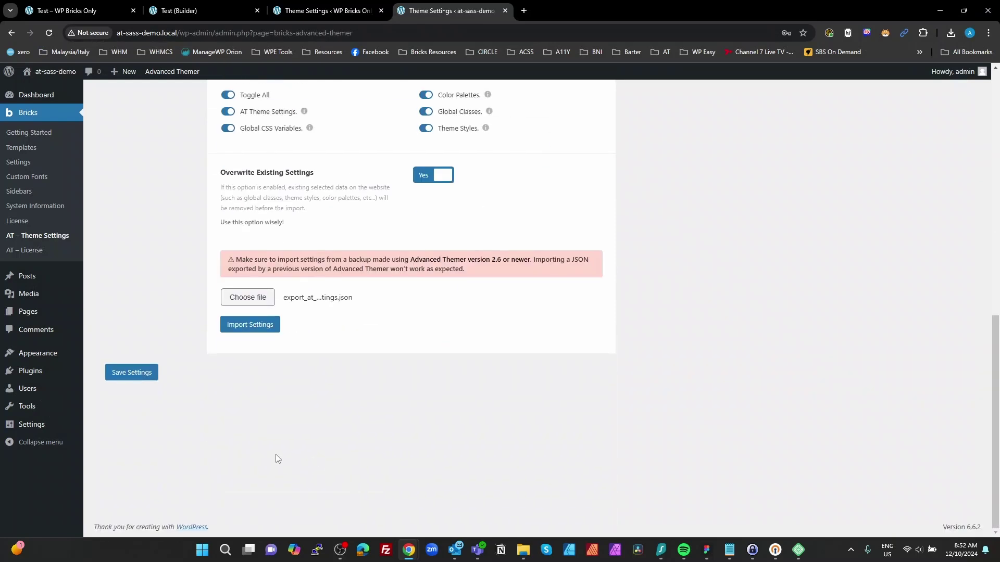
click(250, 324)
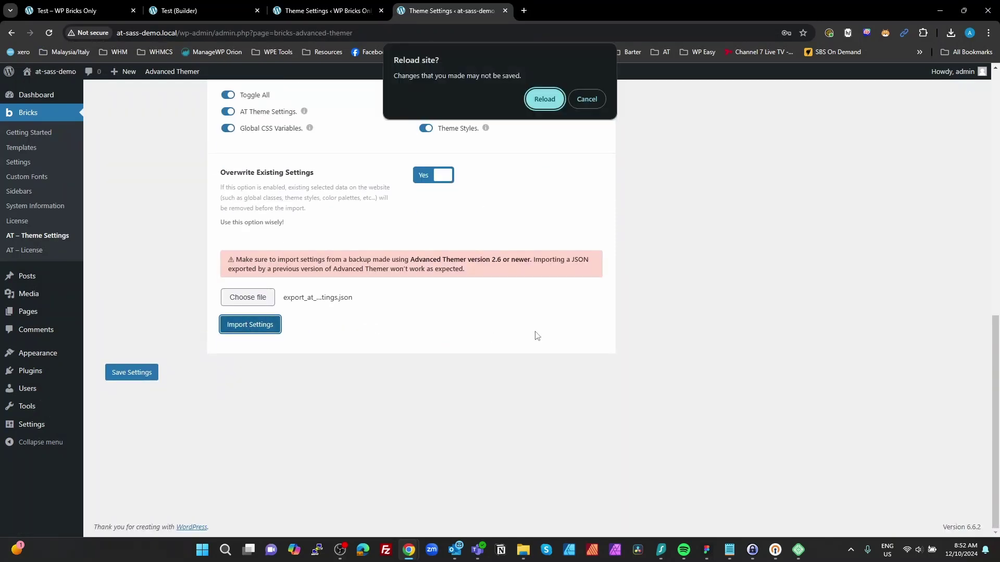
click(544, 99)
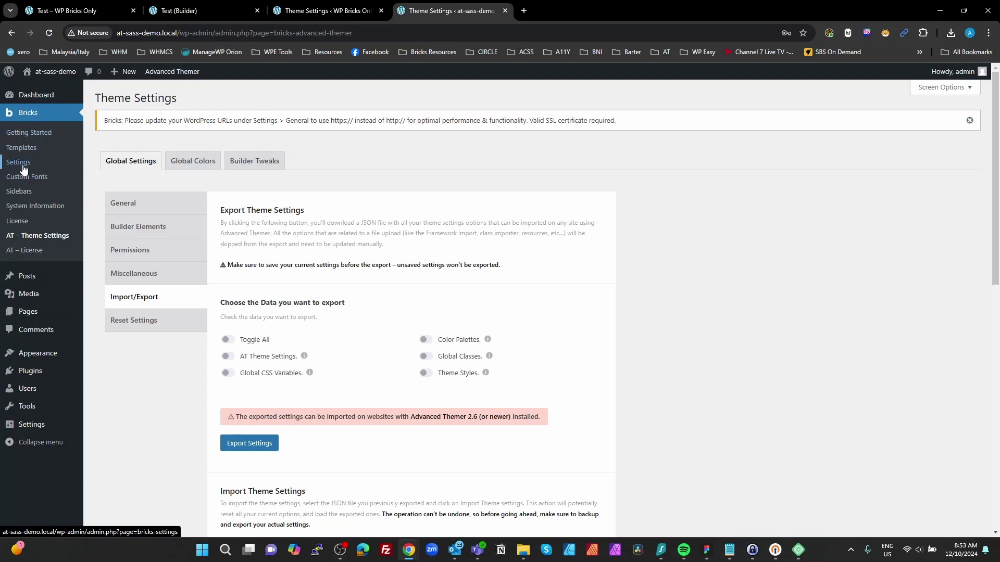
Step: In Bricks Settings' Templates tab, name the remote template source WP Easy
click(23, 165)
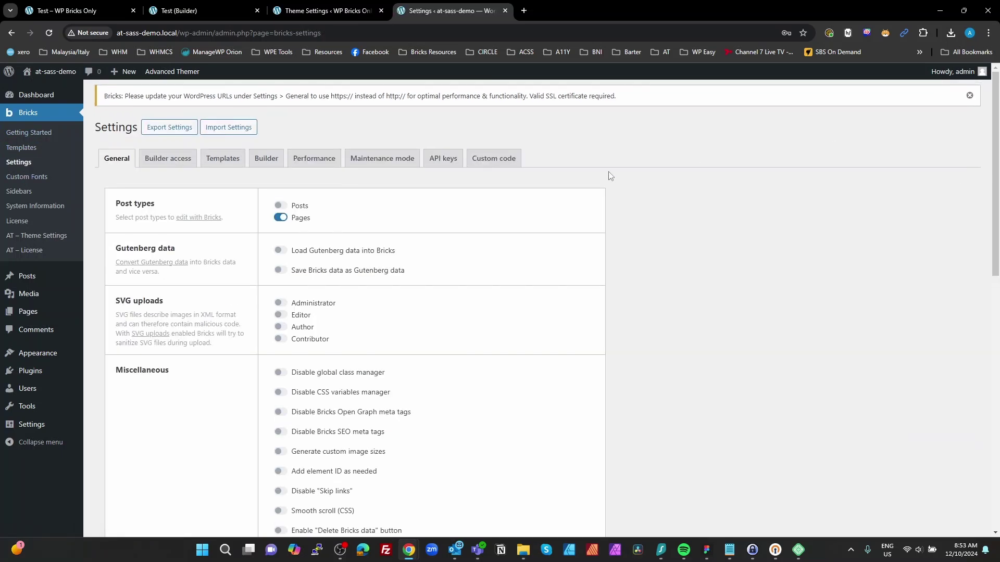
scroll(515, 295, down, 5)
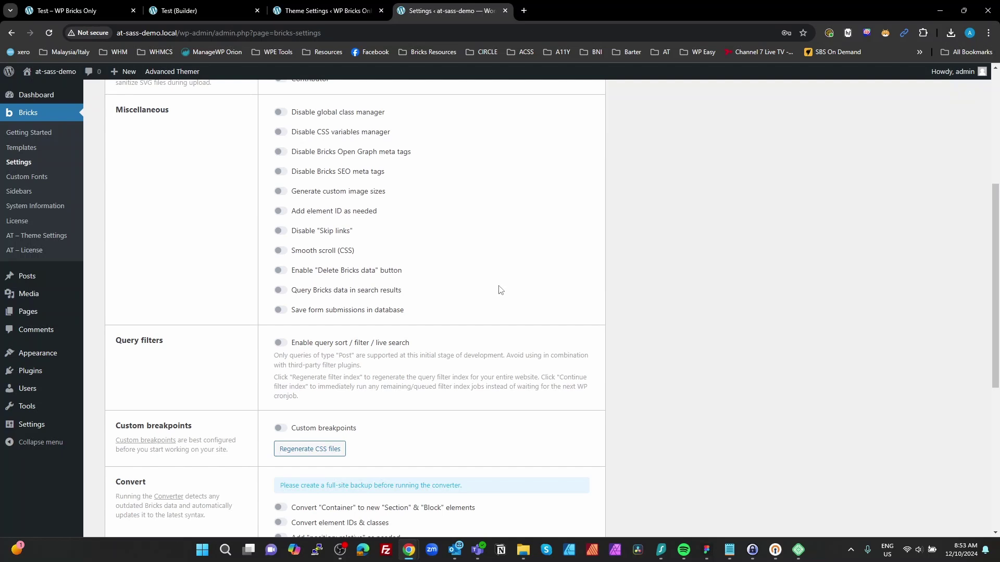
scroll(341, 255, up, 5)
click(223, 159)
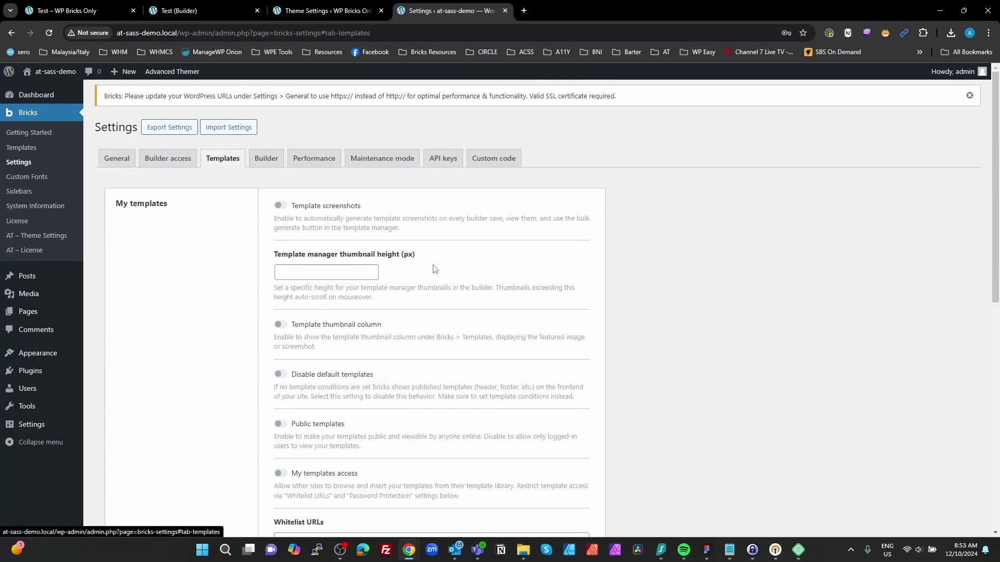
scroll(435, 269, down, 6)
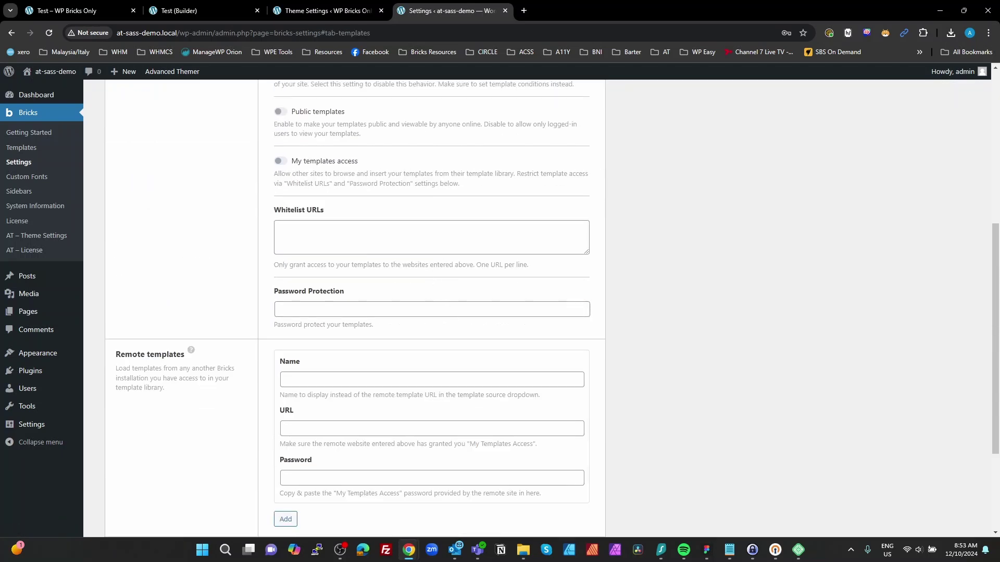
click(338, 376)
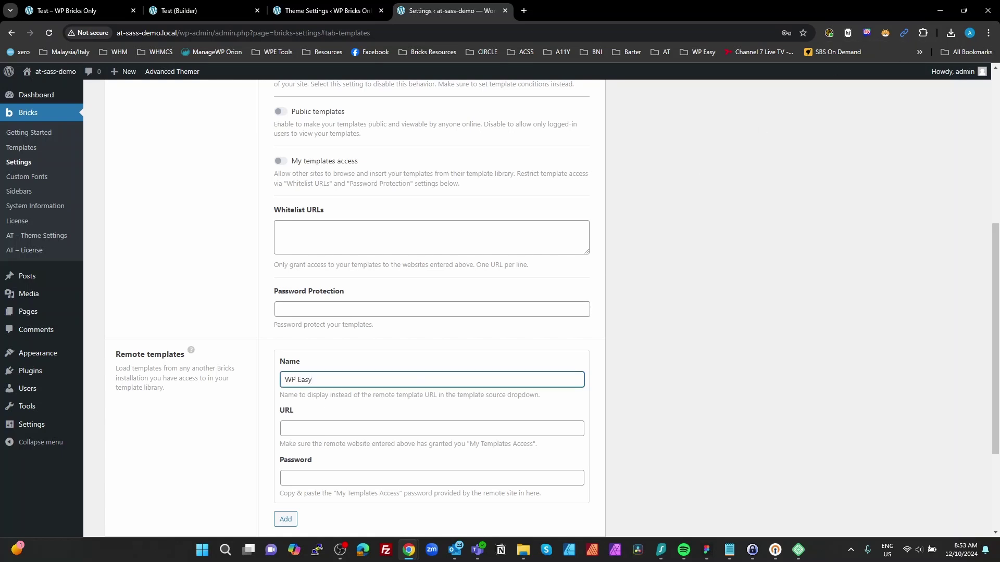
key(alt+Tab)
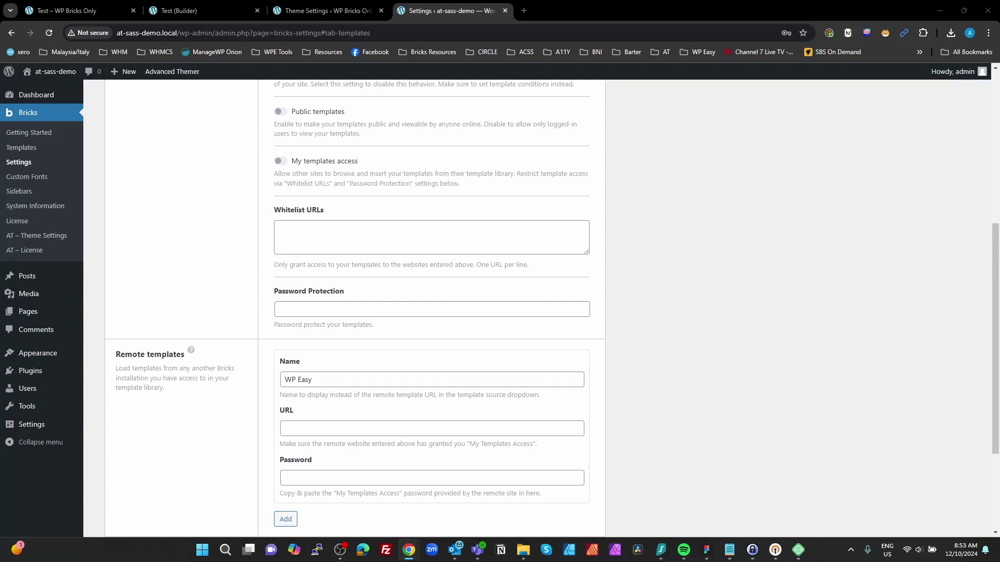
click(328, 428)
text(https://tpl.wpeasy.au/)
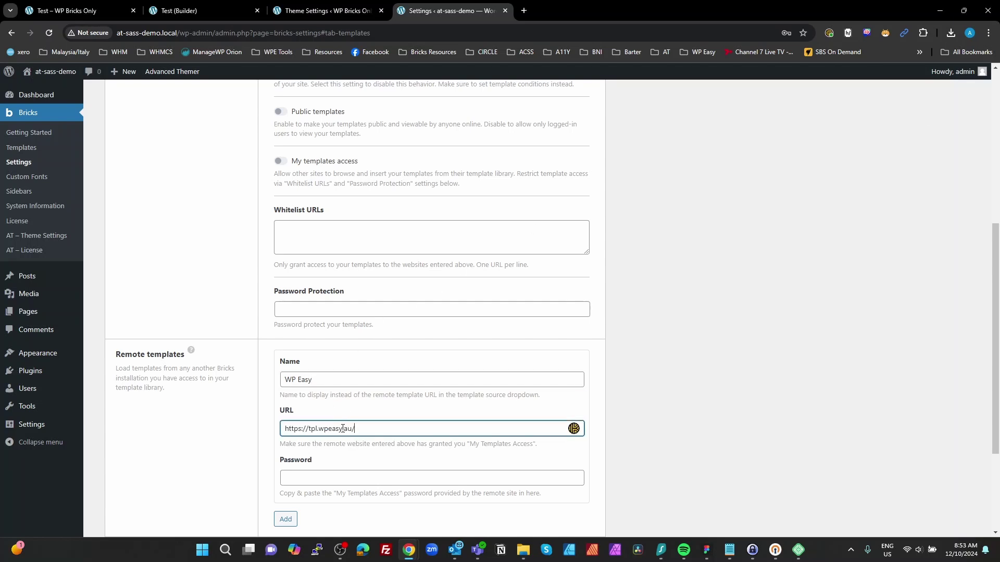
key(alt+Tab)
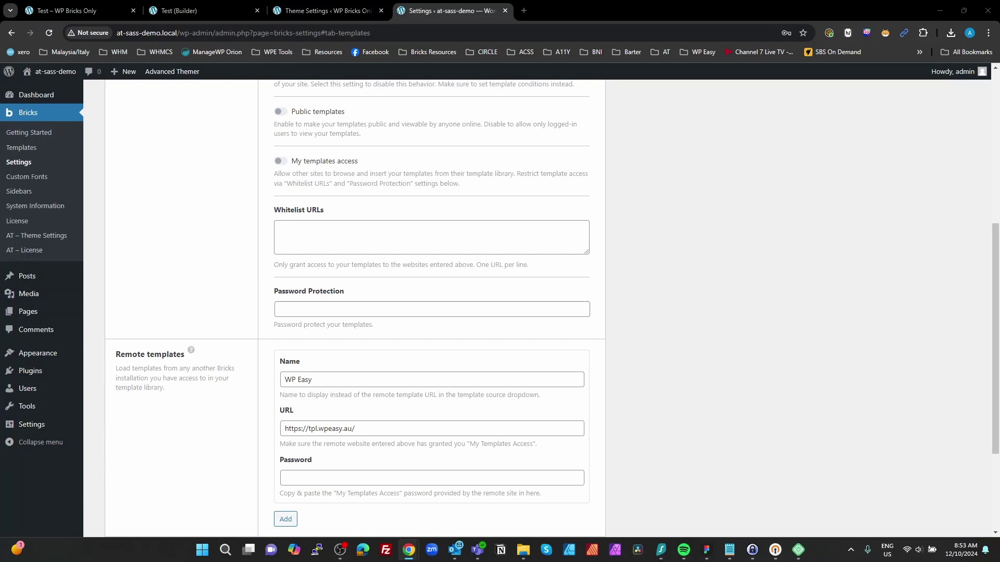
click(346, 476)
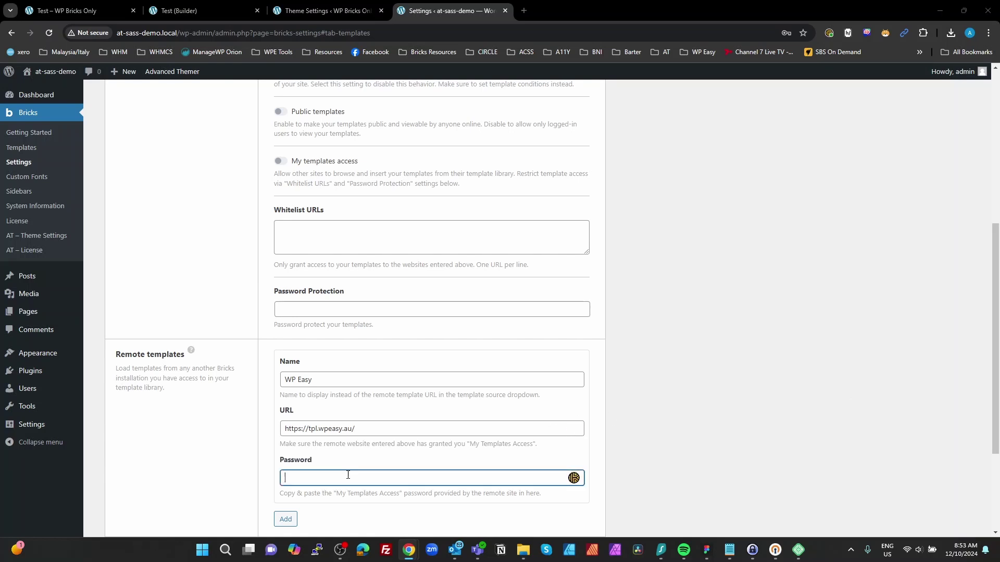
key(ctrl+v)
scroll(661, 418, down, 3)
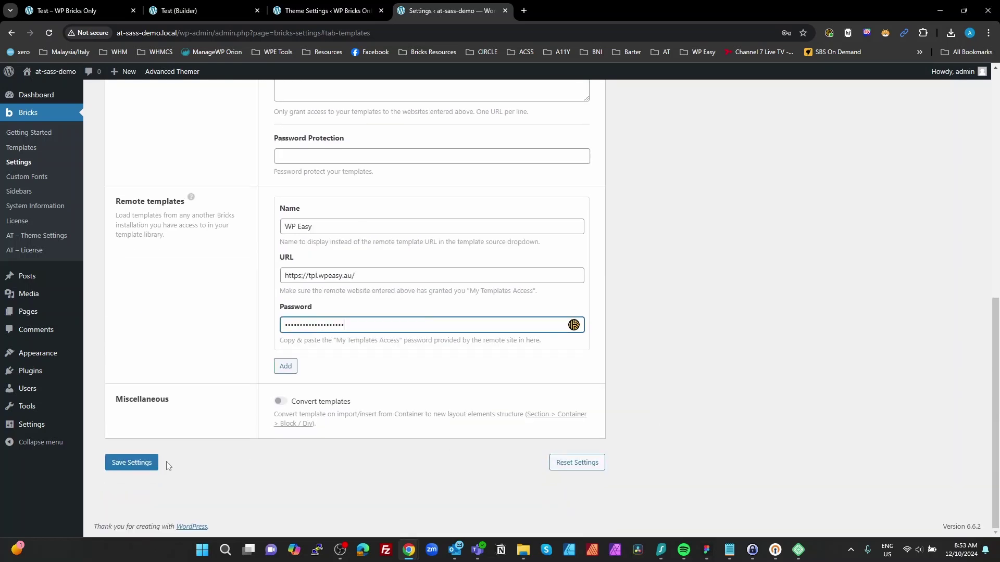
click(151, 462)
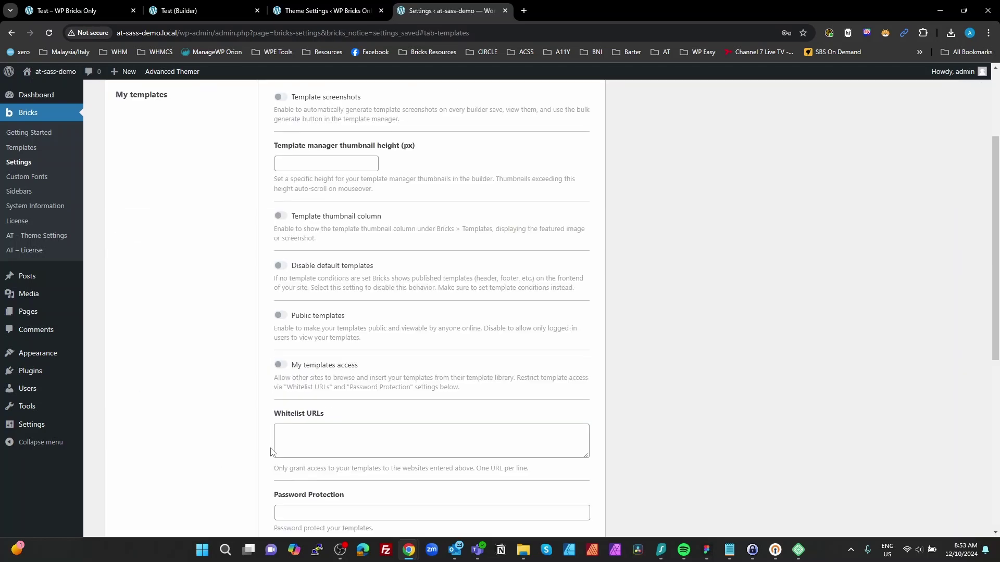
Step: Check the saved remote template URL and reload the settings page
scroll(292, 382, down, 6)
scroll(274, 364, up, 9)
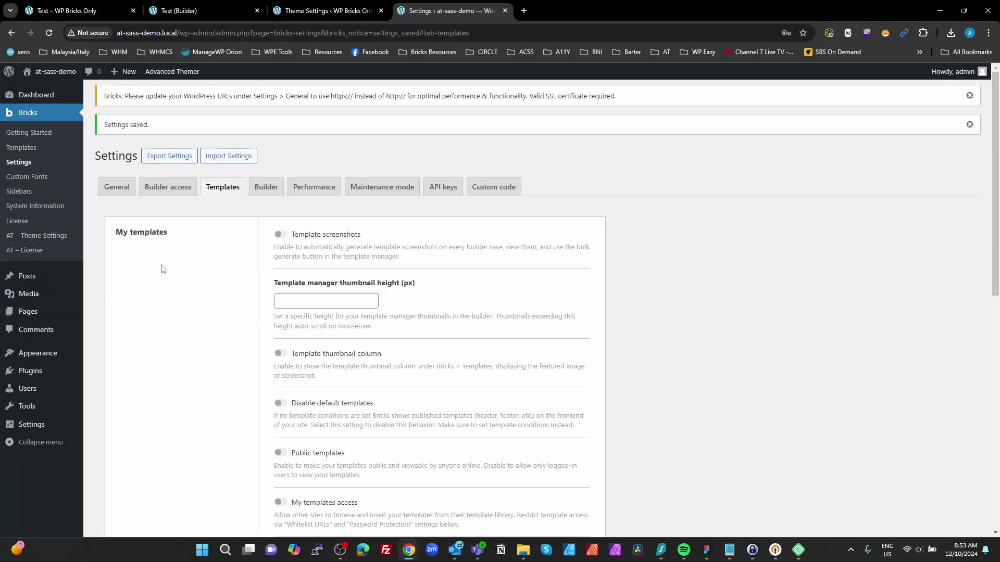
scroll(409, 299, down, 7)
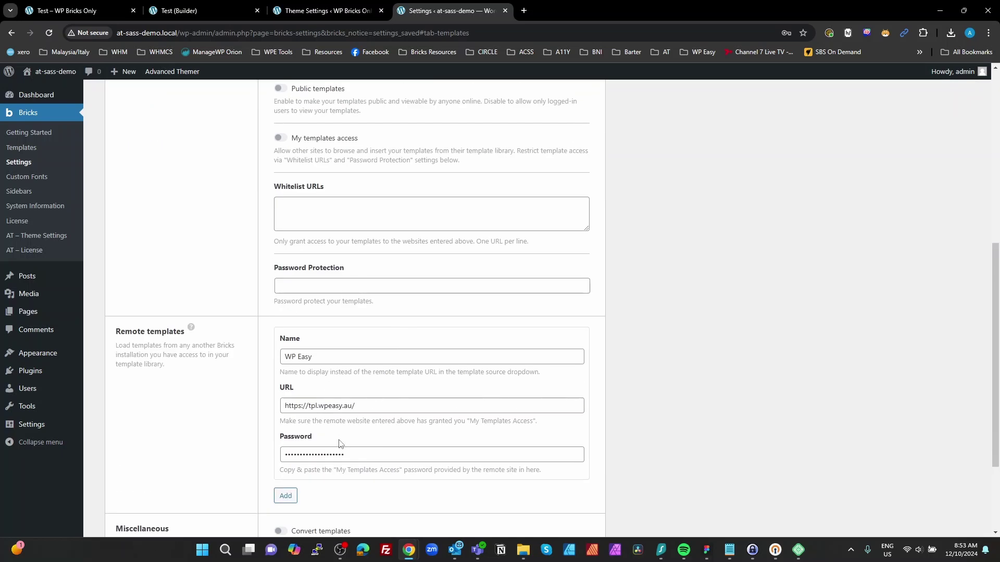
click(318, 405)
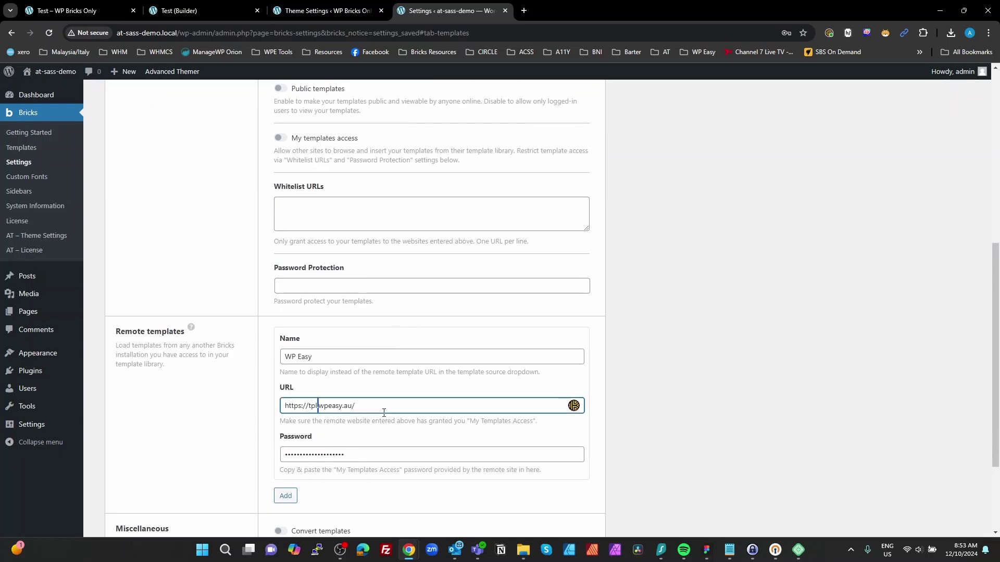
click(719, 415)
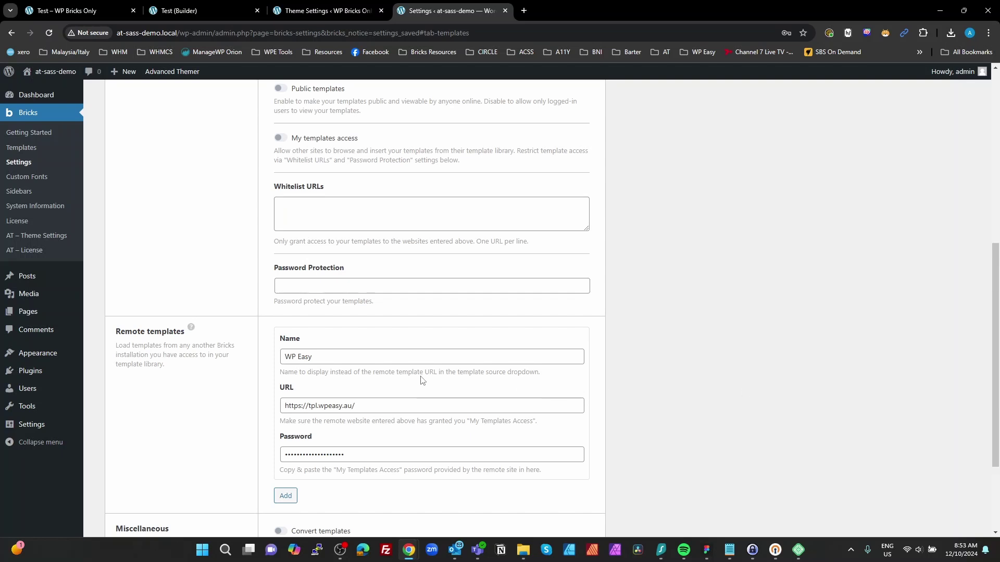
key(F5)
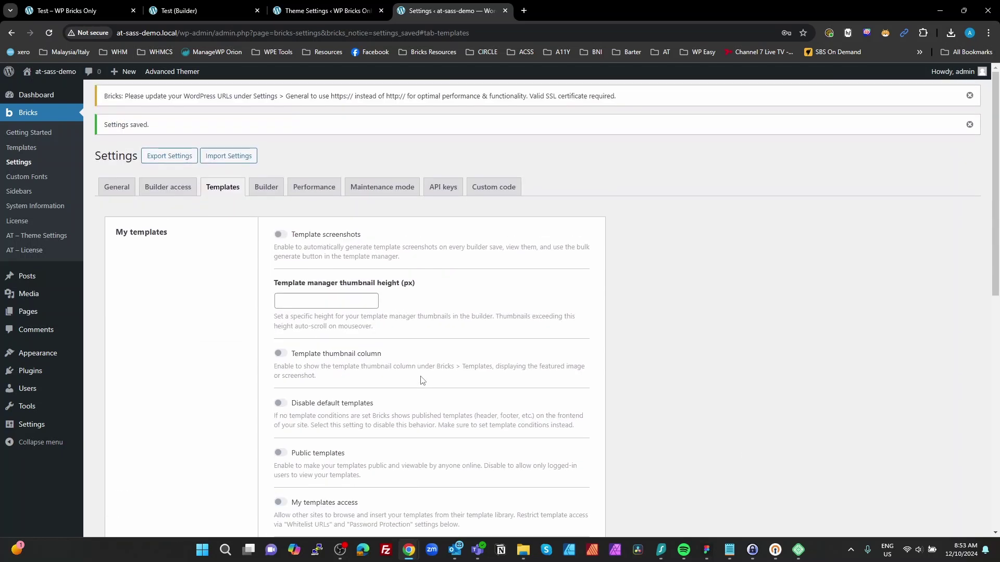
Step: Create a new page titled Style Guide
mouse_move(30, 310)
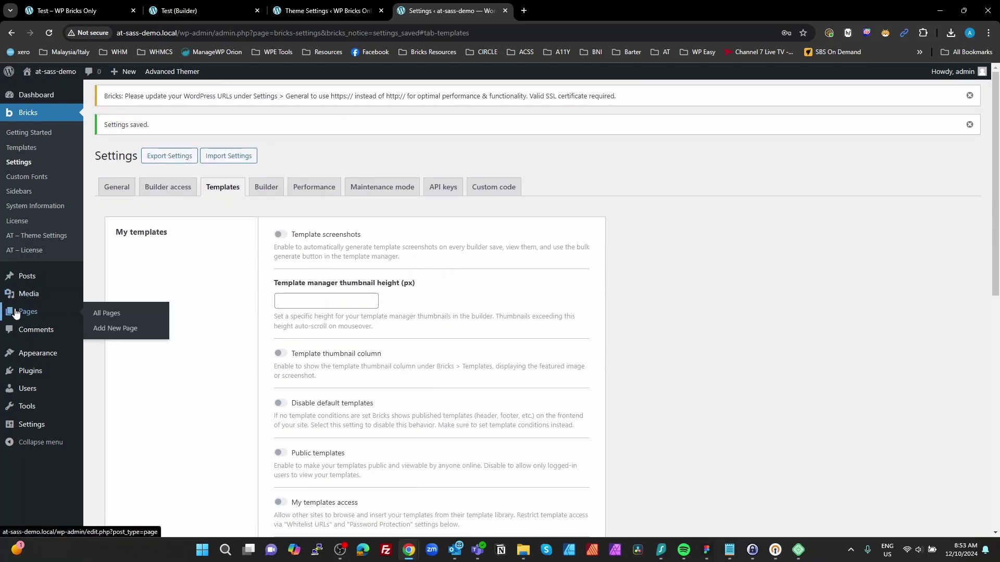
click(108, 314)
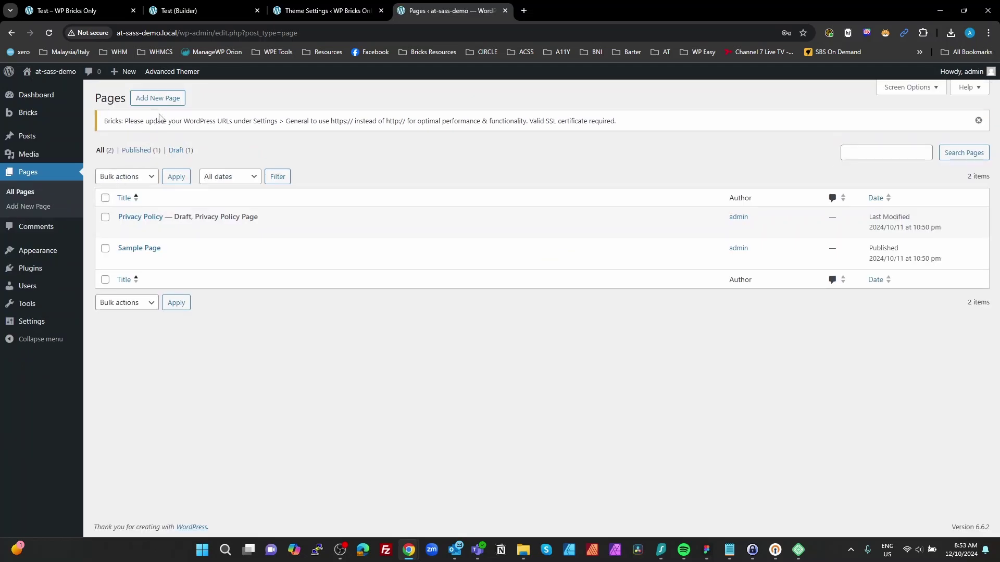
click(159, 99)
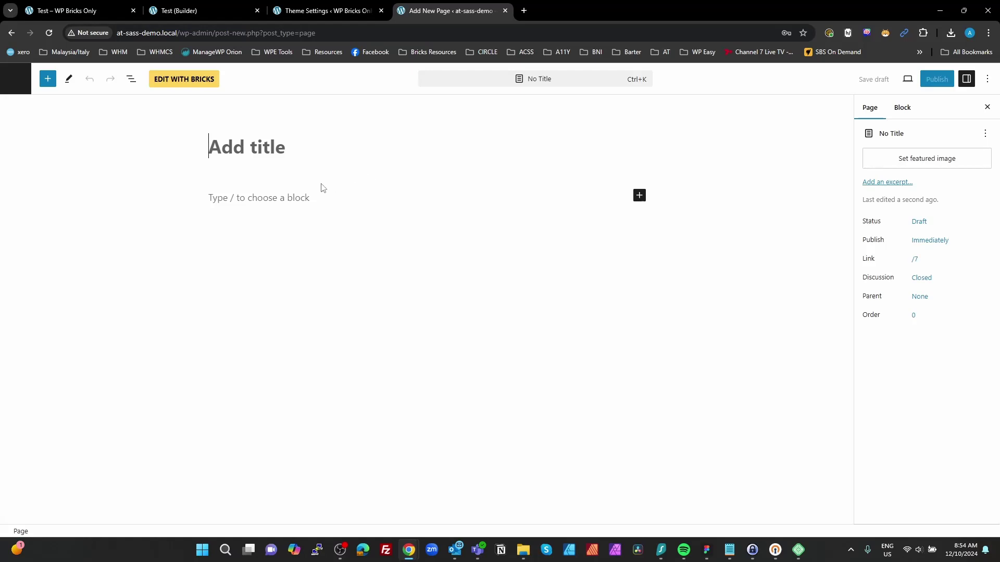
text(Style Guid)
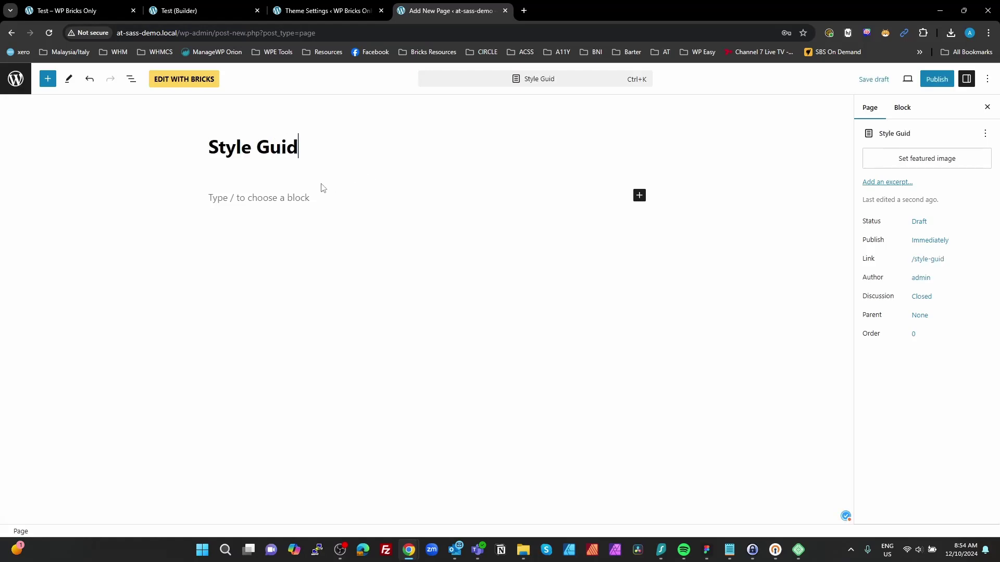
text(e)
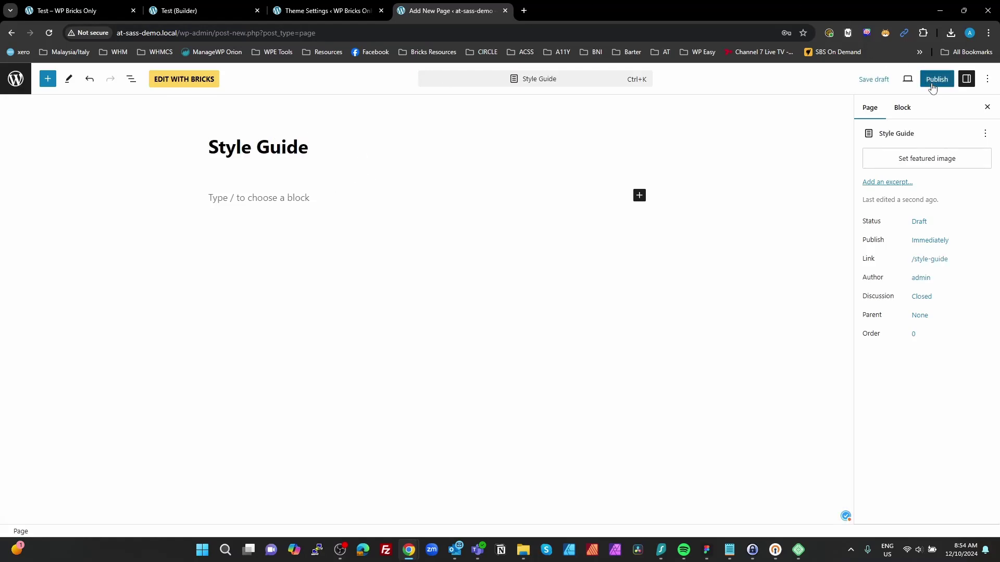
Step: Publish the Style Guide page and open it in the Bricks builder
click(932, 82)
click(885, 81)
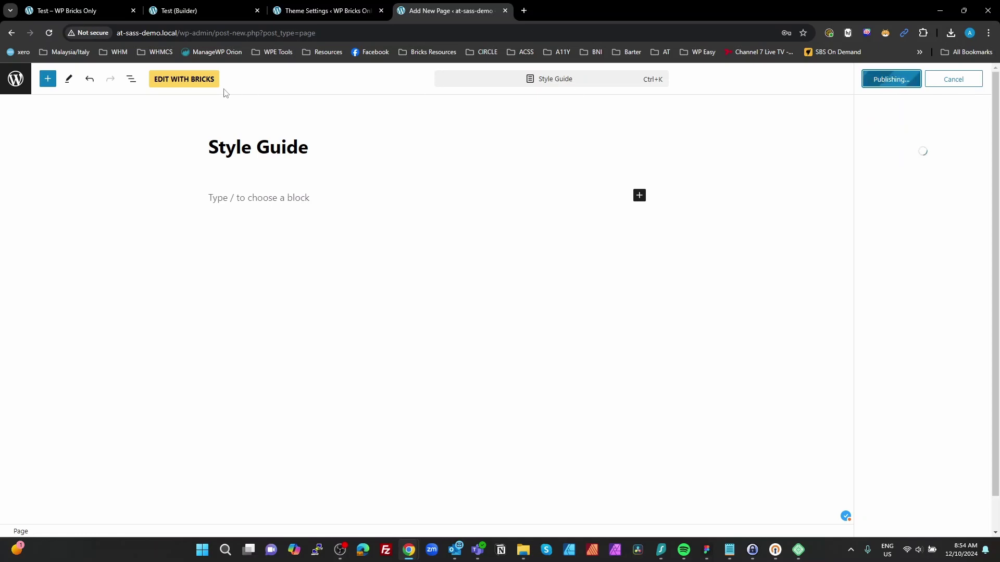
click(198, 85)
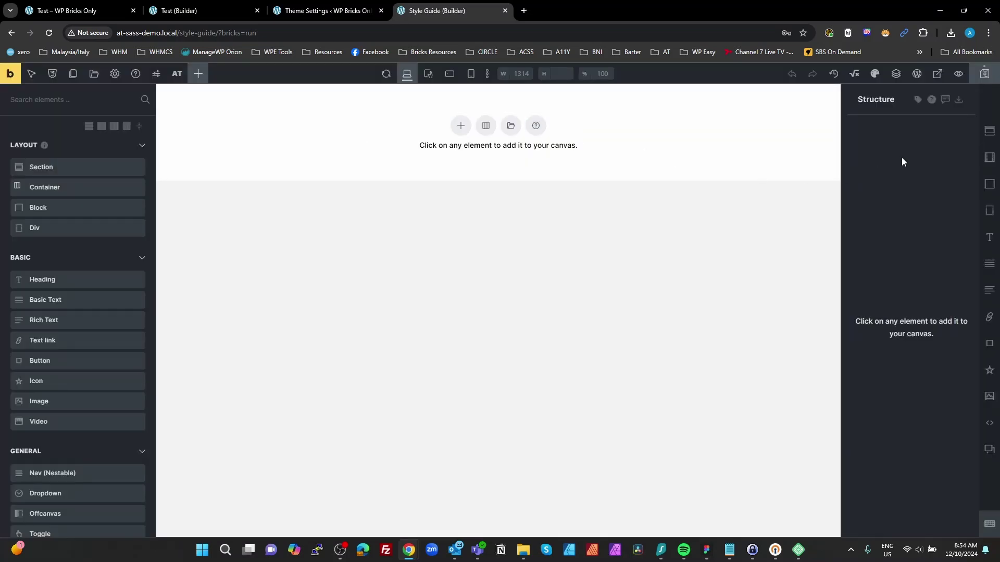
Step: Insert the Style Guide V1 template from the WPE Content bundle into the empty page
click(93, 74)
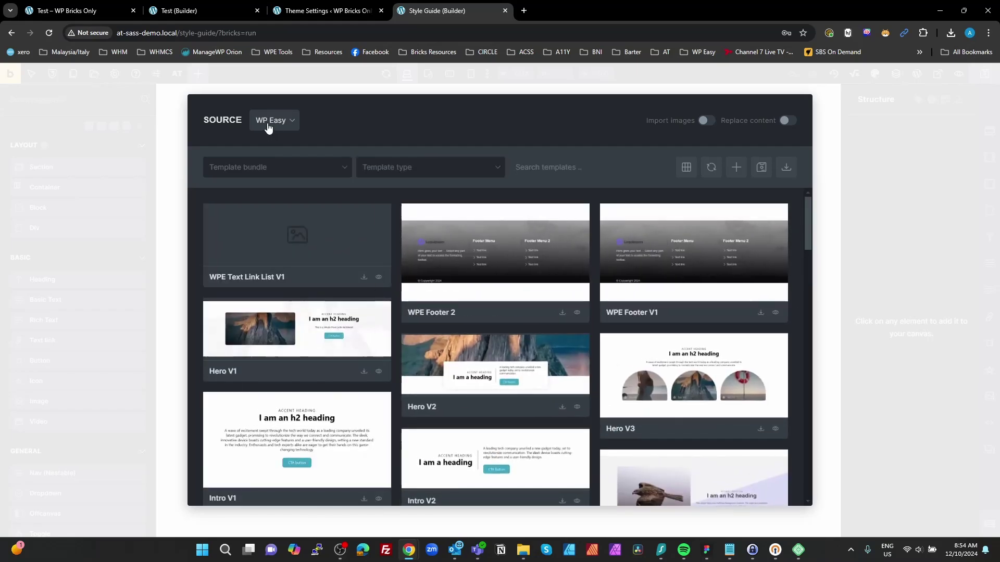
click(304, 172)
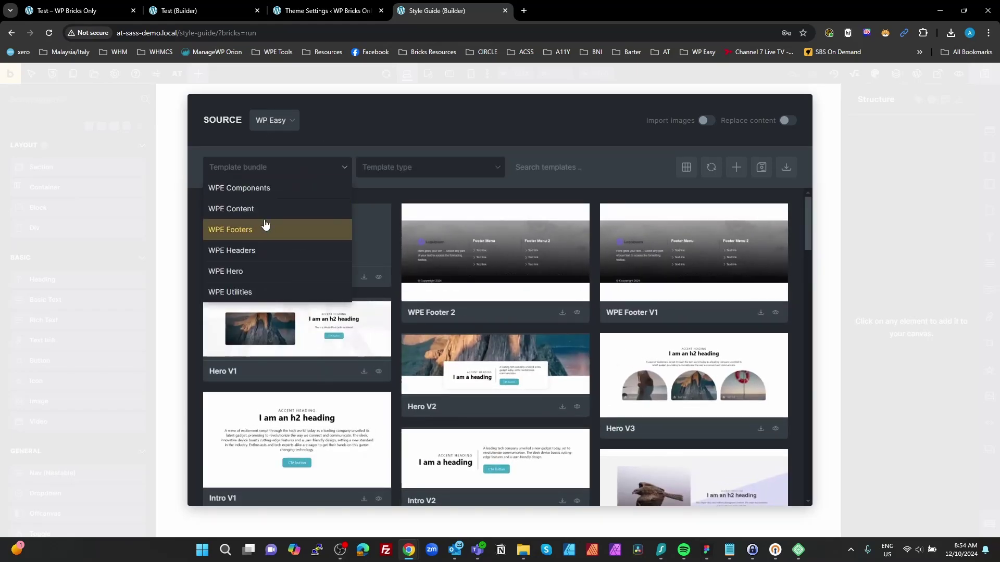
click(245, 207)
scroll(526, 396, down, 1)
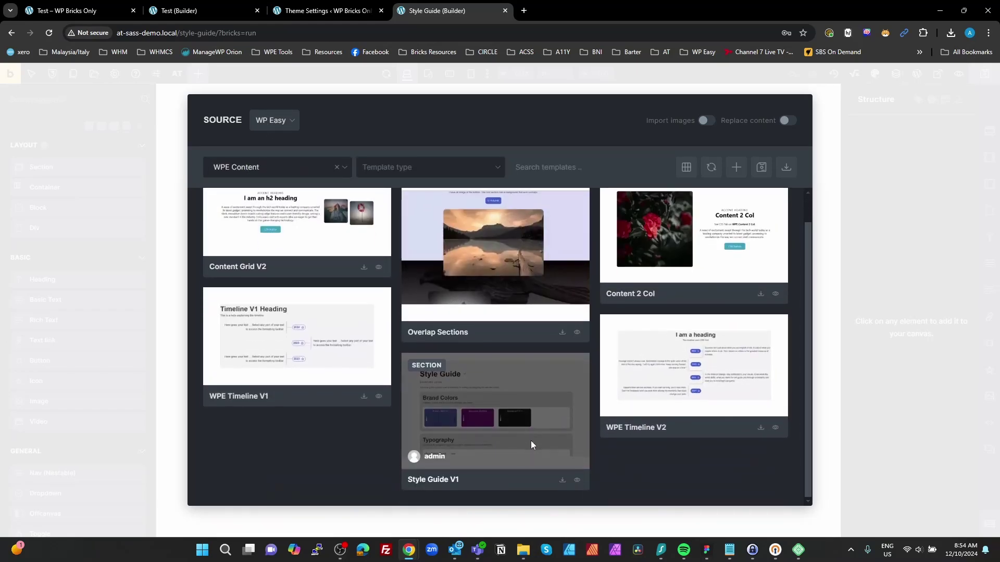
click(561, 477)
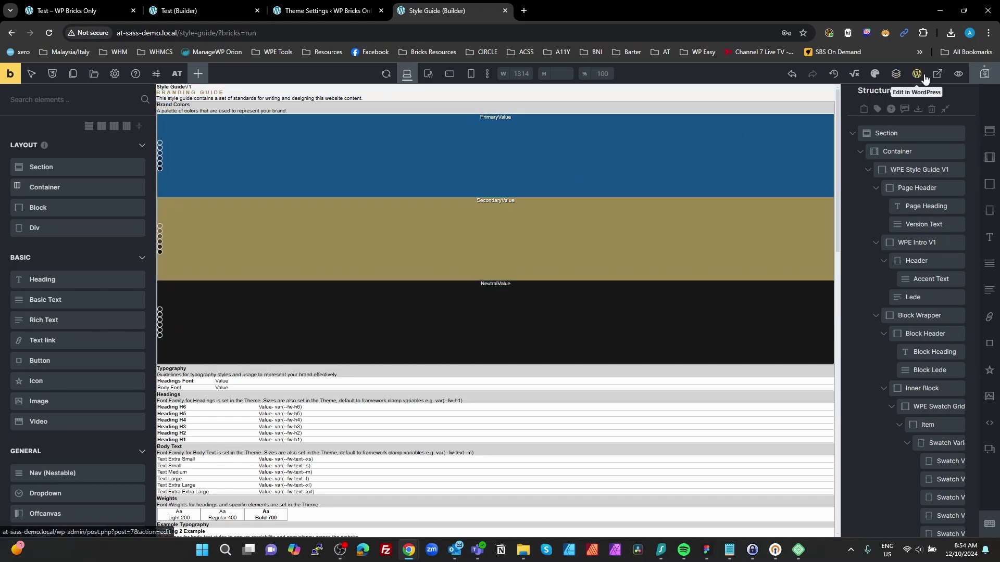
Step: In the Color Manager, toggle Primary's shades, then expand Black's tints black-t-1 to black-t-6
click(875, 73)
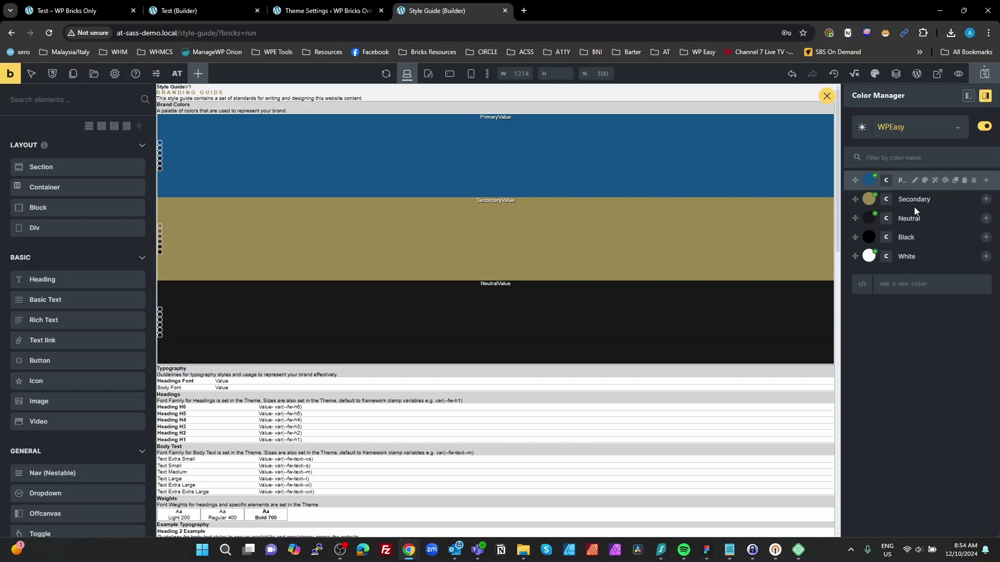
click(986, 181)
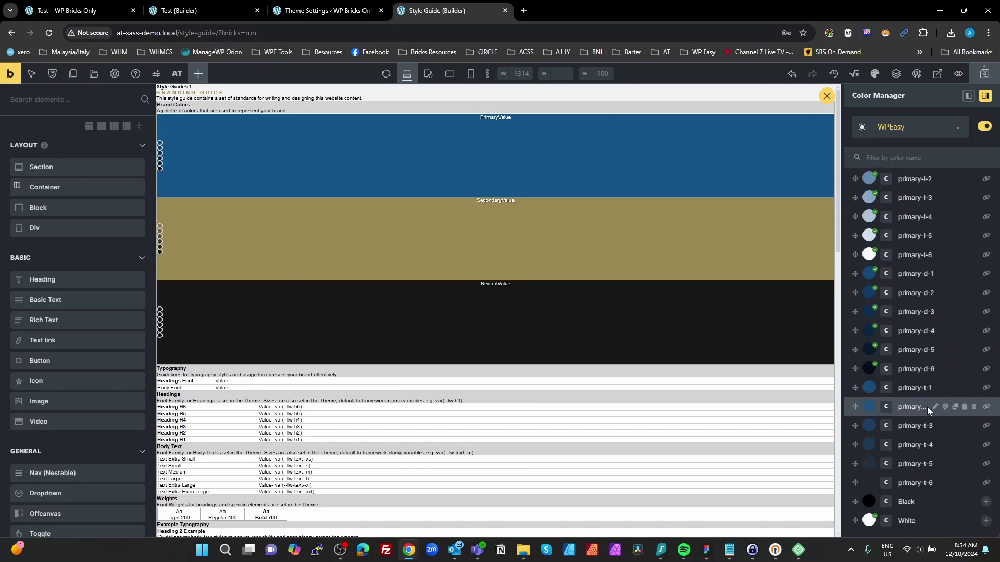
scroll(927, 407, down, 3)
scroll(925, 314, up, 2)
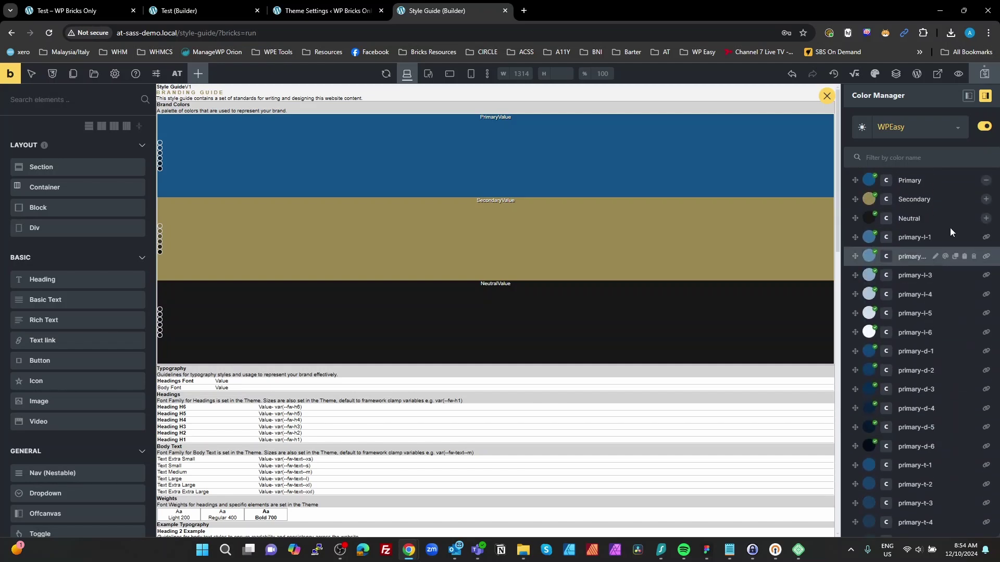
click(986, 180)
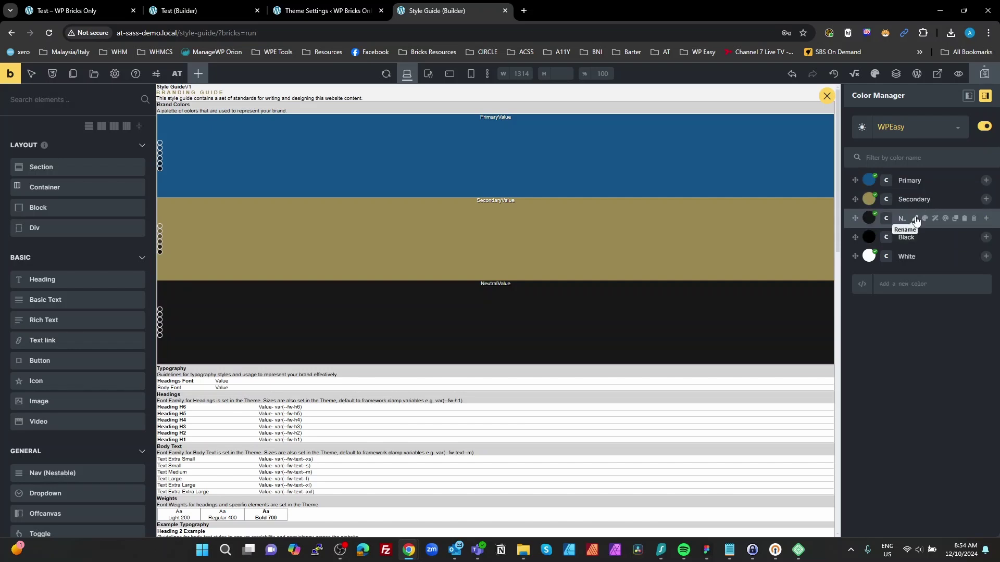
click(986, 238)
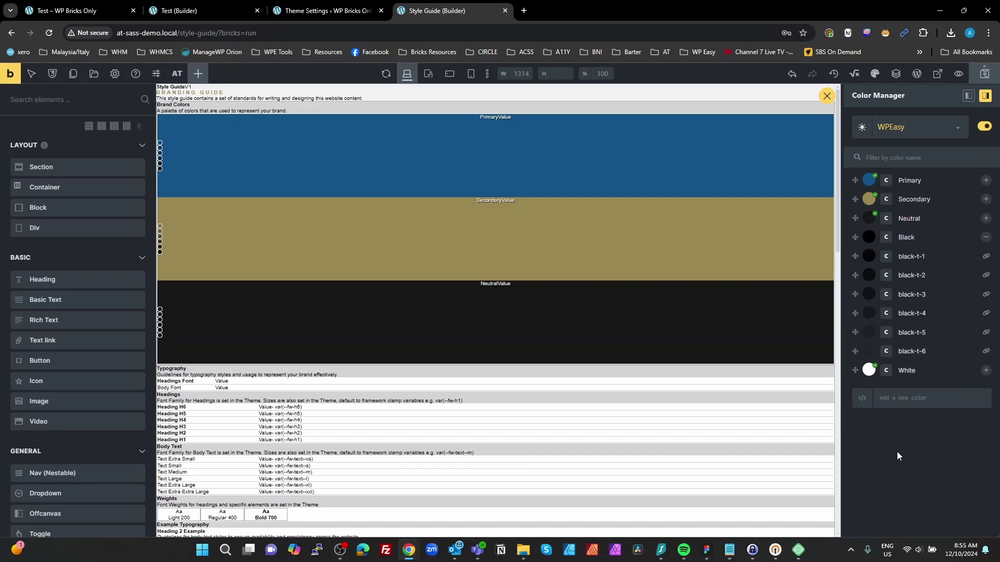
Step: Close the Color Manager and open the Advanced CSS editor from the Advanced Themer menu
click(823, 97)
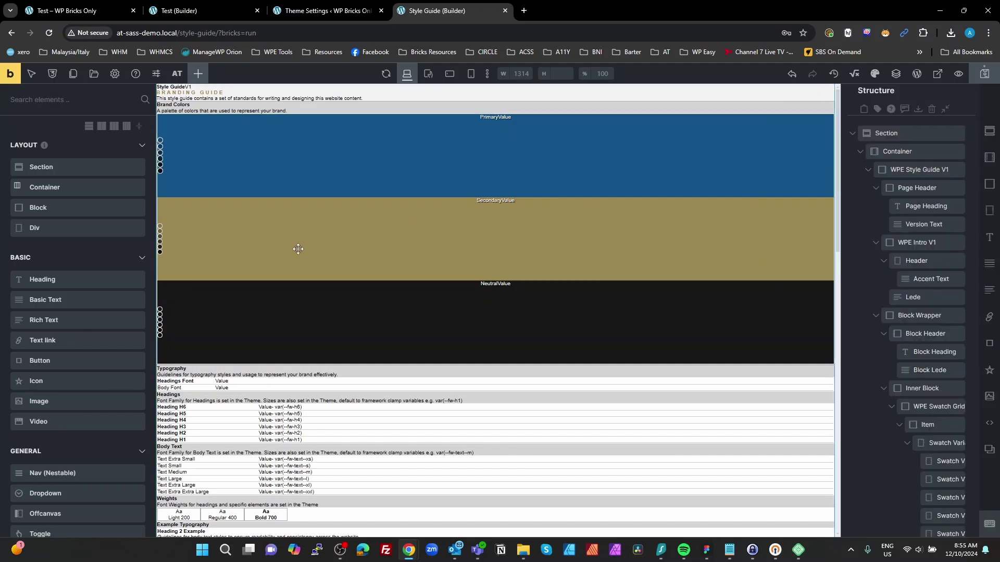
scroll(298, 249, down, 15)
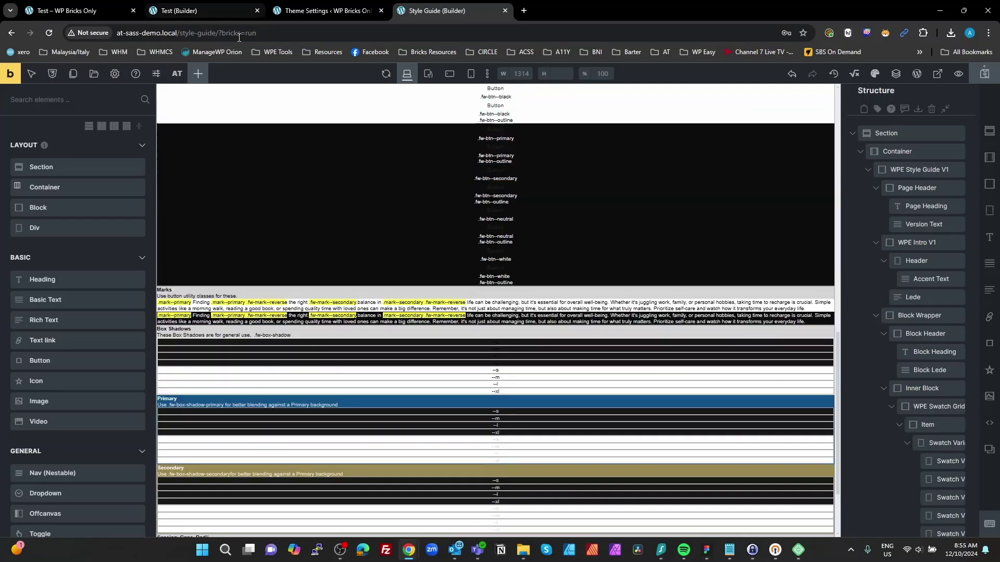
click(177, 79)
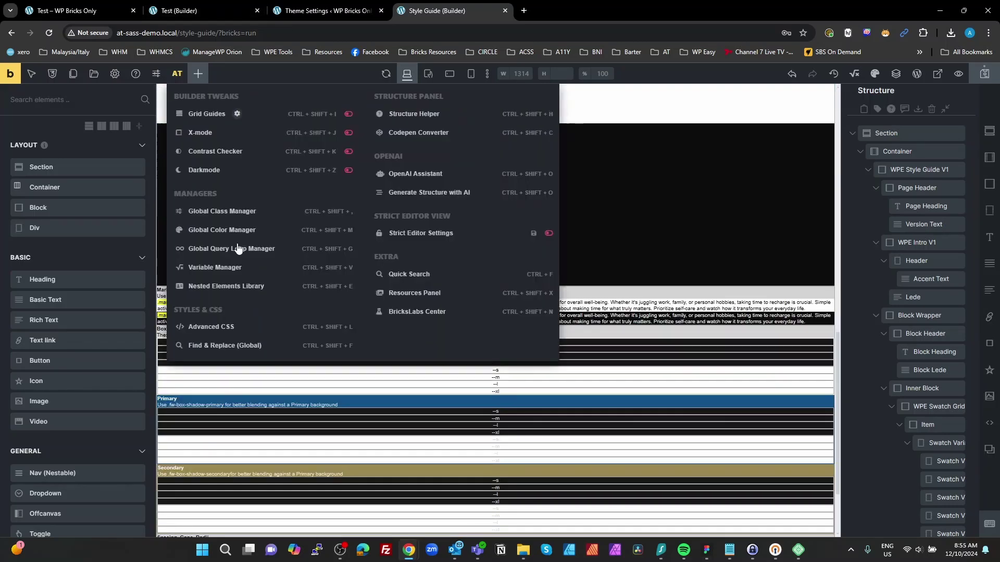
click(217, 330)
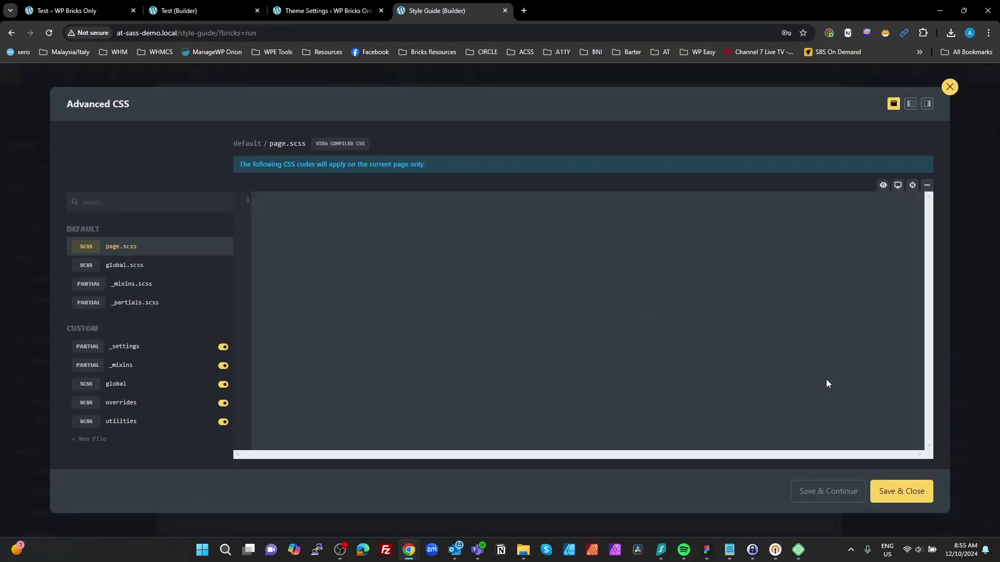
click(896, 490)
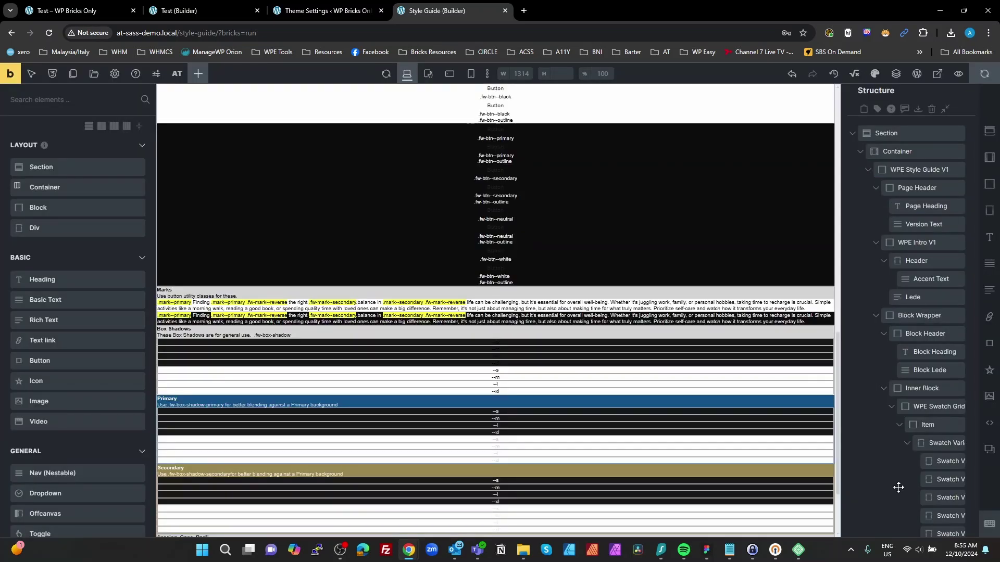
click(178, 75)
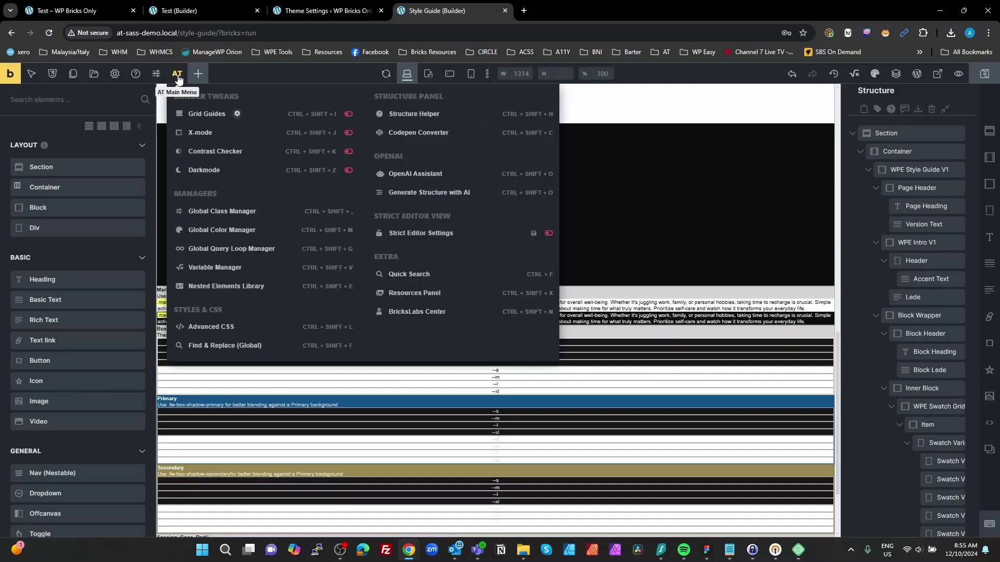
click(248, 328)
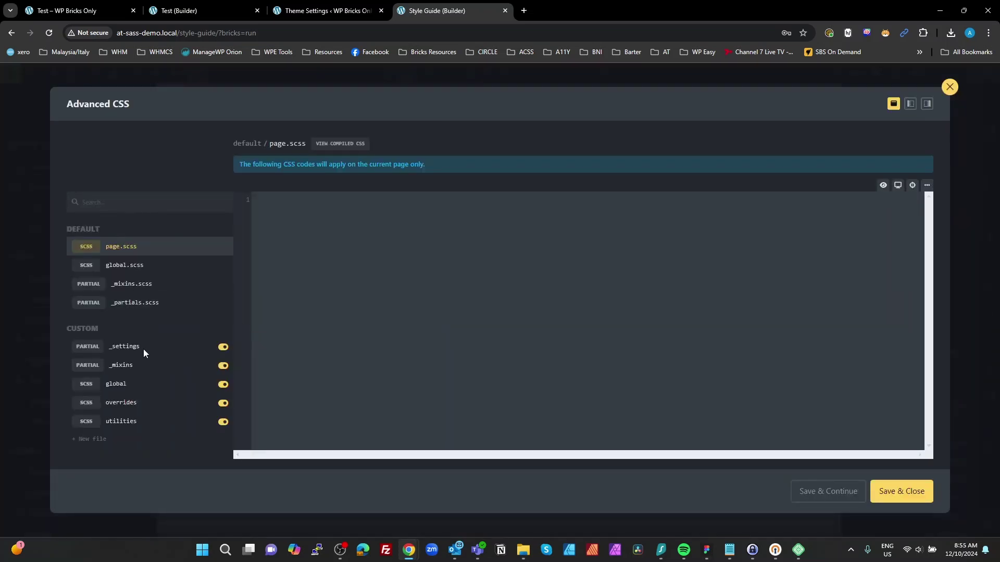
Step: Browse the custom utilities, overrides and global SCSS files, then return to utilities
click(121, 421)
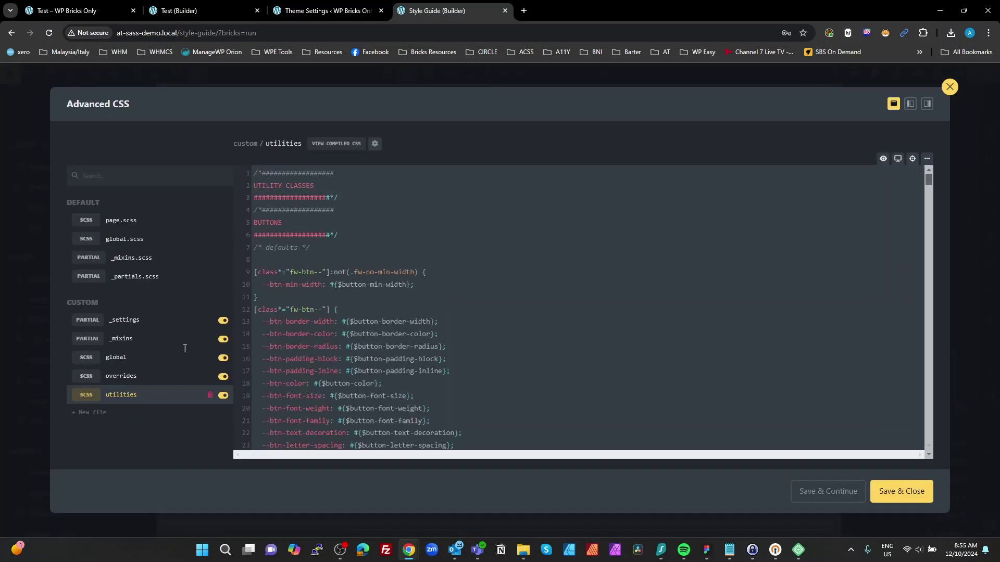
click(321, 185)
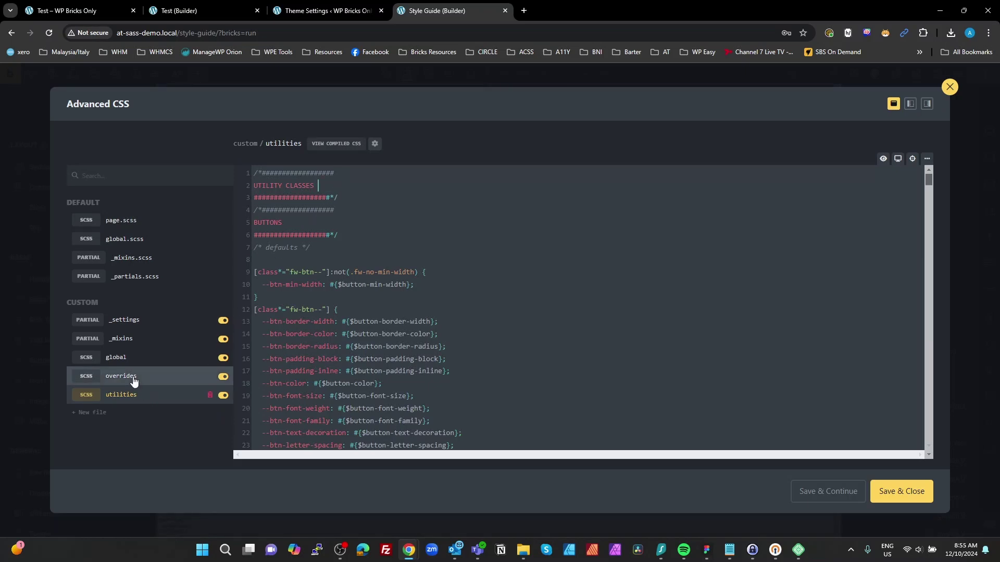
click(133, 378)
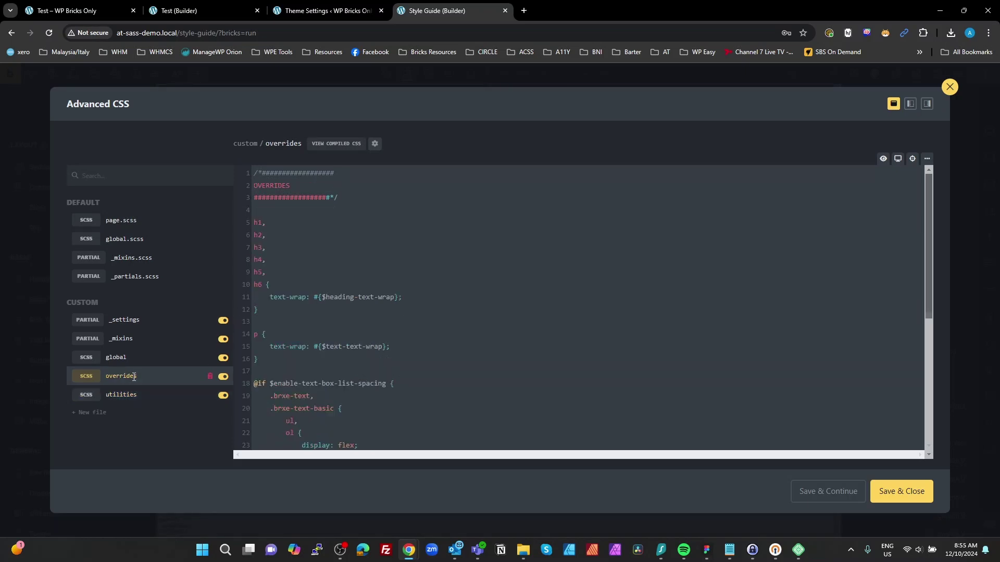
double_click(292, 186)
click(298, 188)
click(114, 358)
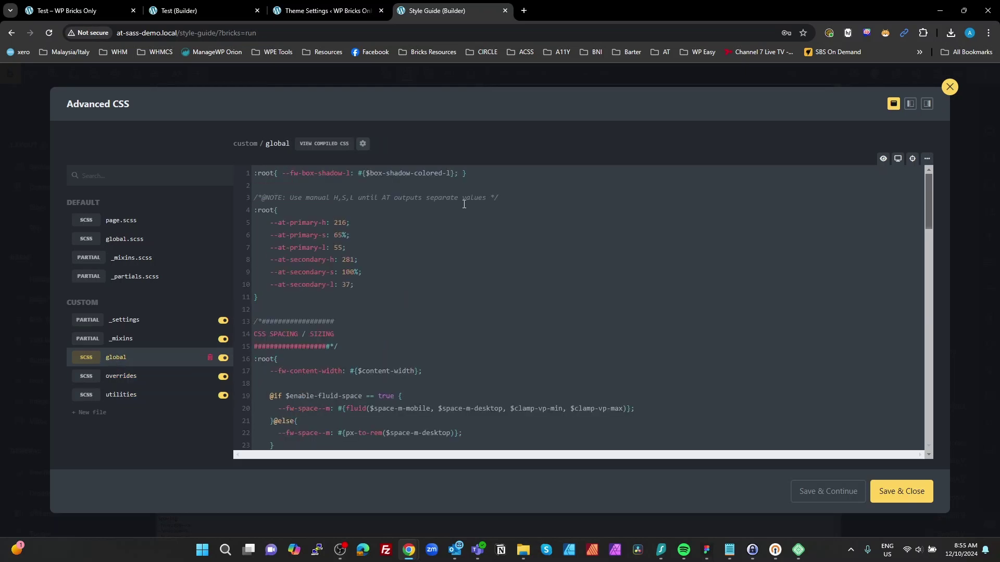
click(475, 172)
click(134, 397)
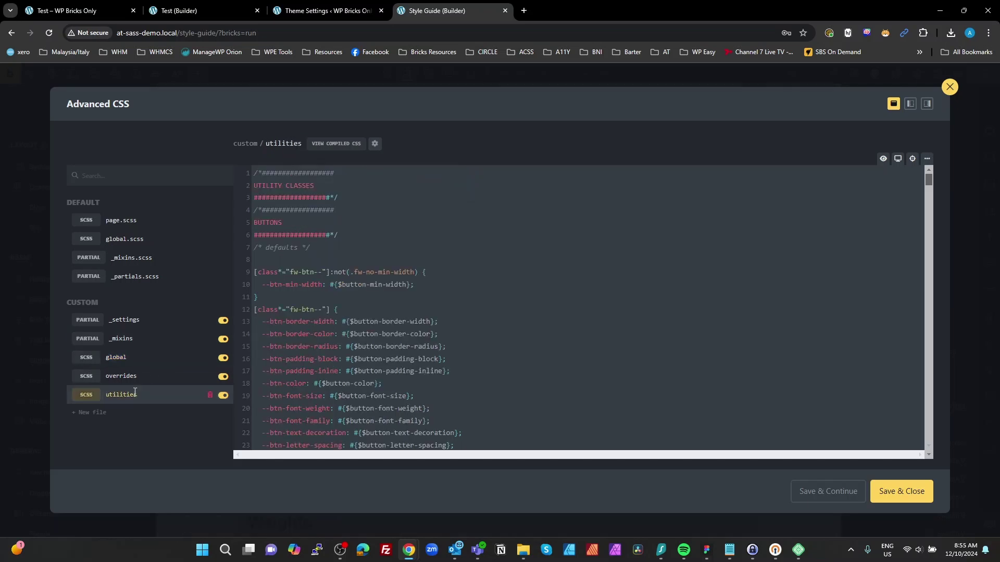
click(323, 185)
Step: Close the Advanced CSS editor, then save the Style Guide page and open its live preview
click(909, 497)
scroll(607, 328, up, 10)
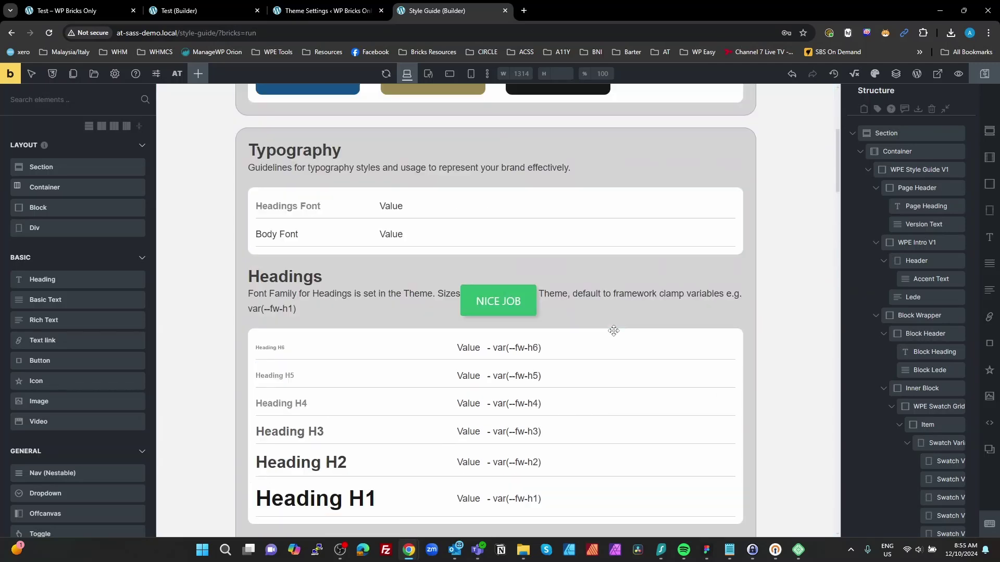
scroll(607, 328, down, 14)
scroll(613, 332, down, 15)
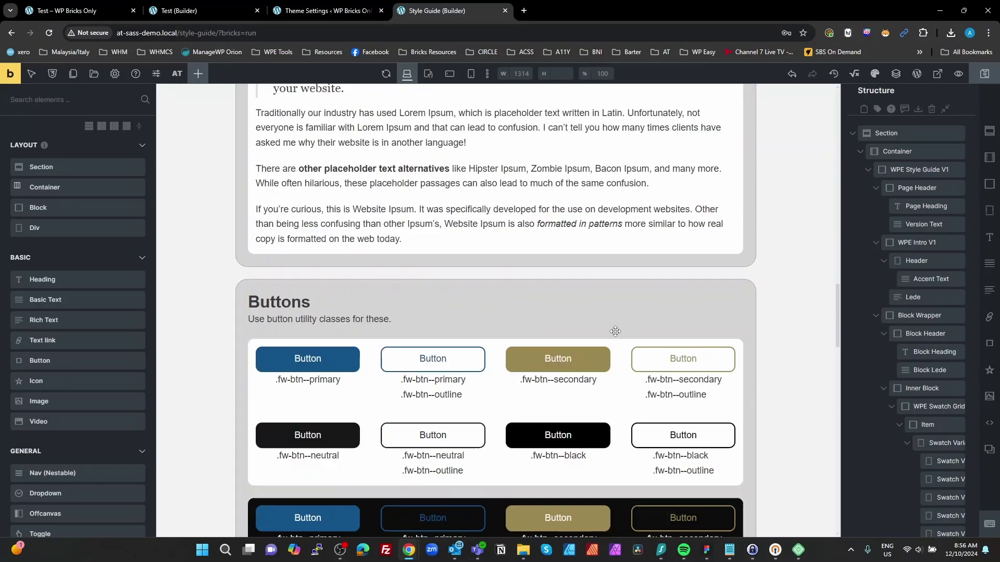
click(989, 78)
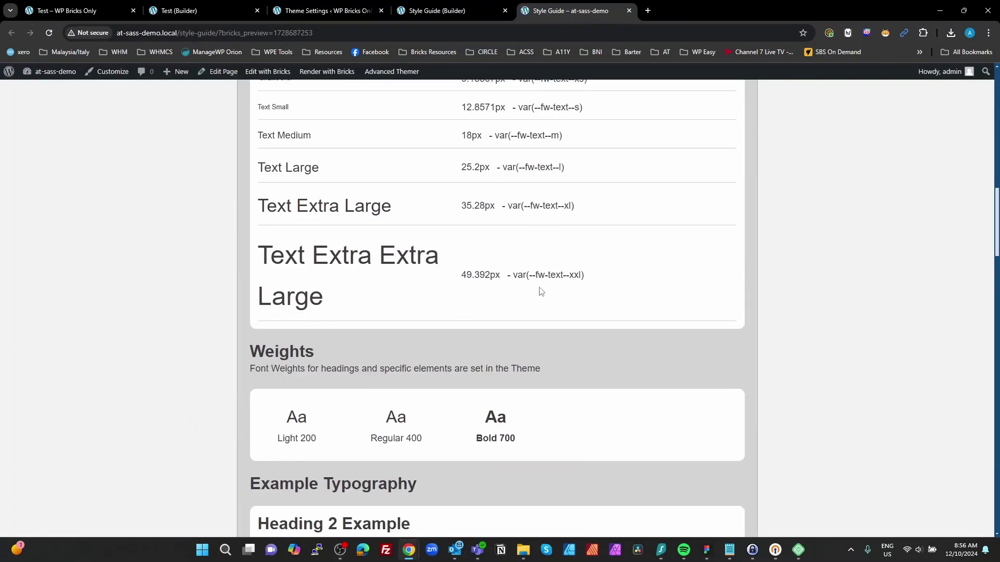
scroll(540, 292, down, 20)
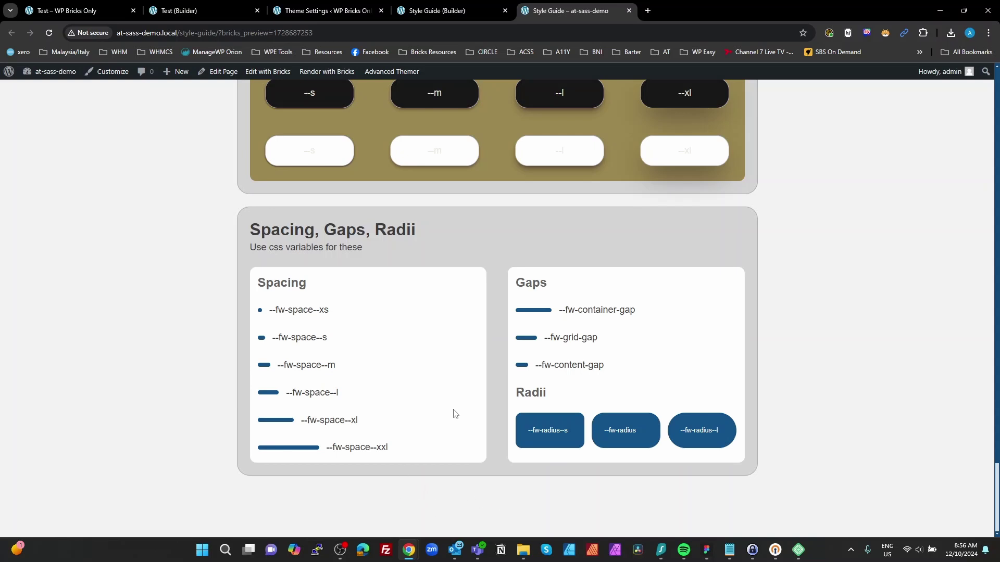
Step: Scroll through the at-sass-demo front-end preview, then switch to the Test – WP Bricks Only Style Guide
scroll(455, 424, up, 15)
scroll(456, 427, up, 5)
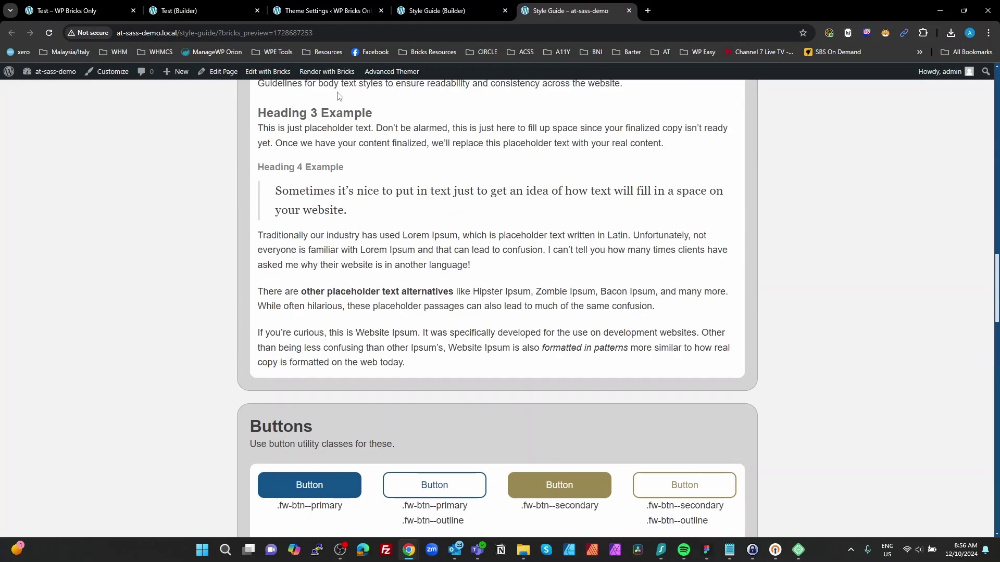
click(109, 14)
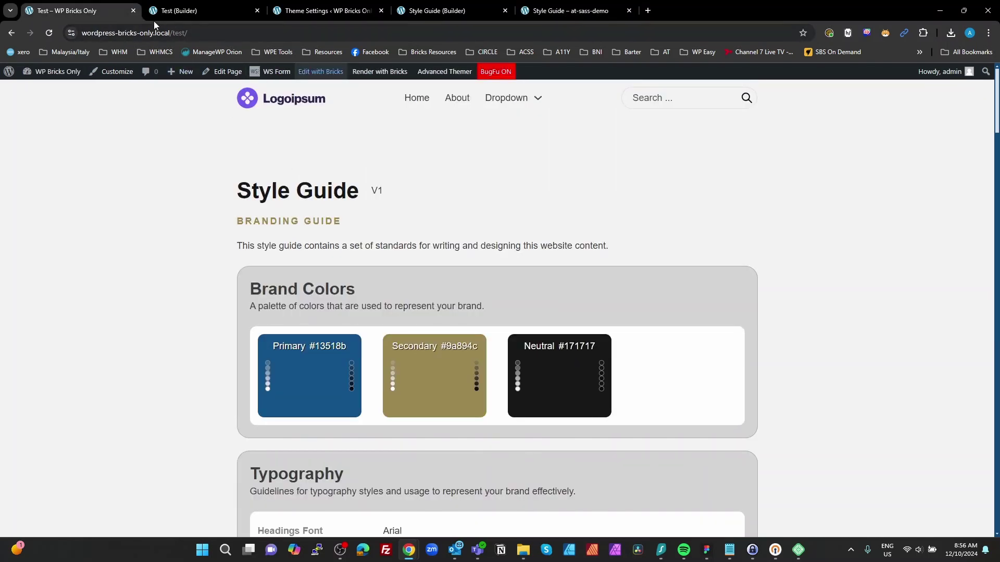
Step: Switch back to the at-sass-demo Style Guide builder tab and scroll to the Body Text sizes
click(323, 9)
click(423, 11)
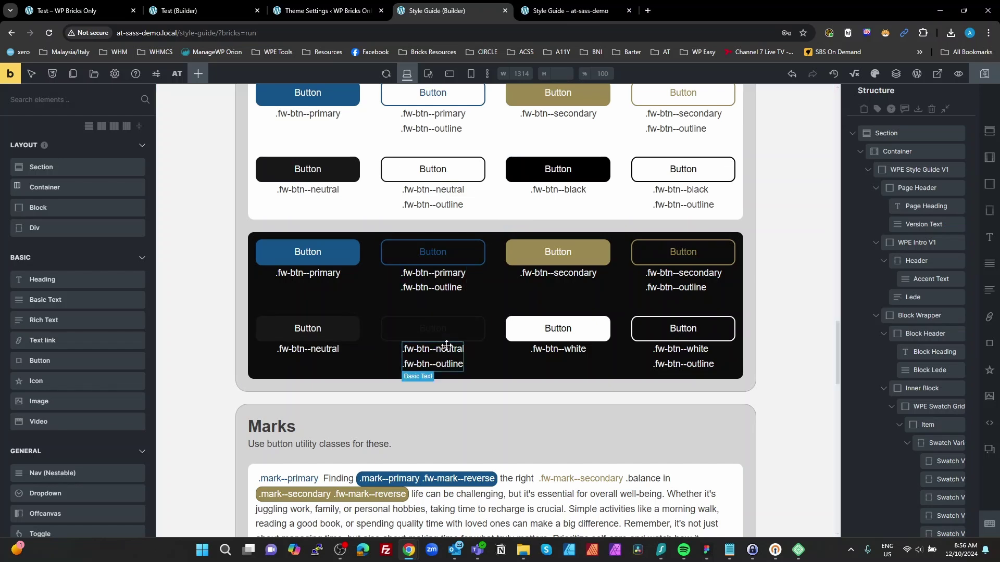
scroll(448, 346, down, 15)
scroll(454, 351, up, 15)
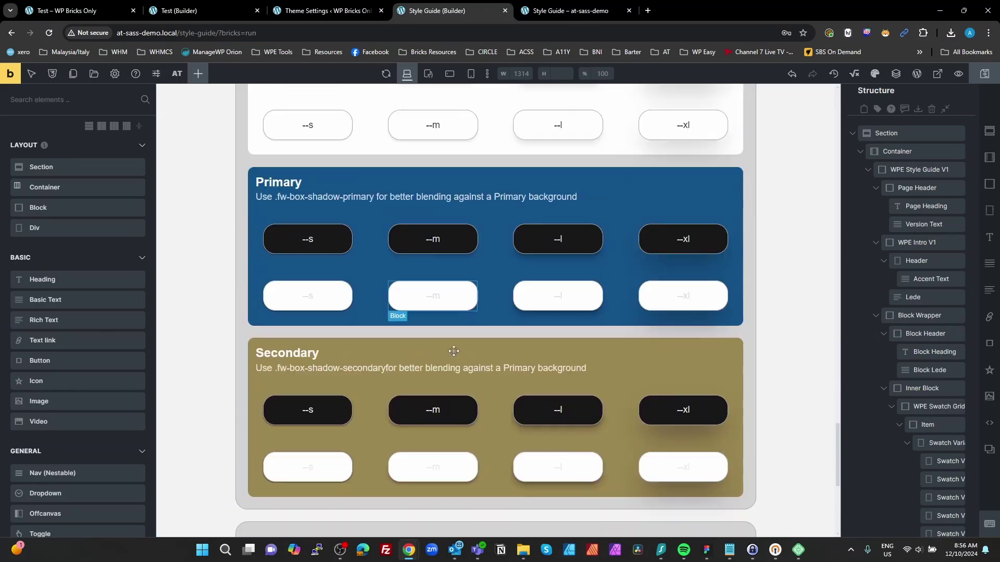
scroll(451, 338, up, 15)
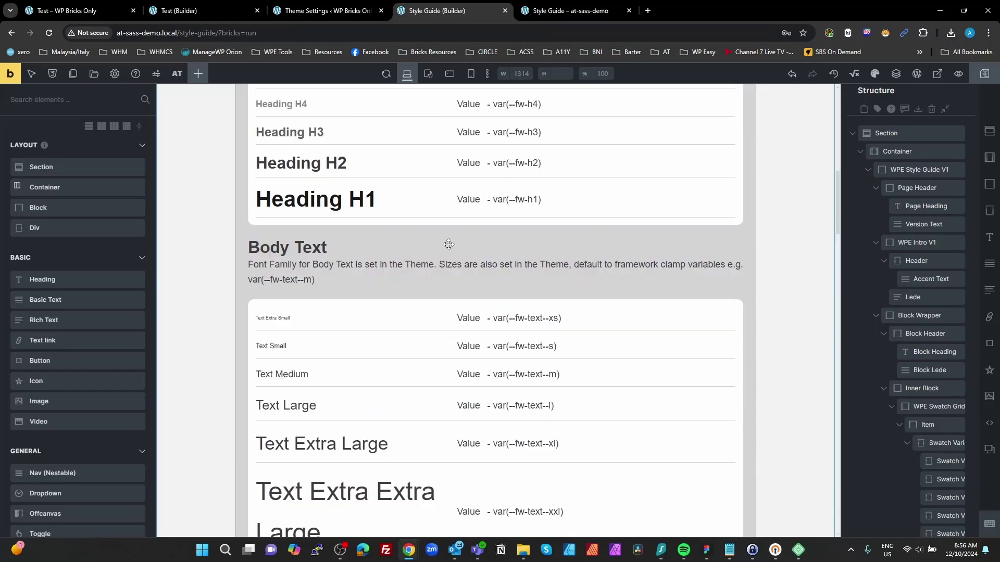